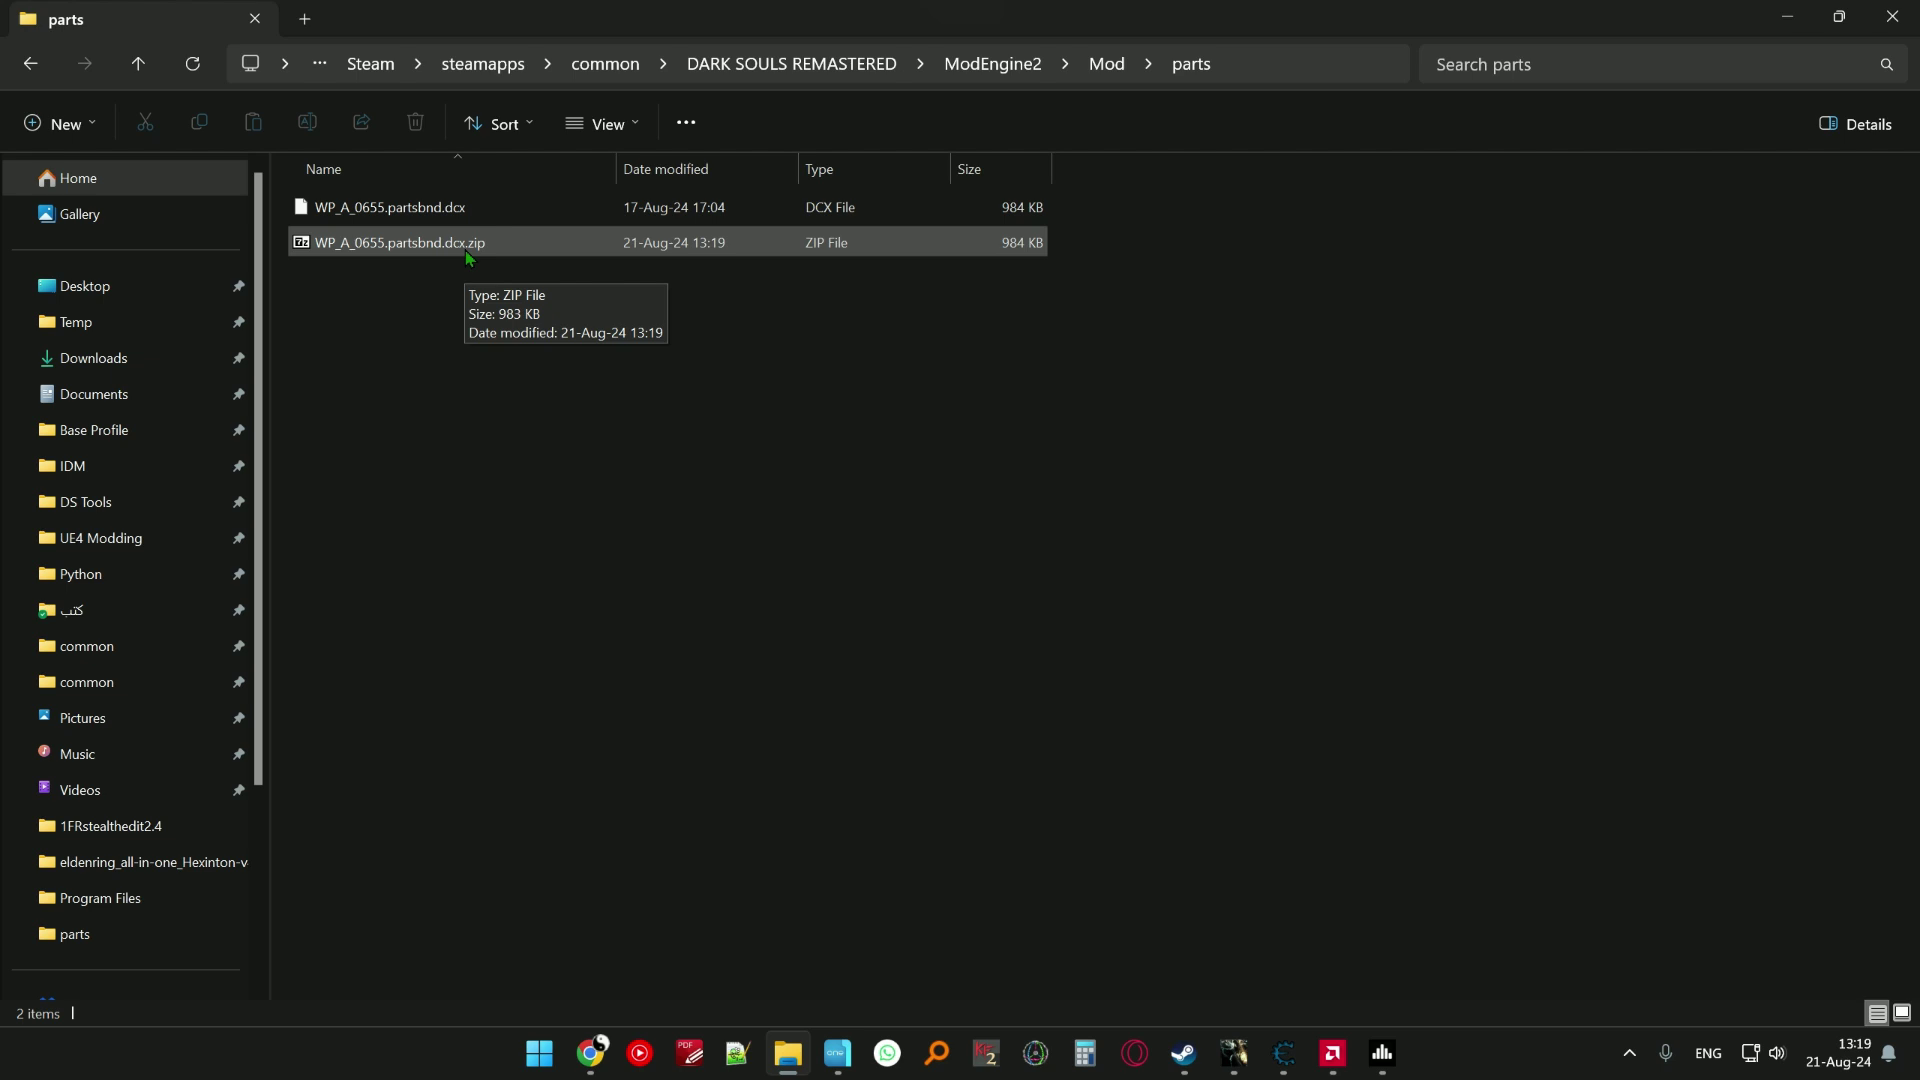
- Unpack WP_A_0655.partsbnd.dcx with Yabber
{"action": "right_click", "coordinate": [434, 209]}
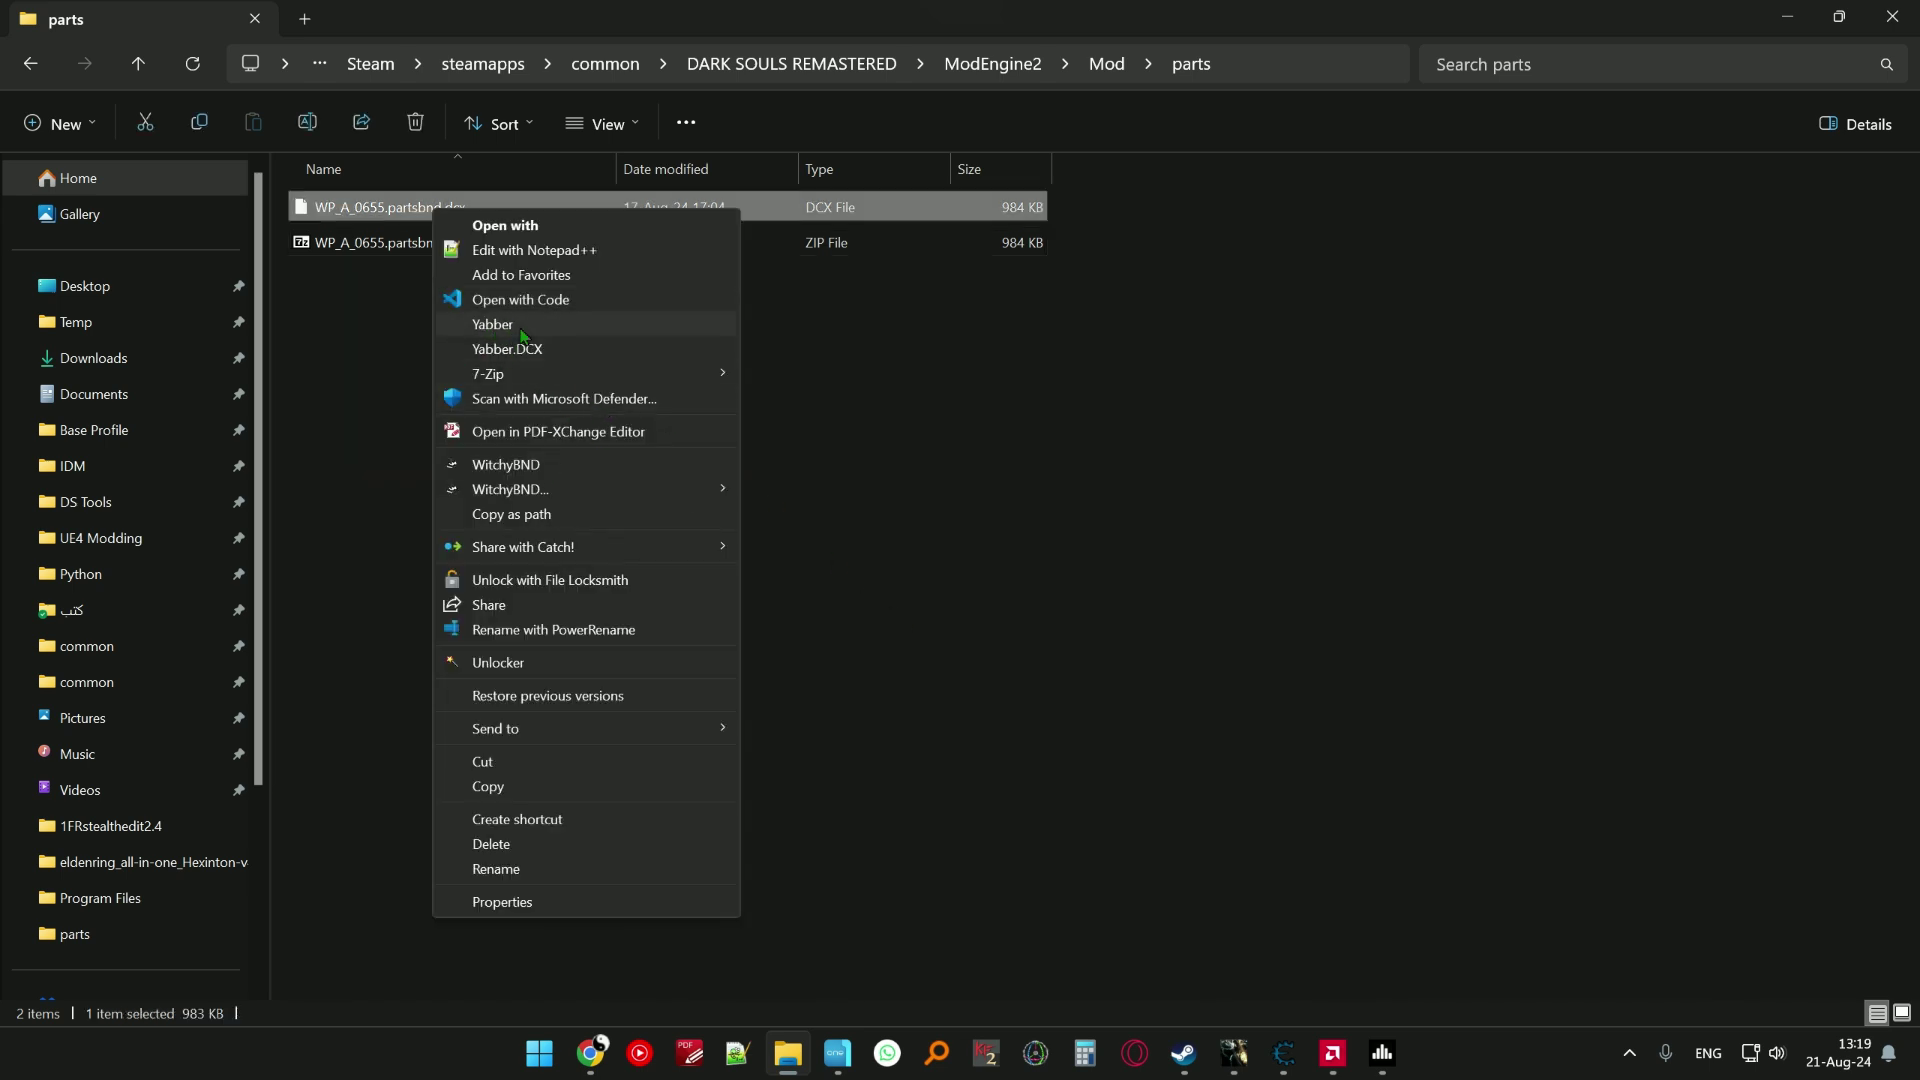
{"action": "left_click", "coordinate": [508, 326]}
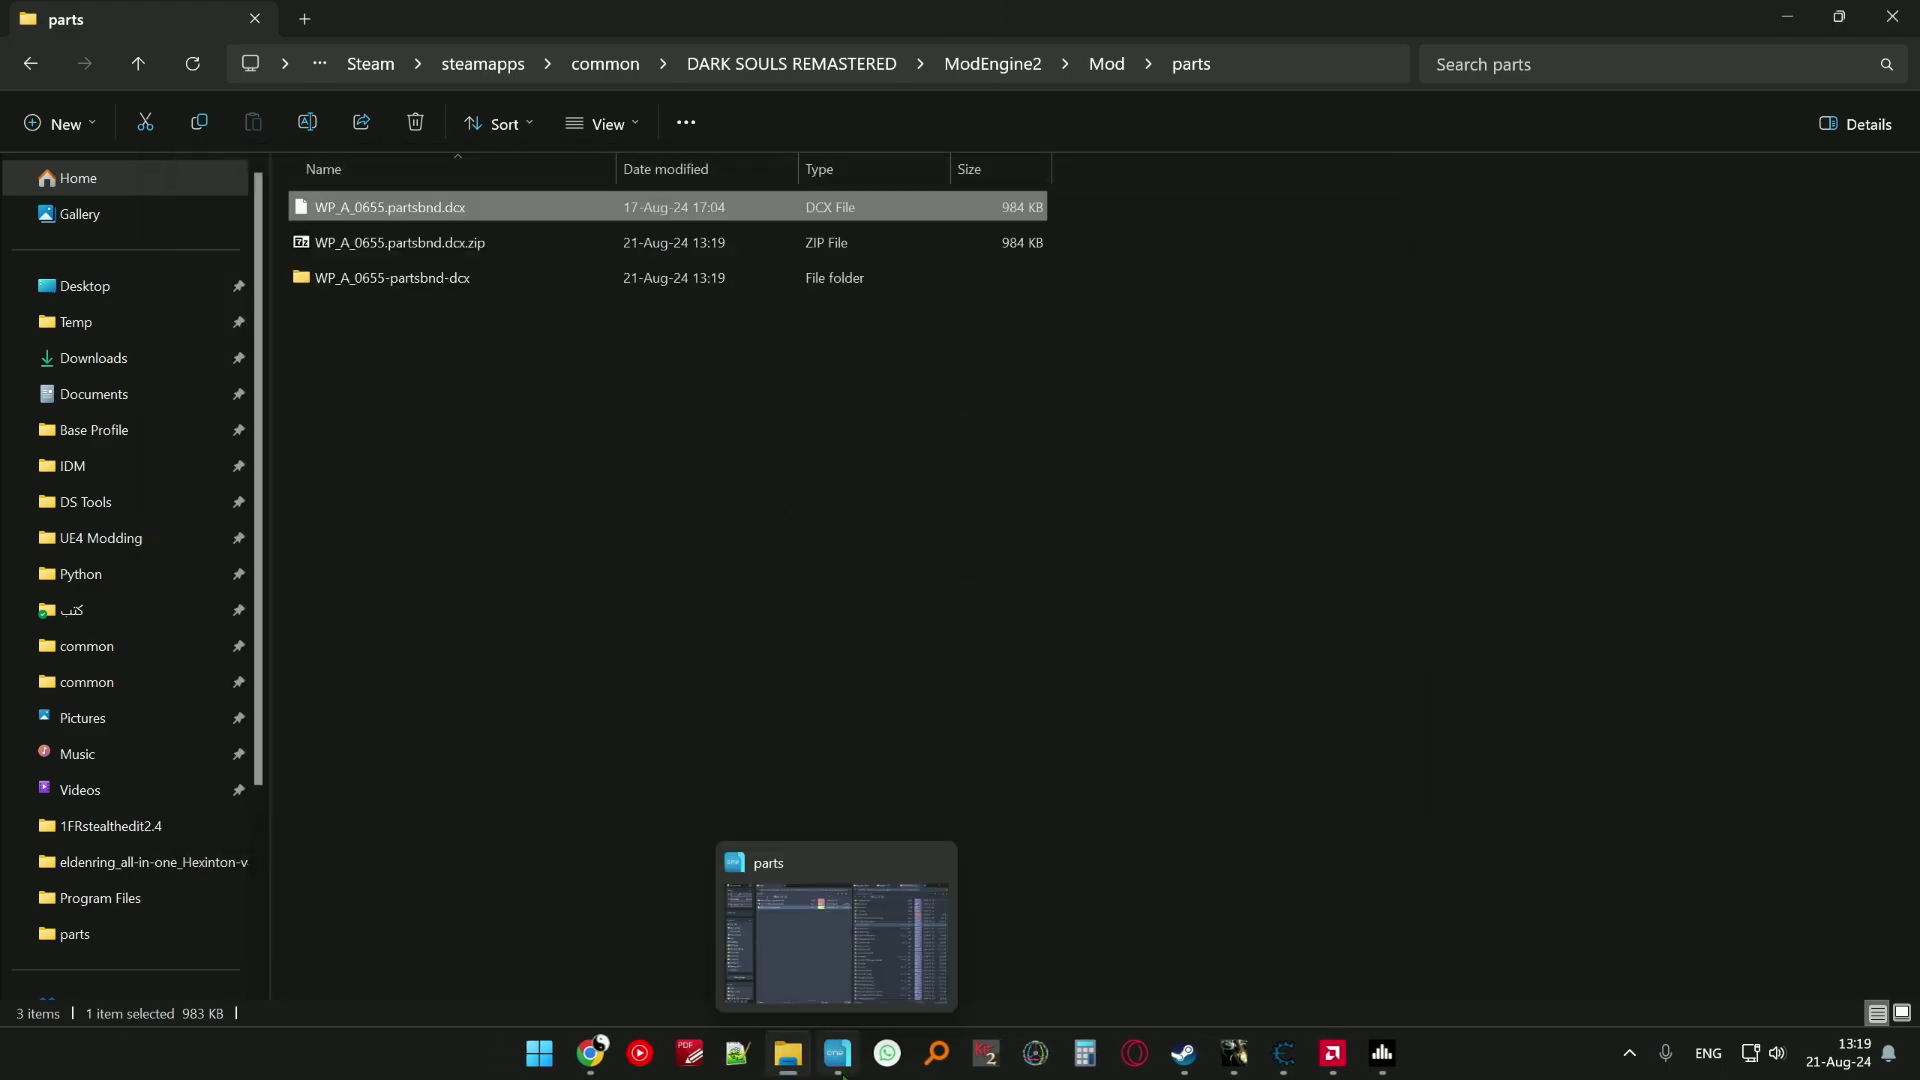
- Switch to OneCommander, run Yabber.Context from the Yabber 1.3.1 folder to view its registration options, and close it
{"action": "left_click", "coordinate": [842, 1070]}
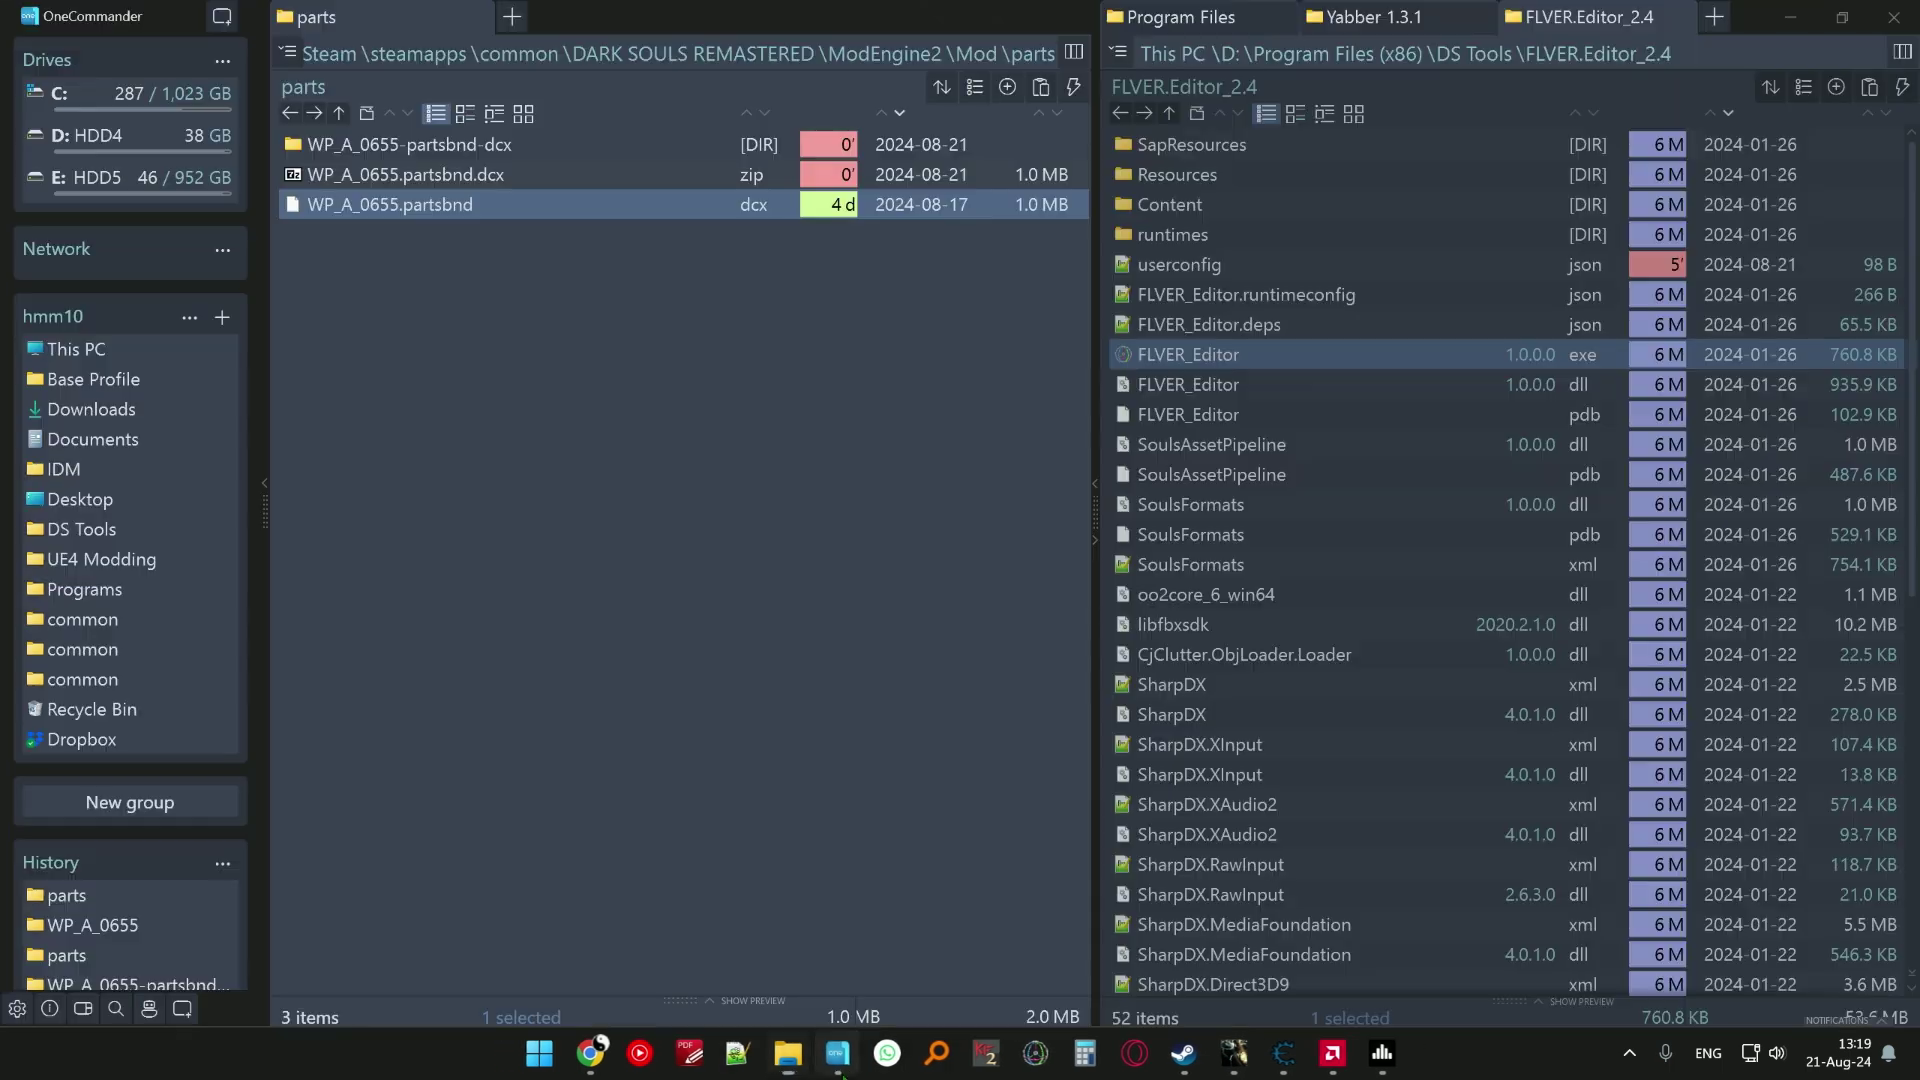
{"action": "left_click", "coordinate": [1395, 22]}
{"action": "double_click", "coordinate": [1220, 234]}
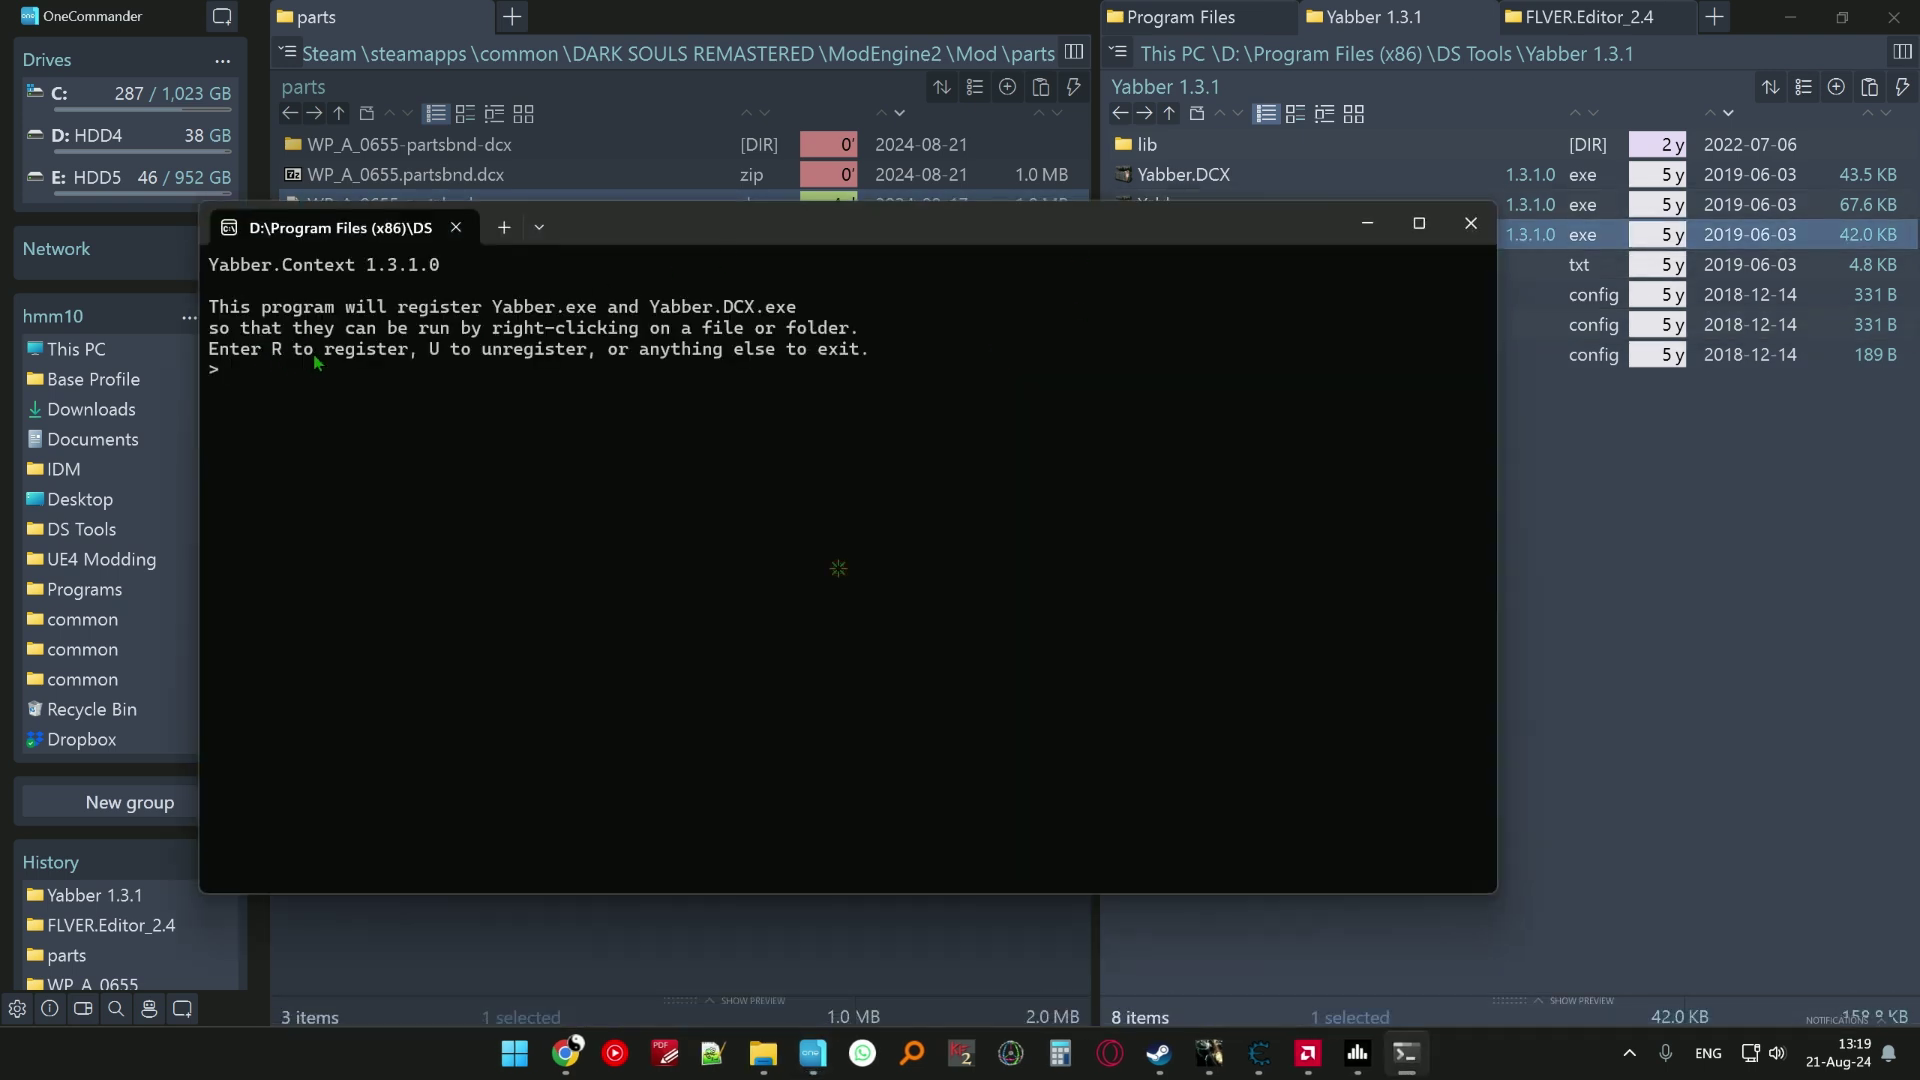
{"action": "left_click", "coordinate": [1486, 224]}
{"action": "left_click", "coordinate": [788, 1053]}
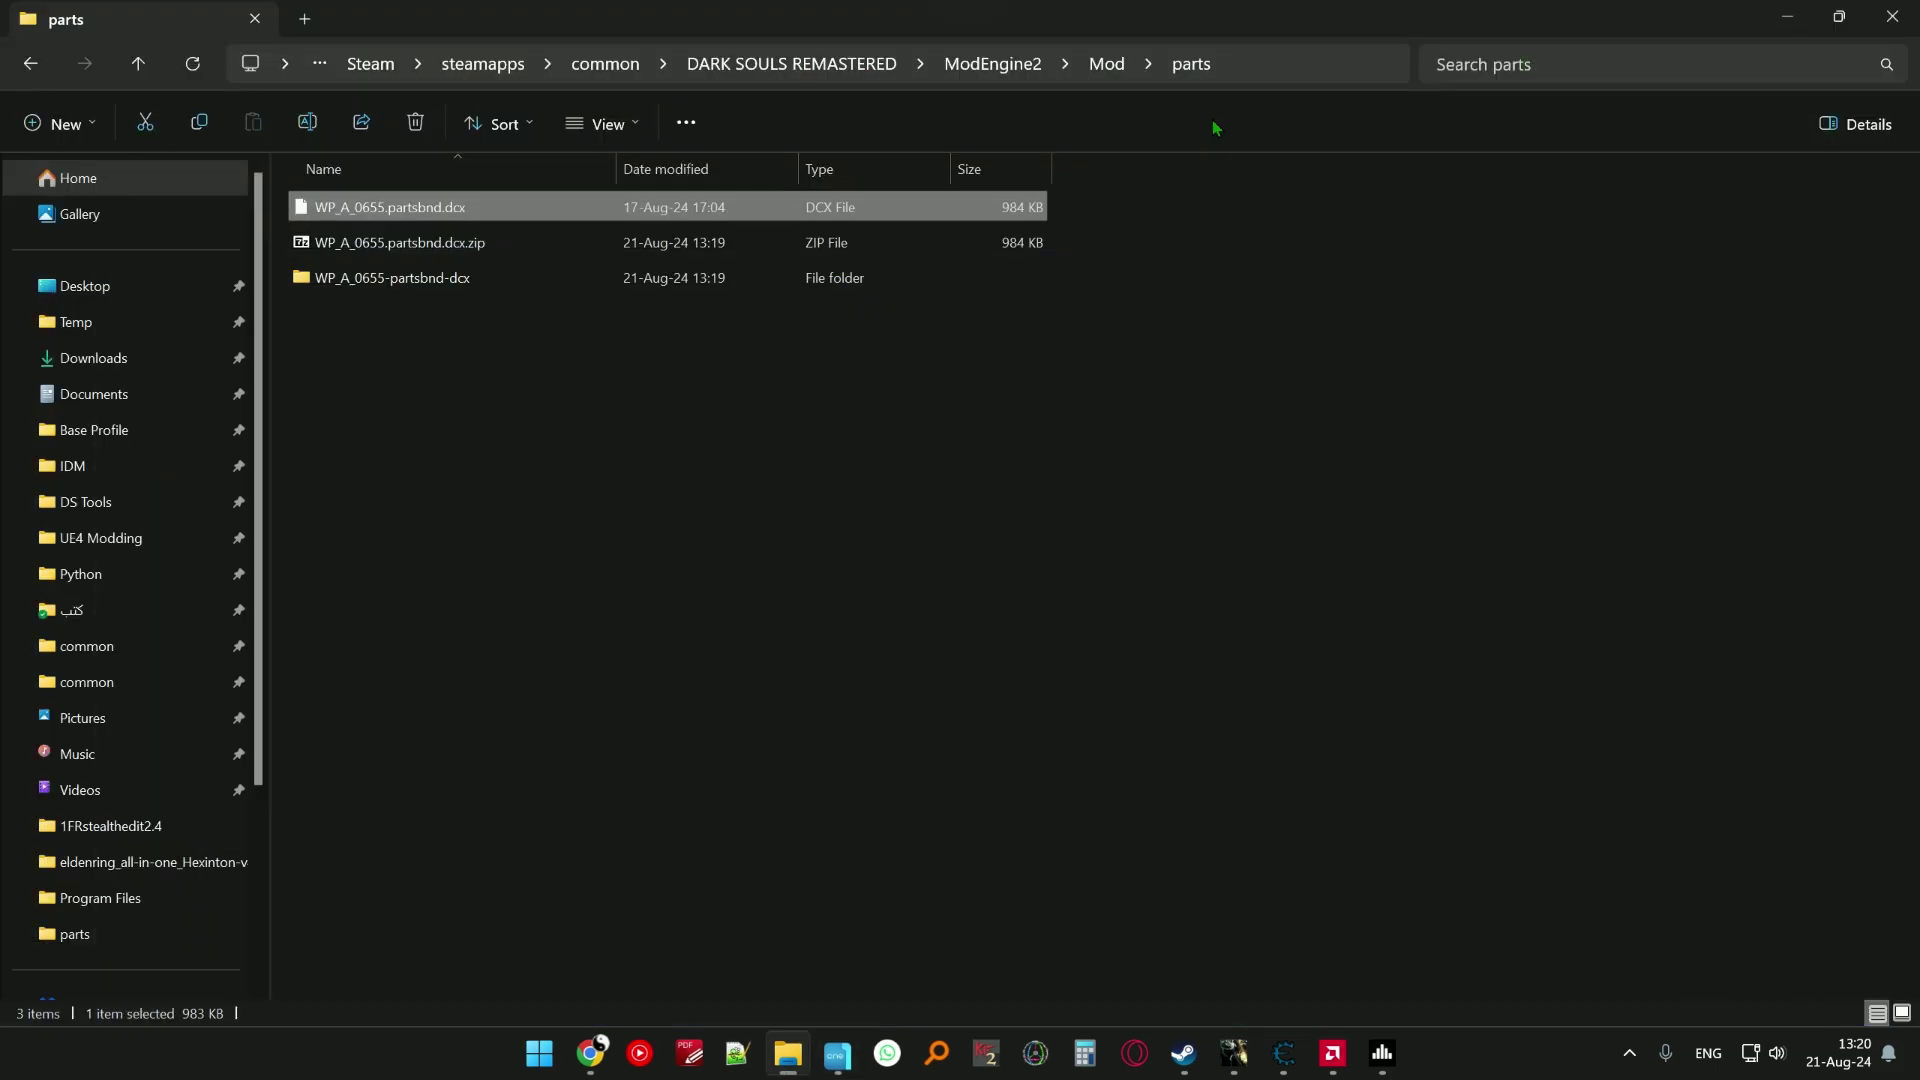
- Try to unpack WP_A_0655.partsbnd.dcx with WitchyBND from OneCommander, and close its console
{"action": "left_click", "coordinate": [832, 1045]}
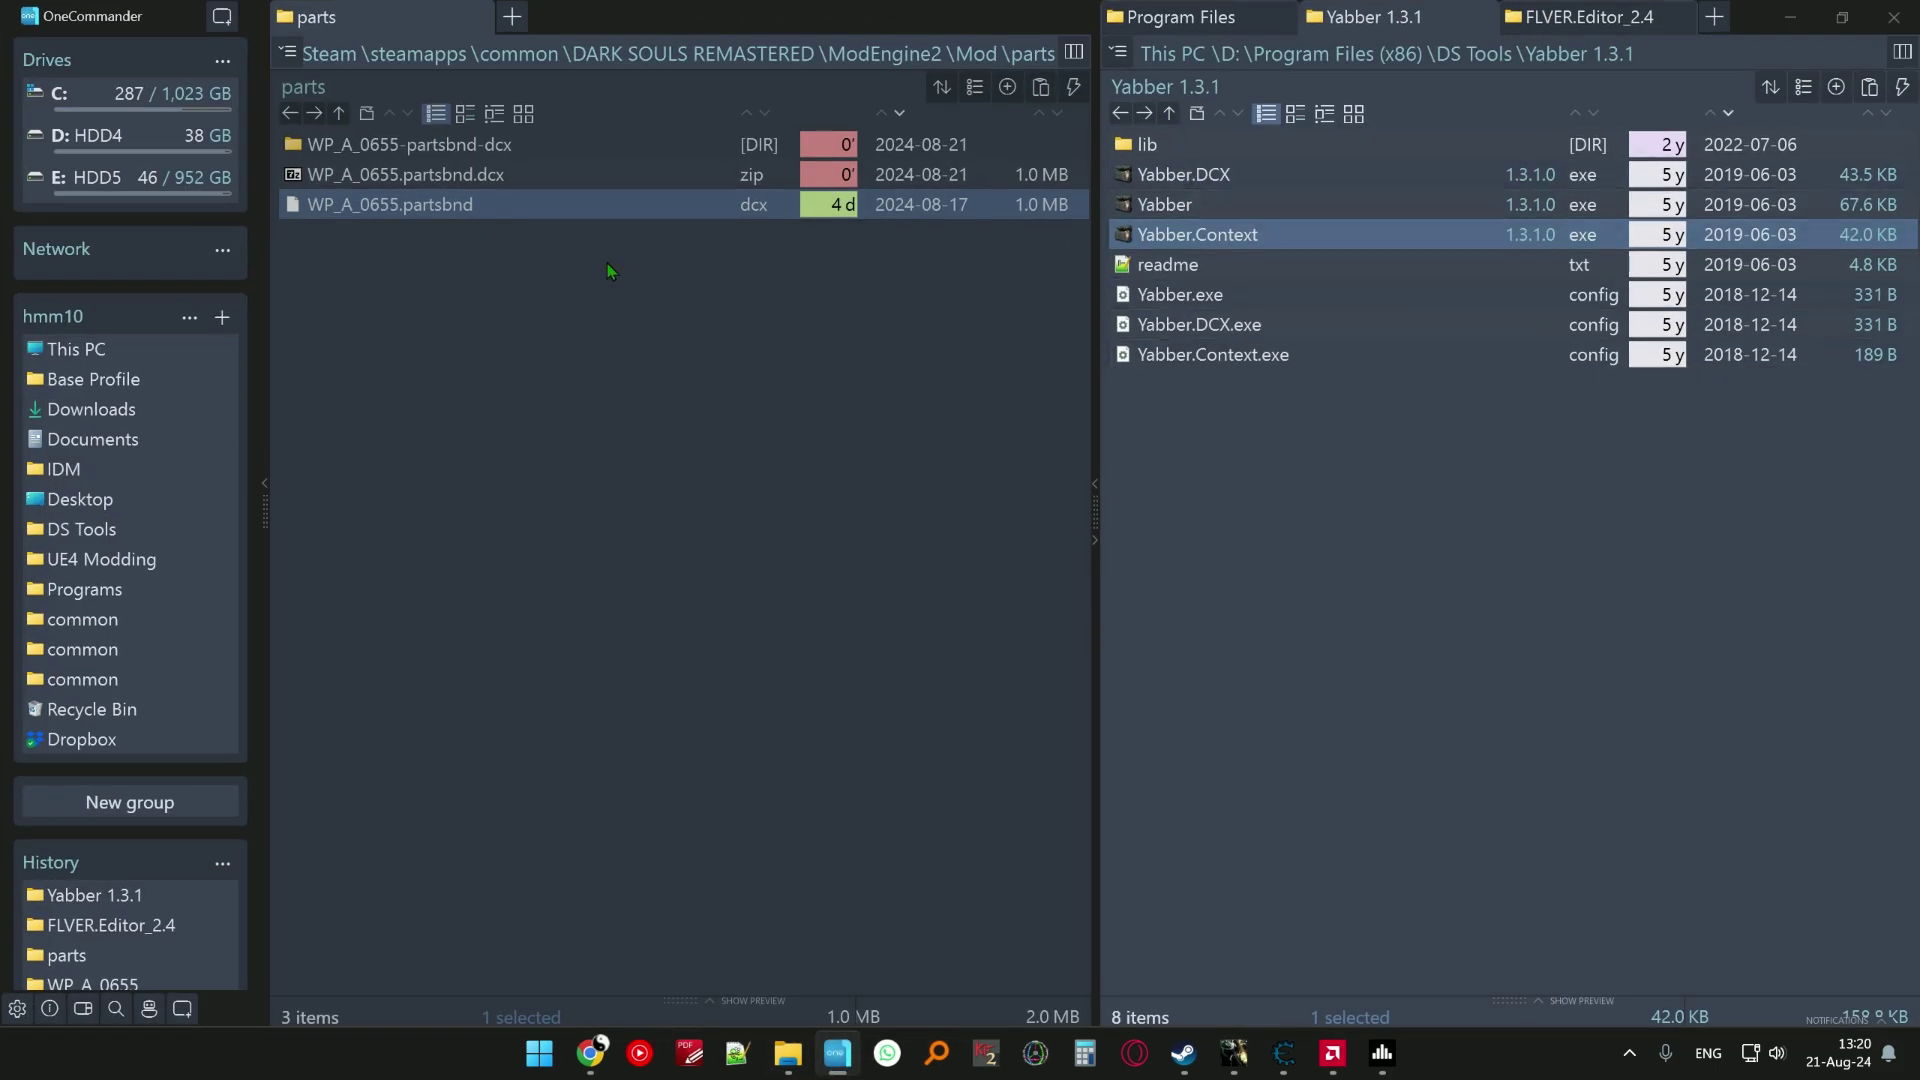
{"action": "right_click", "coordinate": [390, 204]}
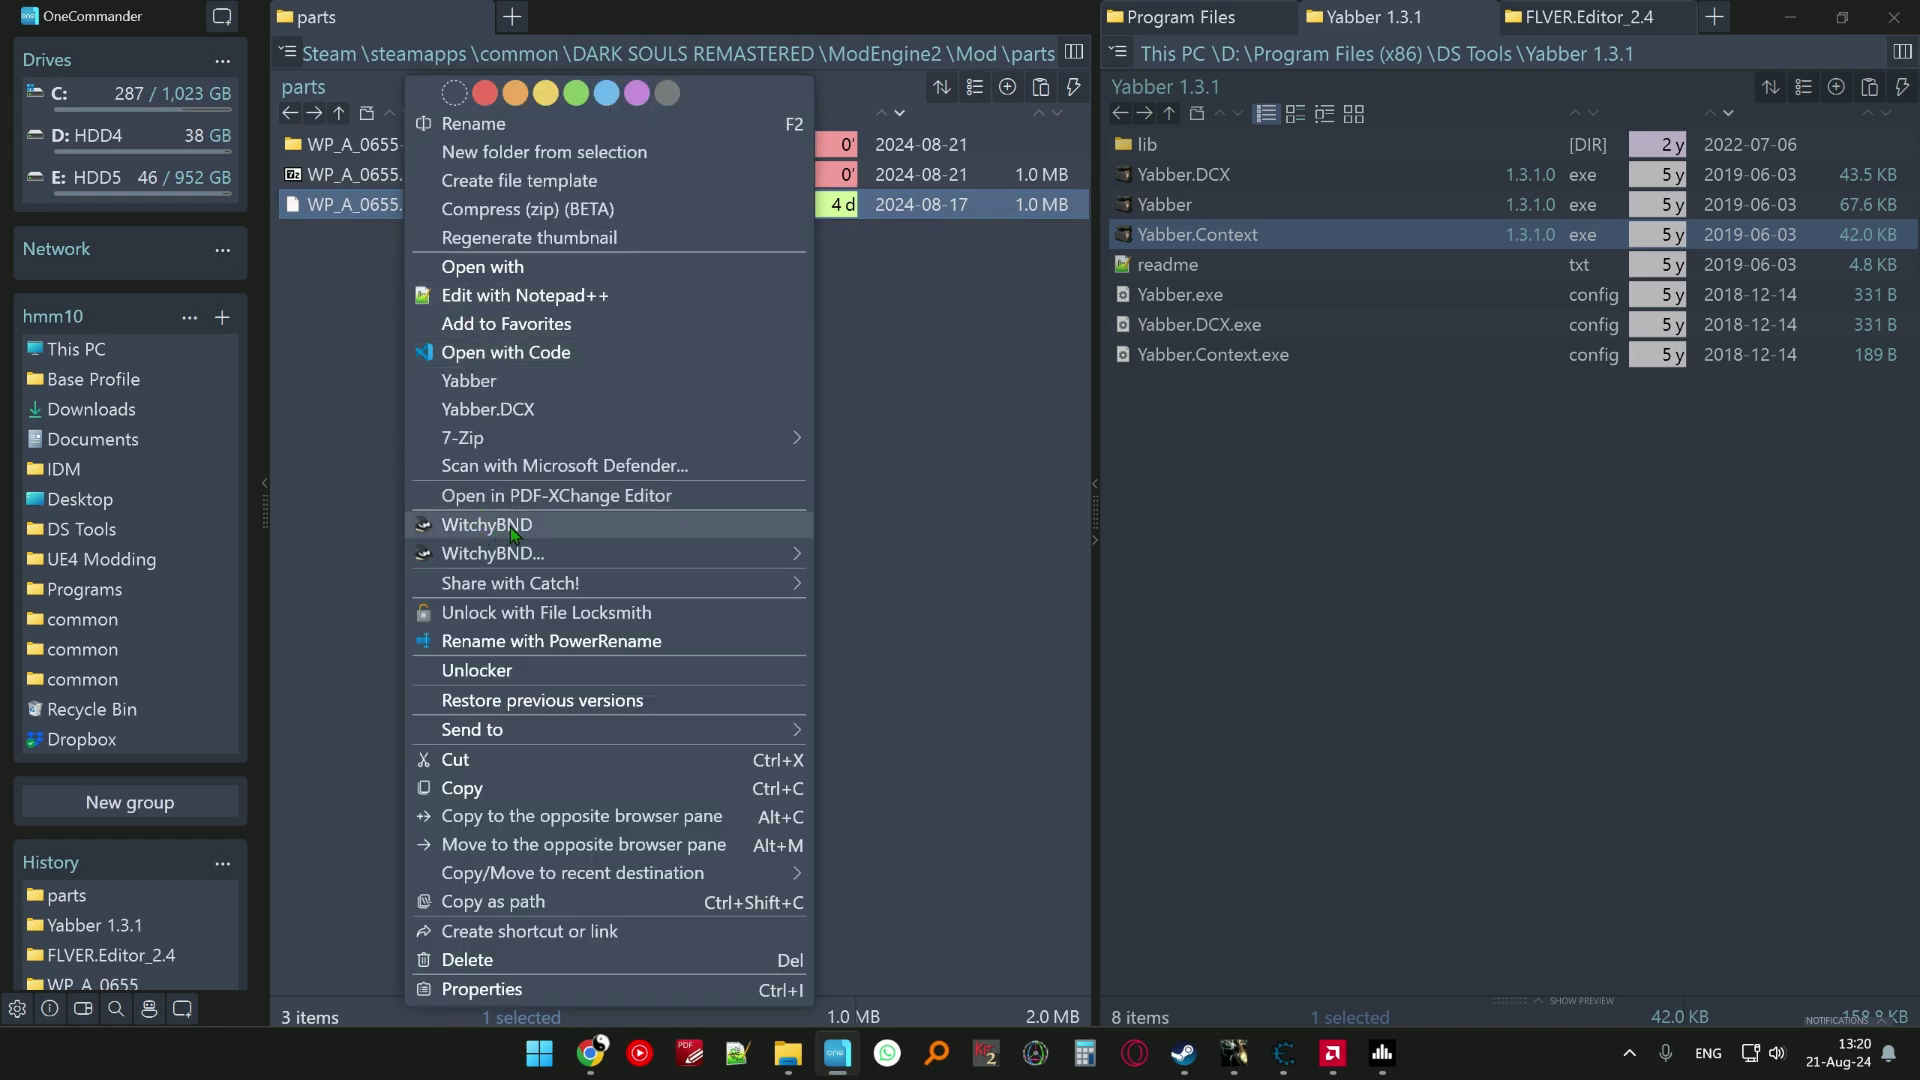
{"action": "left_click", "coordinate": [511, 527]}
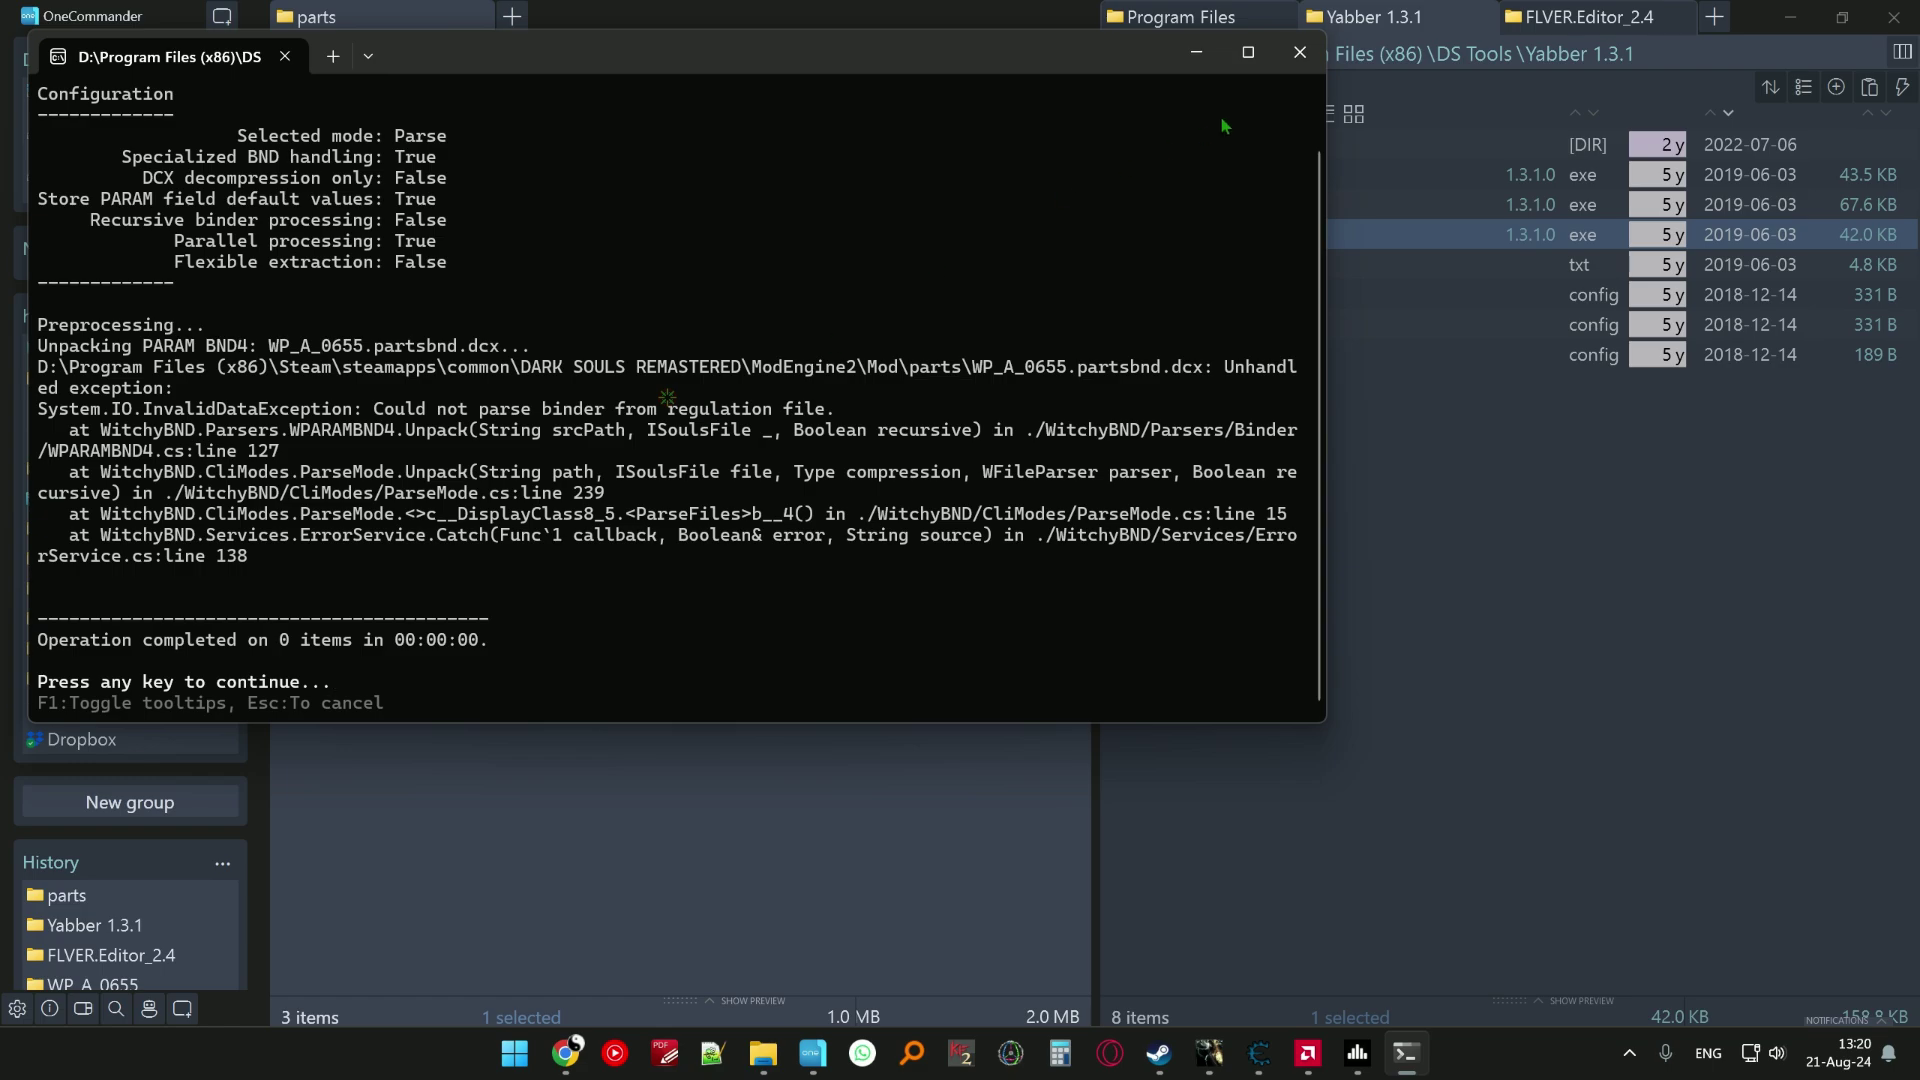
{"action": "left_click", "coordinate": [1300, 52]}
- In File Explorer, open the parts\WP_A_0655 folder inside the unpacked WP_A_0655-partsbnd-dcx folder and copy its path
{"action": "left_click", "coordinate": [788, 1053]}
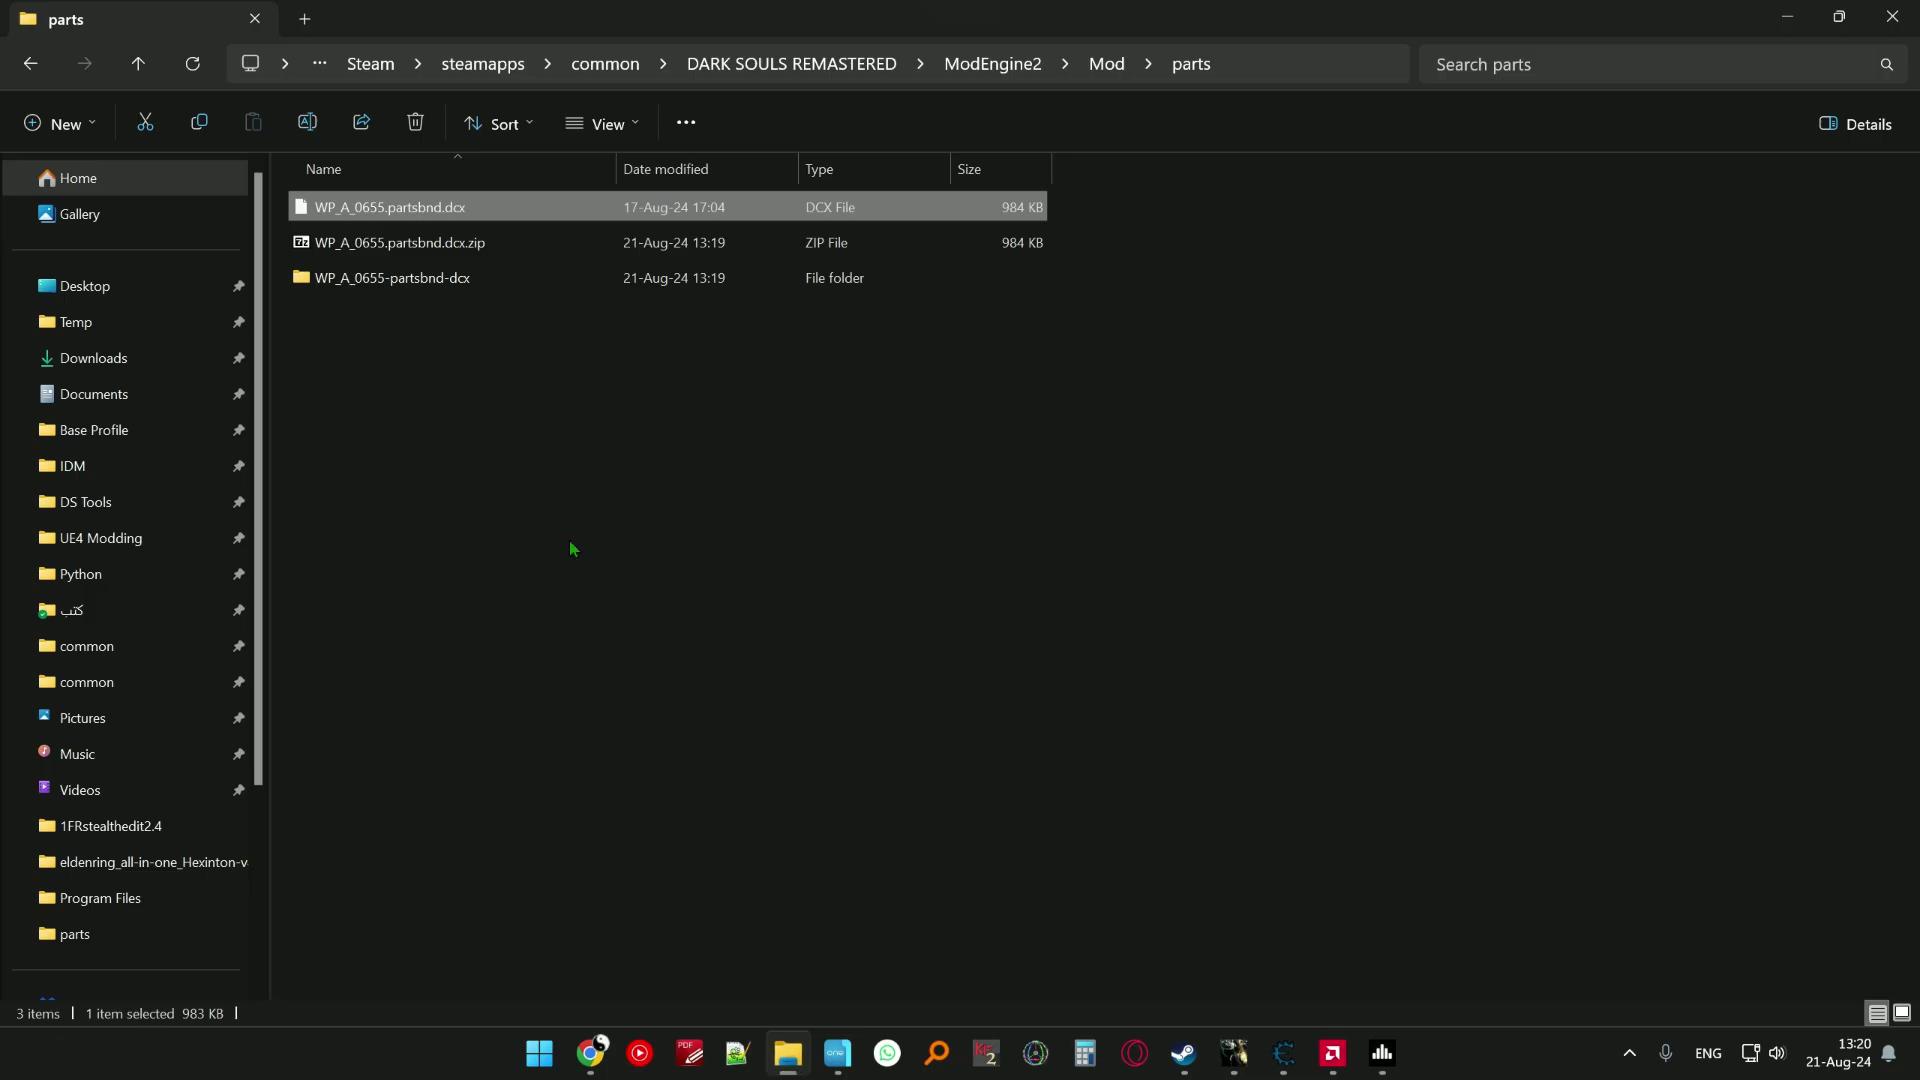
{"action": "double_click", "coordinate": [380, 277]}
{"action": "double_click", "coordinate": [370, 210]}
{"action": "left_click", "coordinate": [417, 218]}
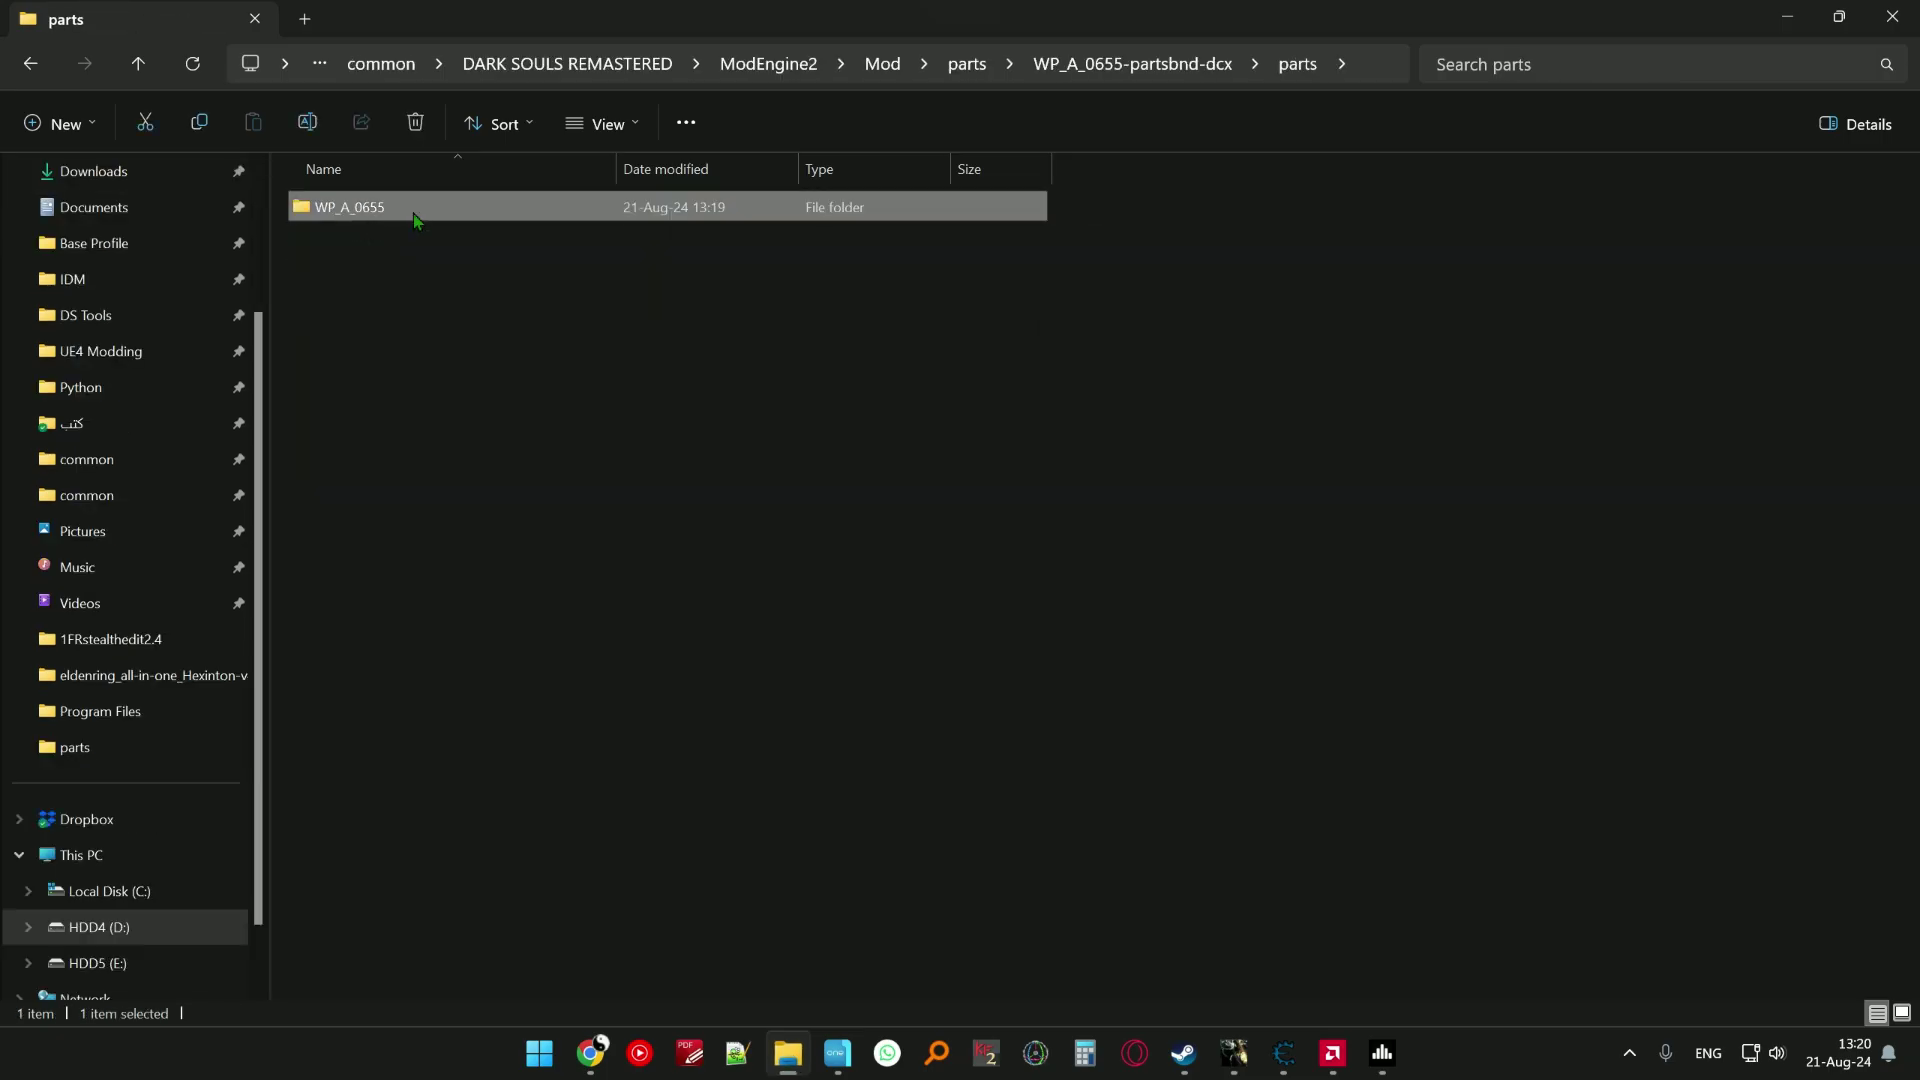
{"action": "double_click", "coordinate": [417, 212]}
{"action": "left_click", "coordinate": [416, 207]}
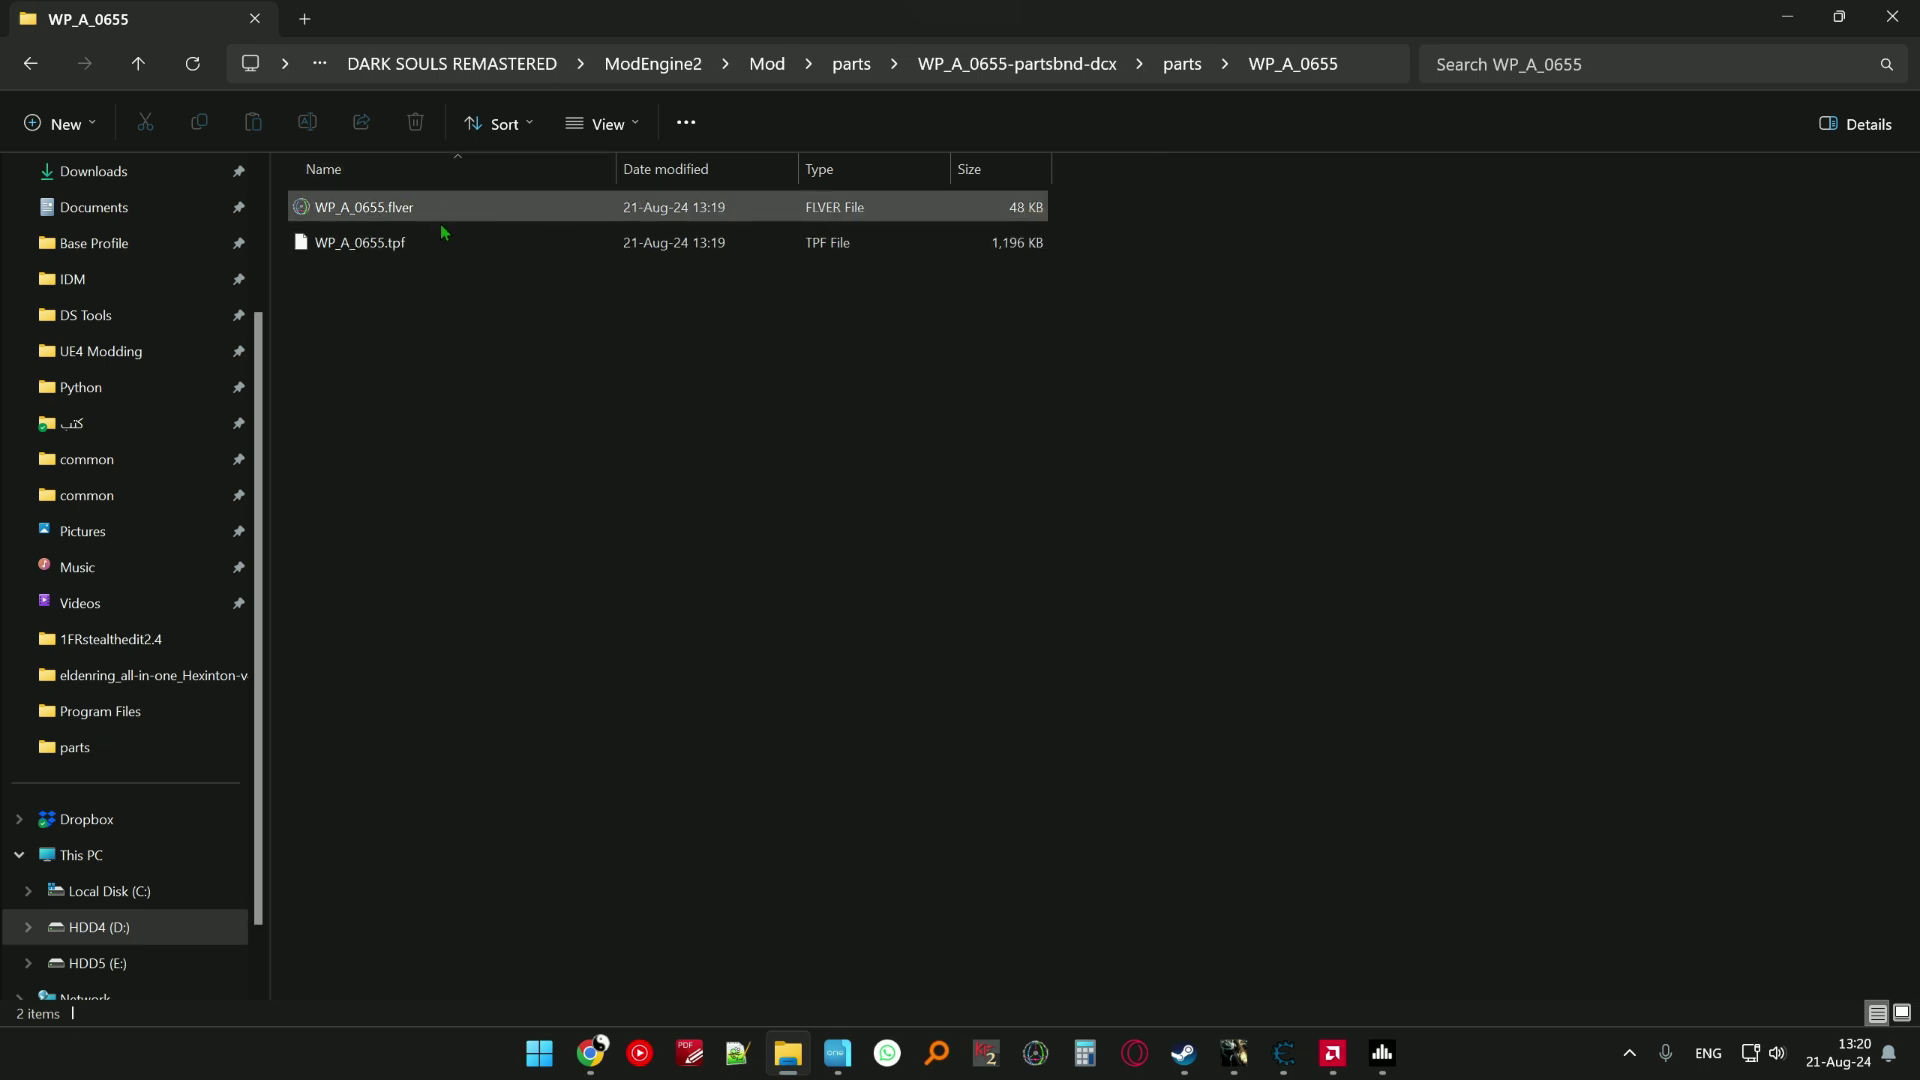
{"action": "left_click", "coordinate": [1365, 64]}
{"action": "left_click", "coordinate": [1017, 510]}
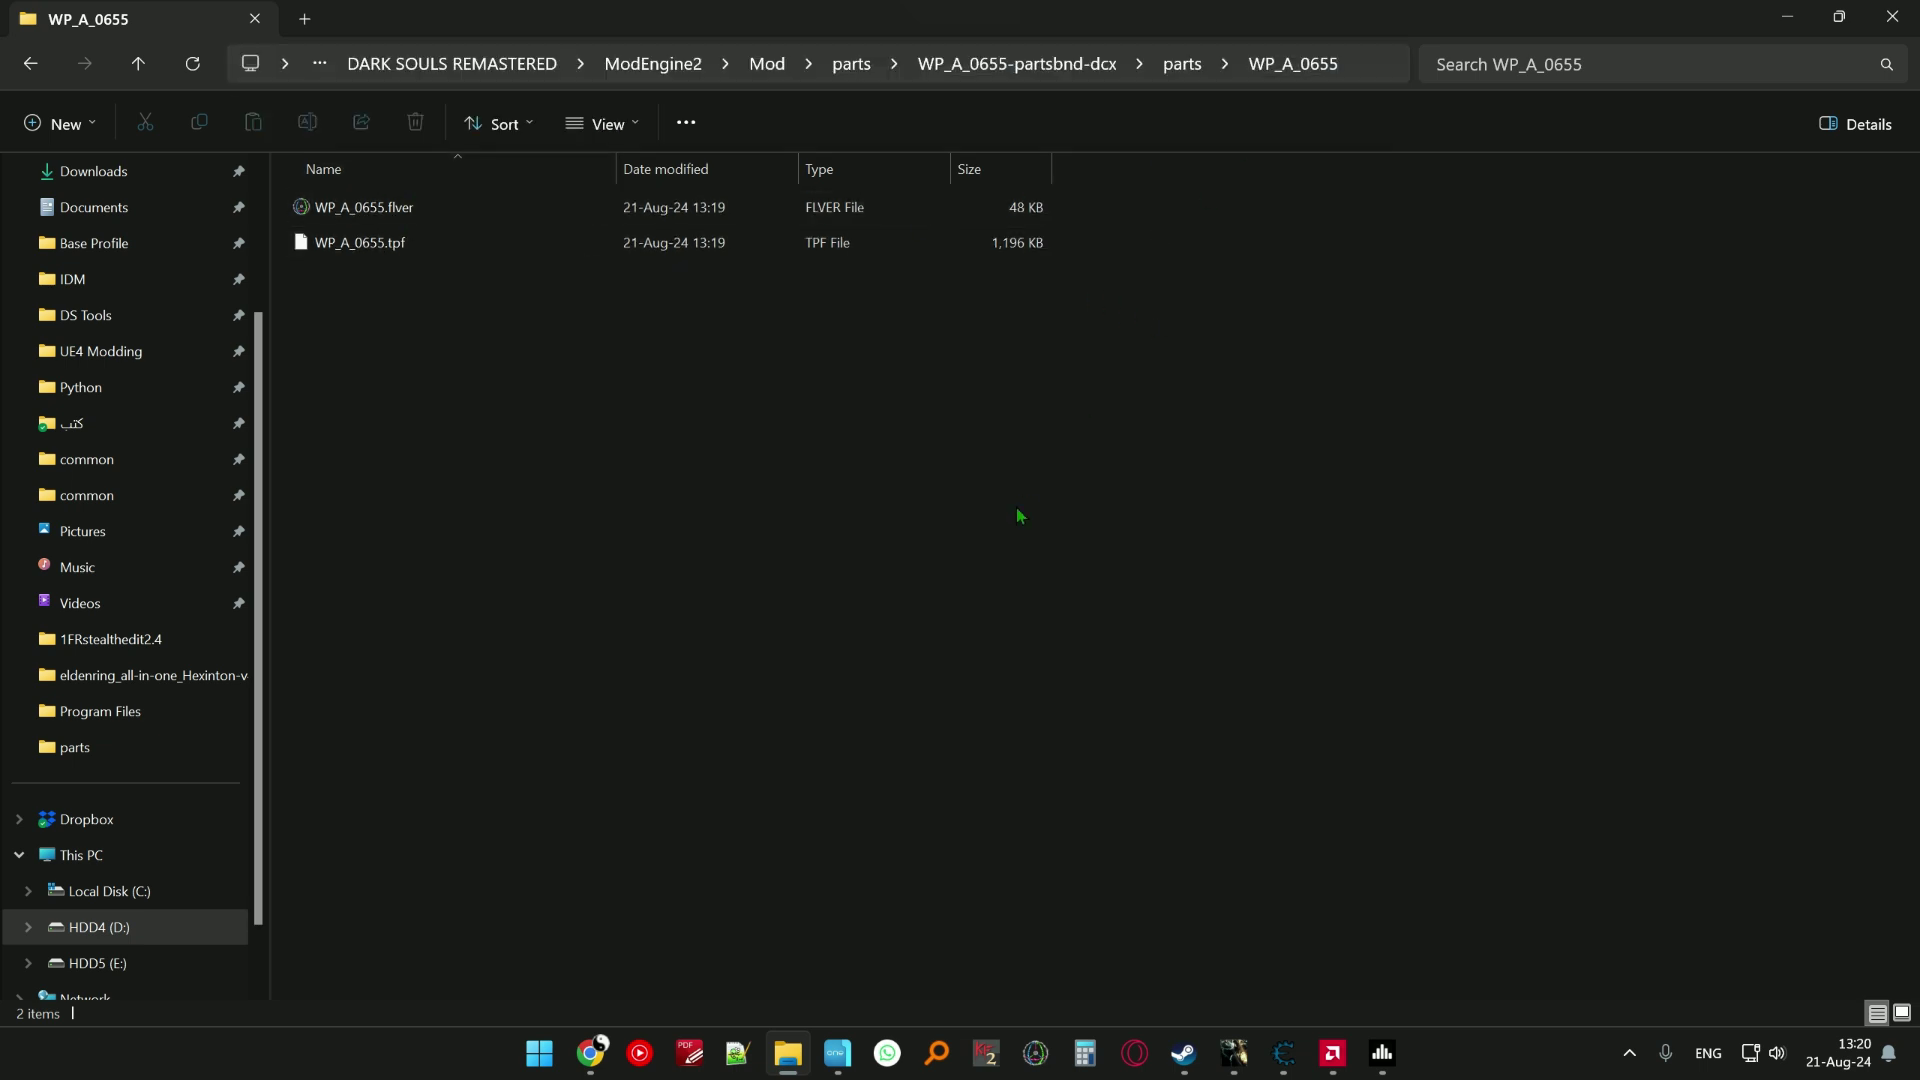
- Switch to OneCommander and open the copied WP_A_0655 folder path in a new tab beside the parts tab
{"action": "left_click", "coordinate": [838, 1052]}
{"action": "left_click", "coordinate": [837, 345]}
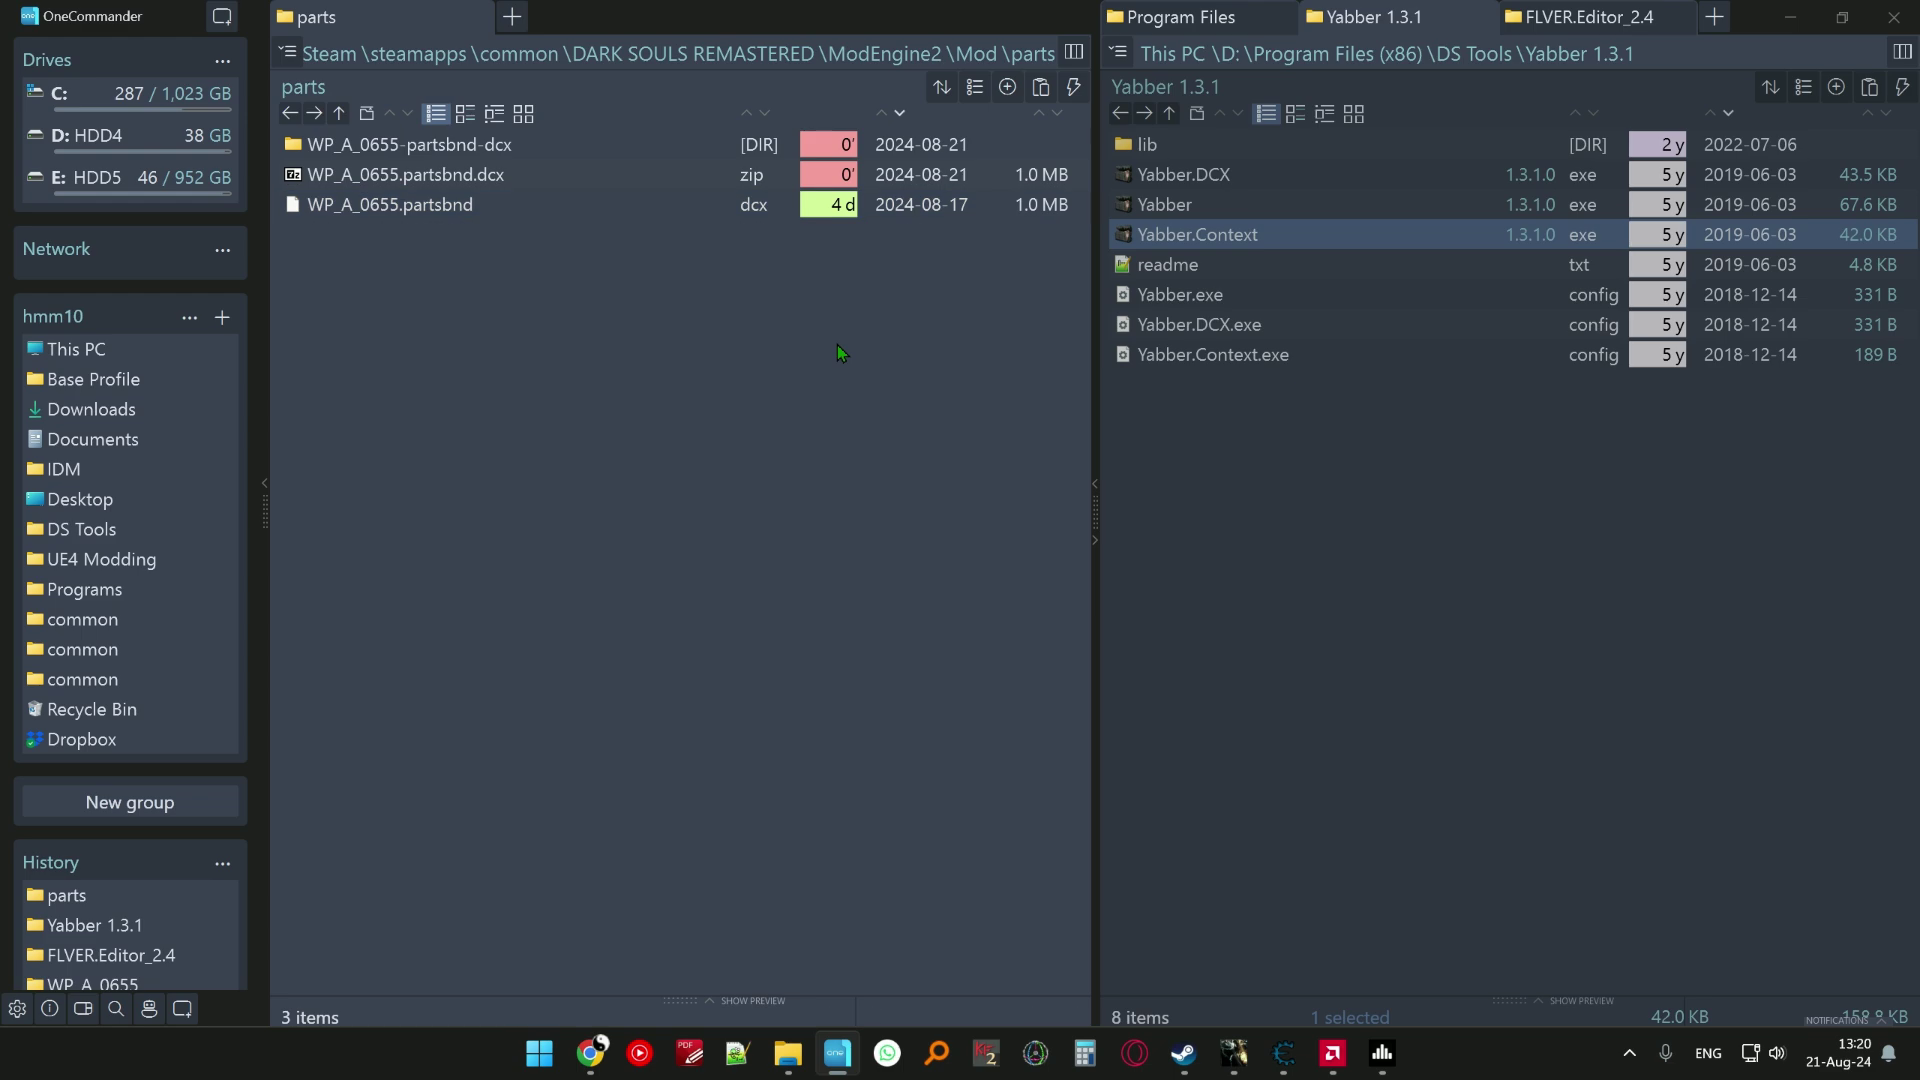
{"action": "left_click", "coordinate": [522, 26]}
{"action": "key", "text": "ctrl+l"}
{"action": "key", "text": "ctrl+v"}
{"action": "key", "text": "Return"}
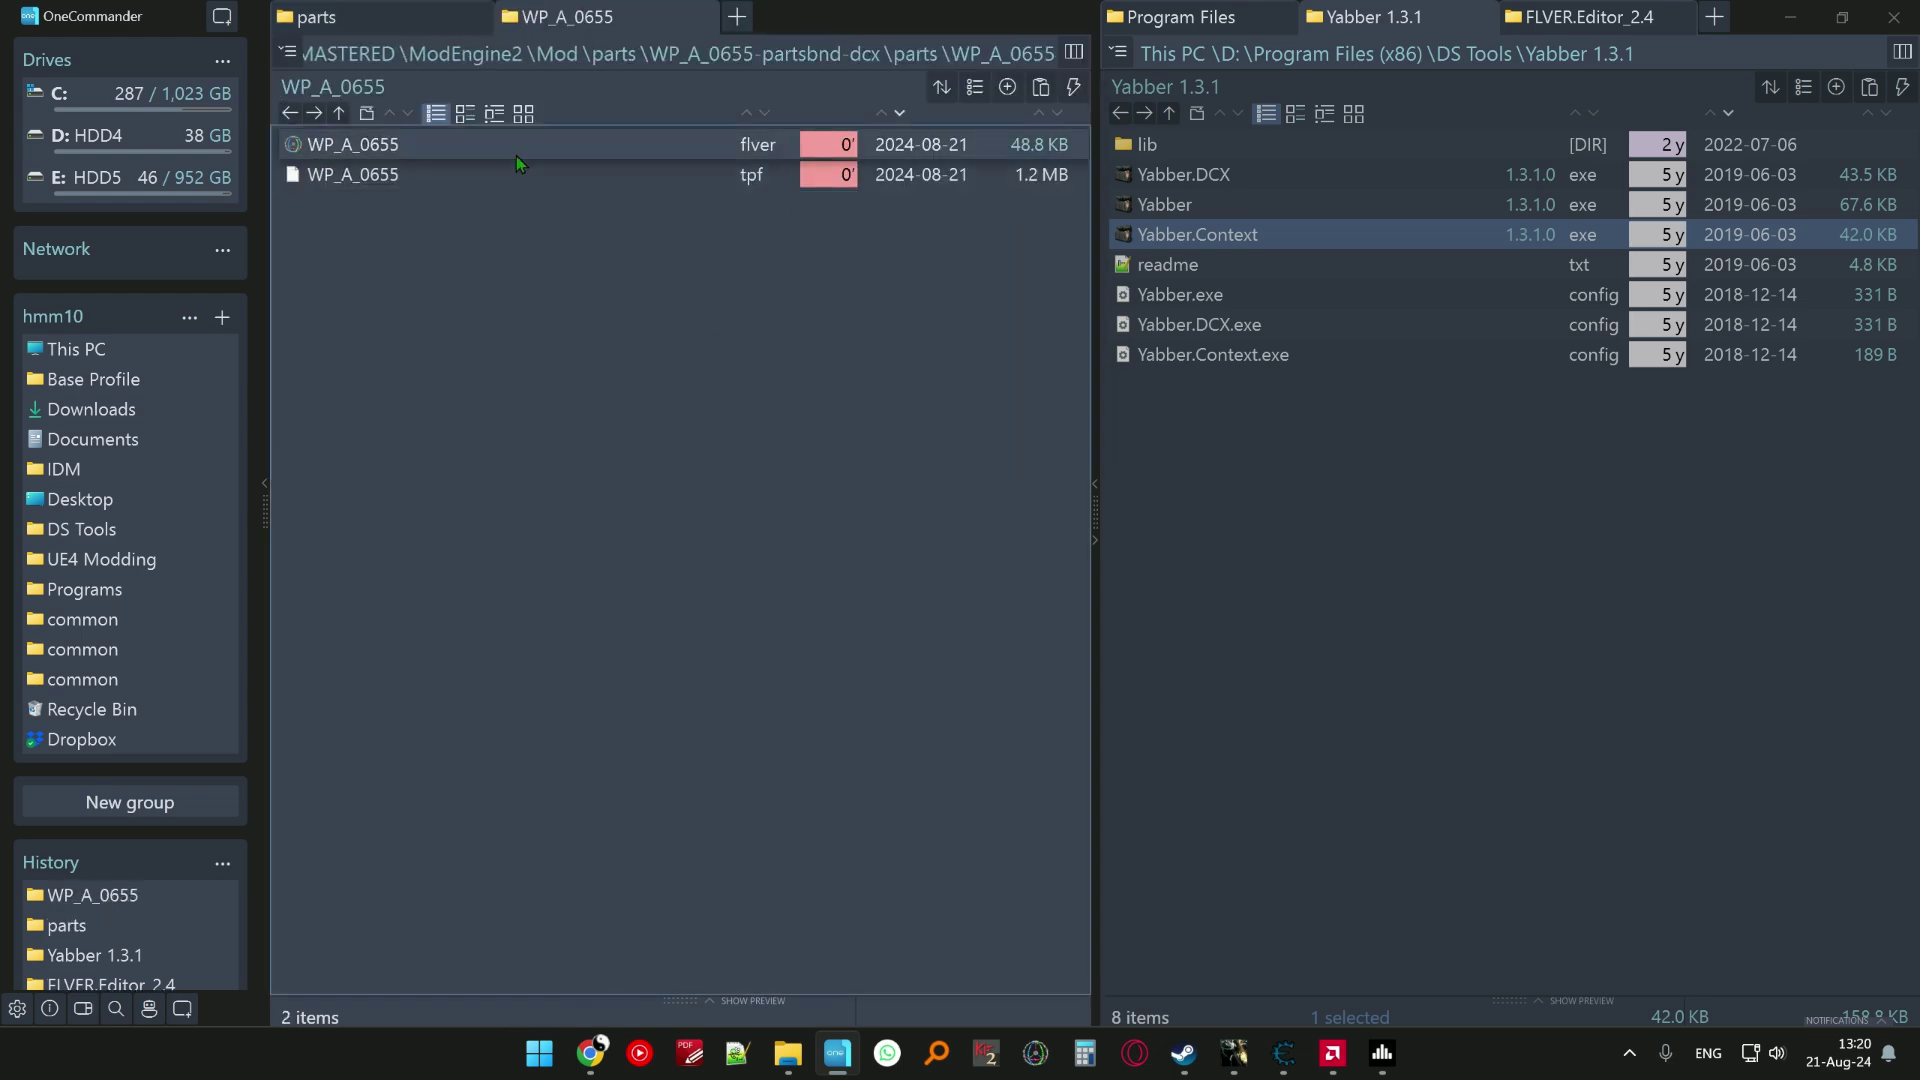
- Launch FLVER_Editor from the FLVER.Editor_2.4 folder in DS Tools and open WP_A_0655.flver in it
{"action": "left_click", "coordinate": [1458, 58]}
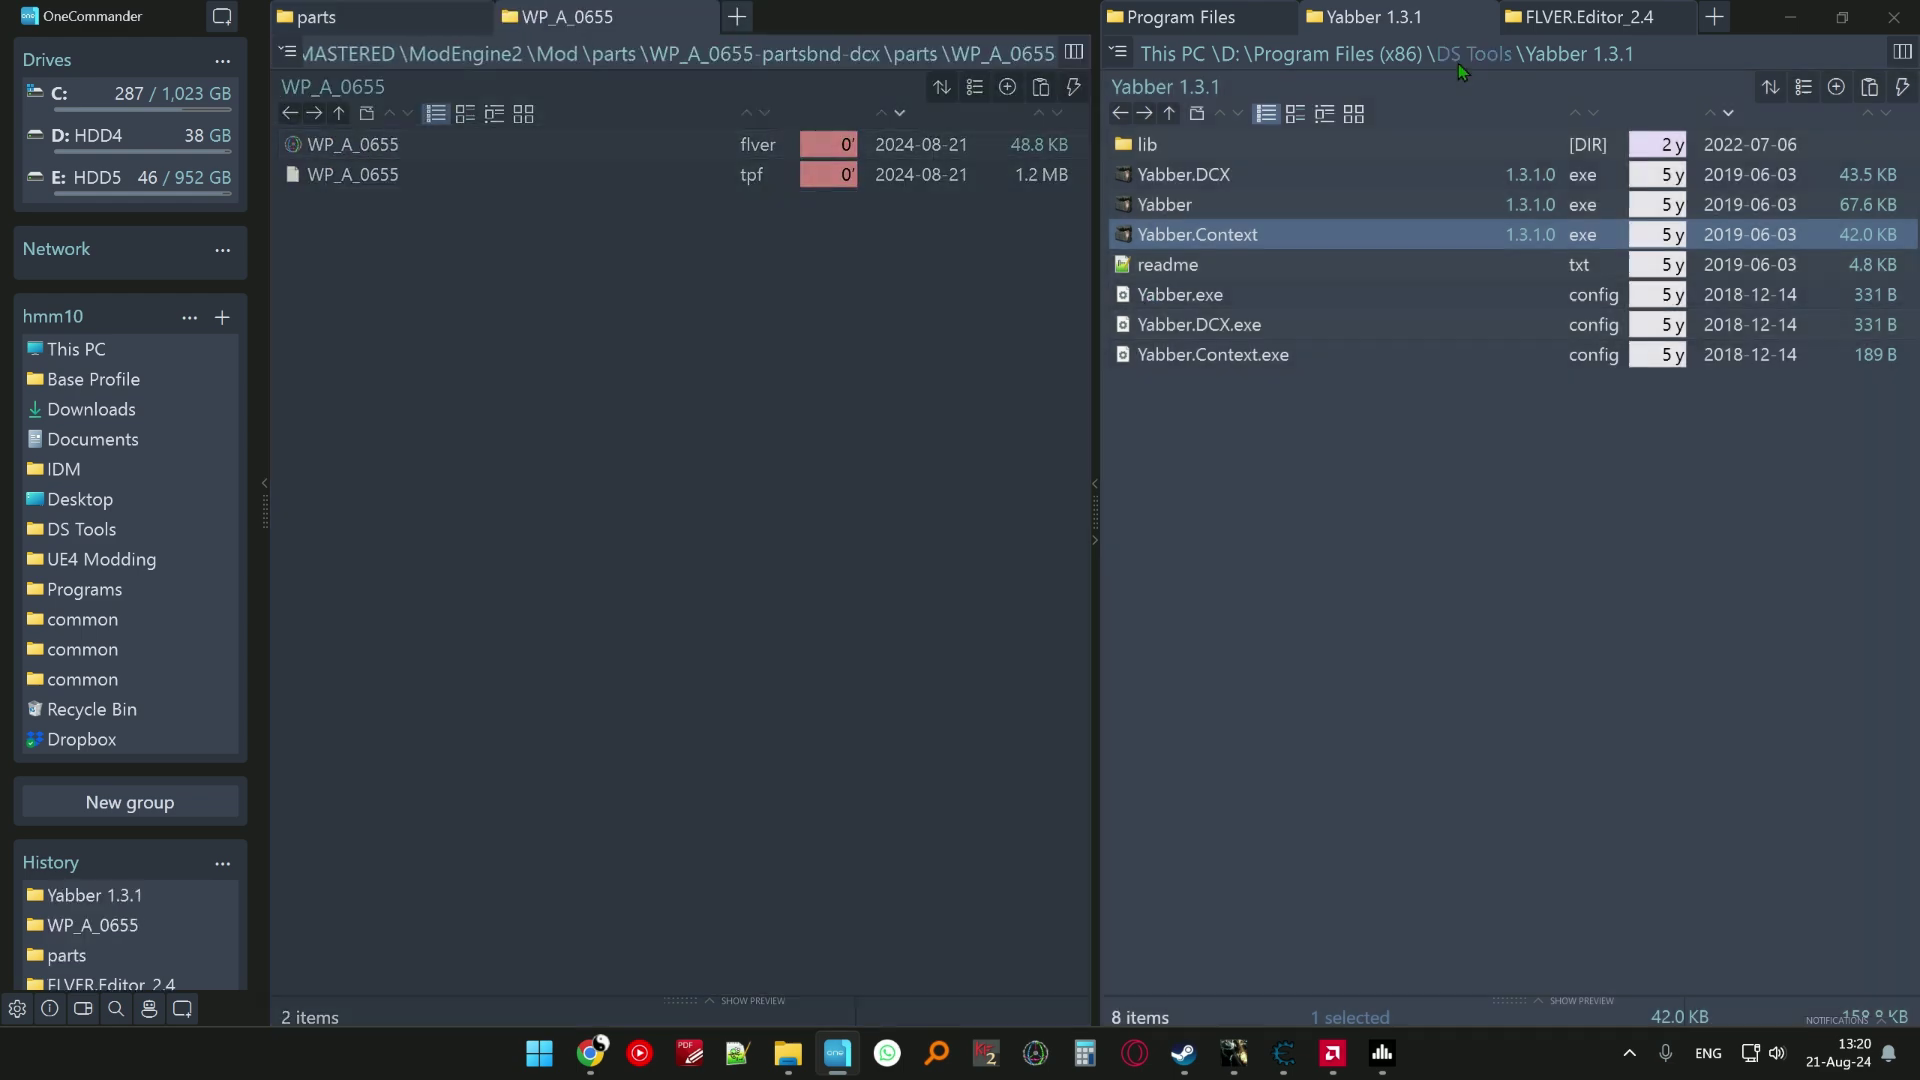
{"action": "scroll", "coordinate": [1204, 133], "scroll_direction": "up", "scroll_amount": 10}
{"action": "left_click", "coordinate": [1197, 205]}
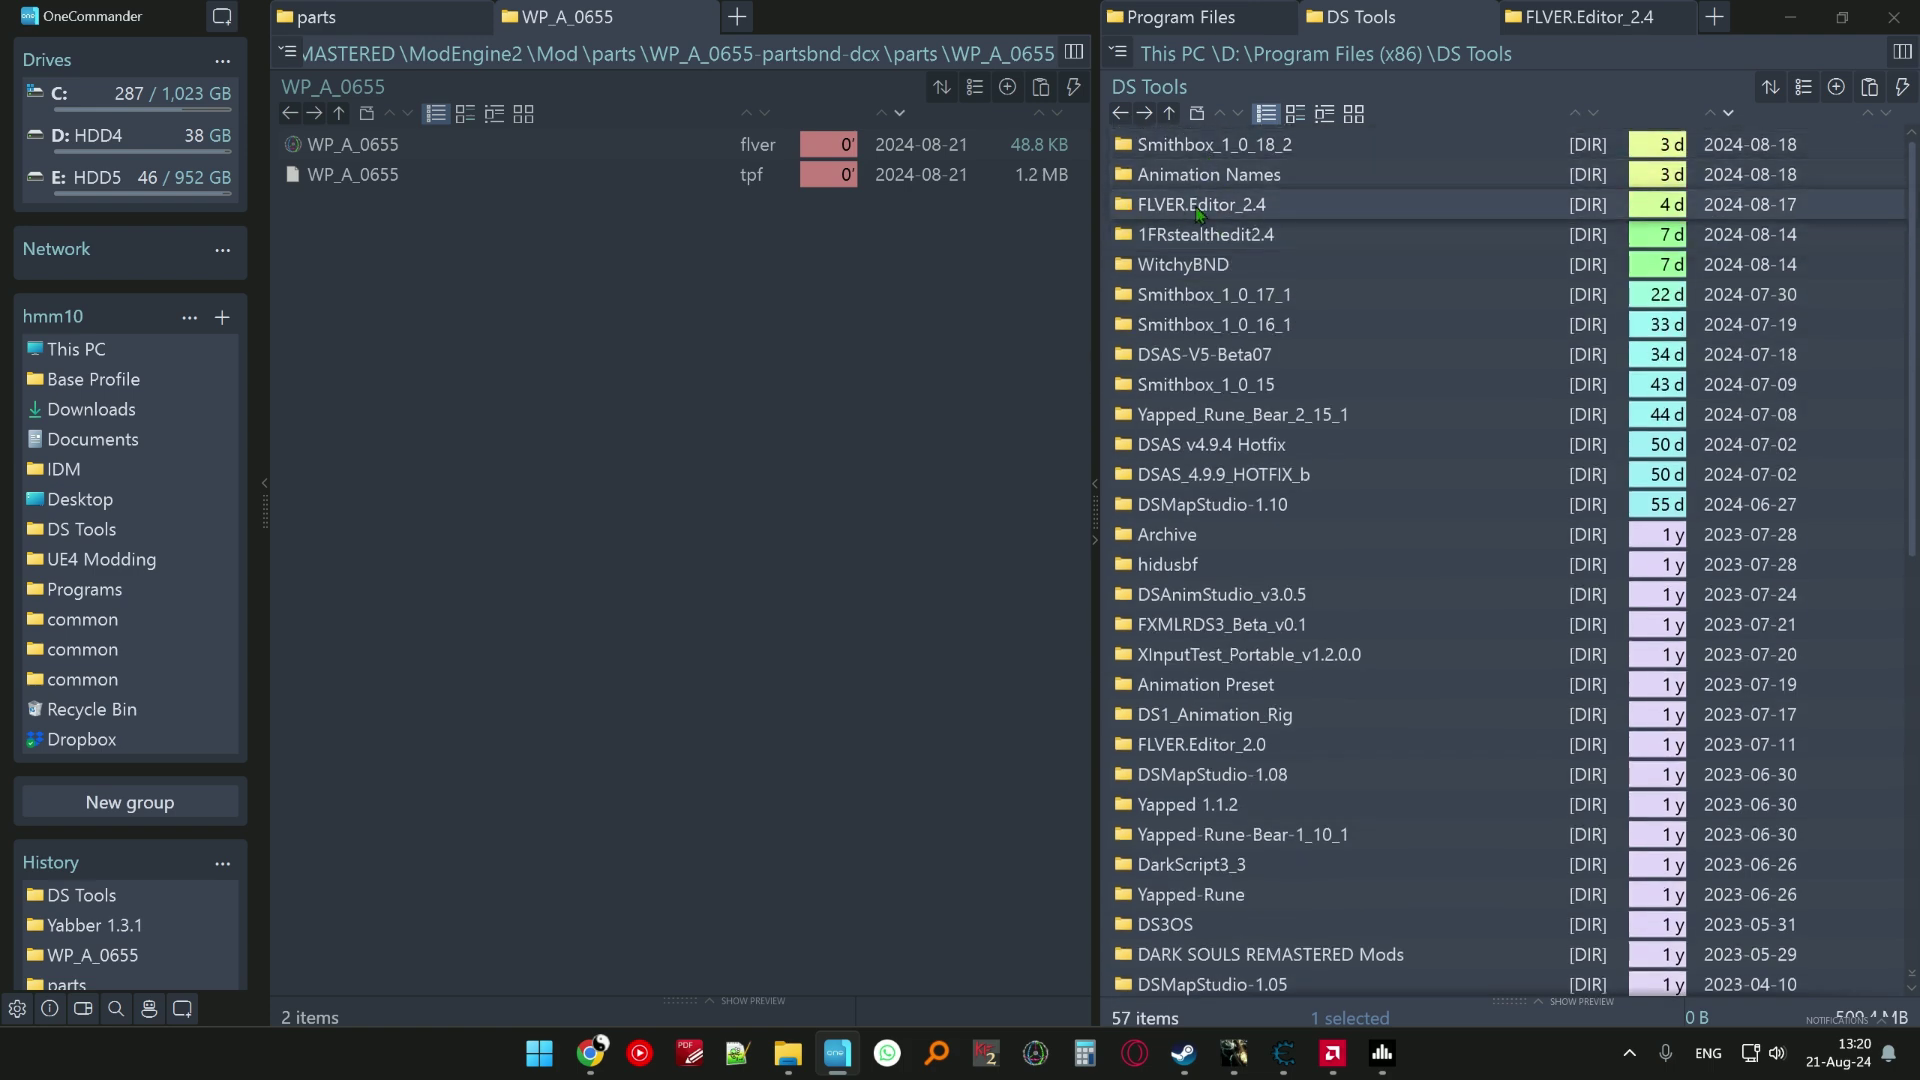
{"action": "double_click", "coordinate": [1197, 206]}
{"action": "double_click", "coordinate": [1179, 351]}
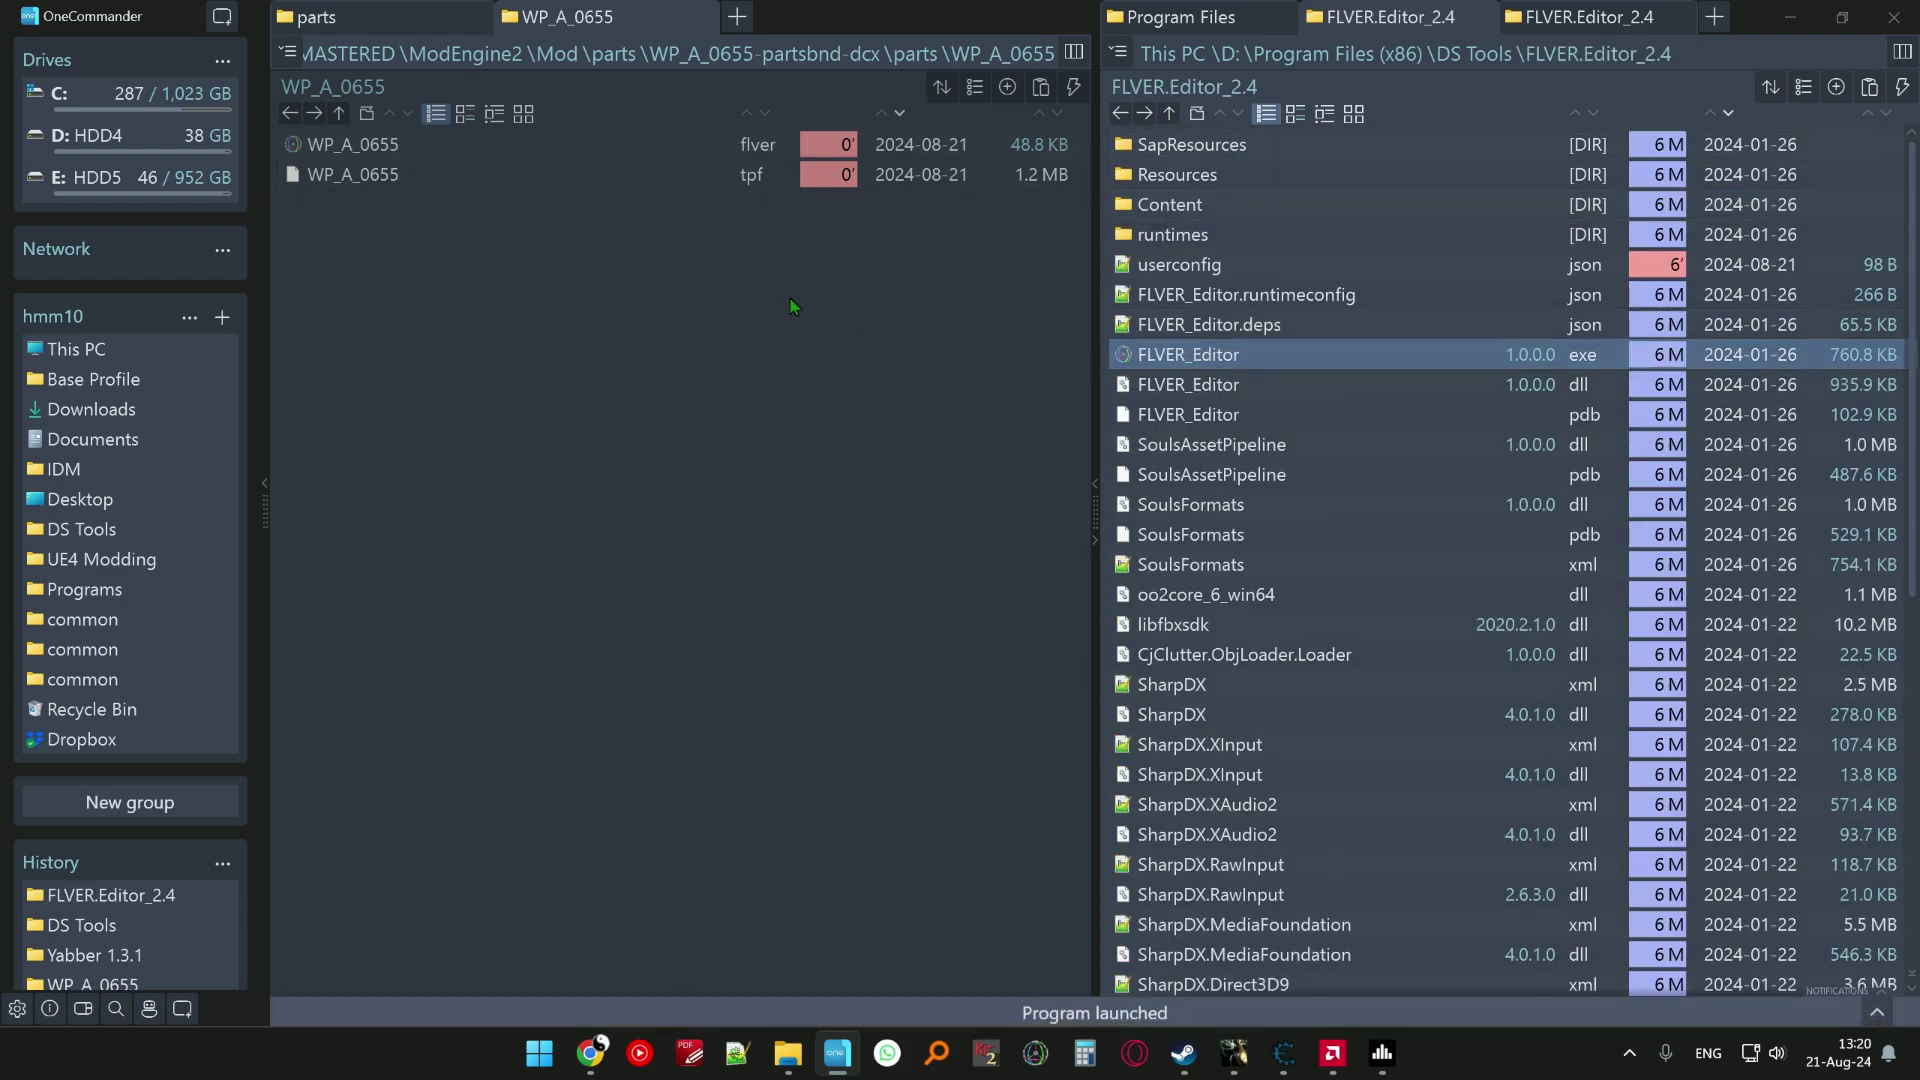
{"action": "double_click", "coordinate": [990, 466]}
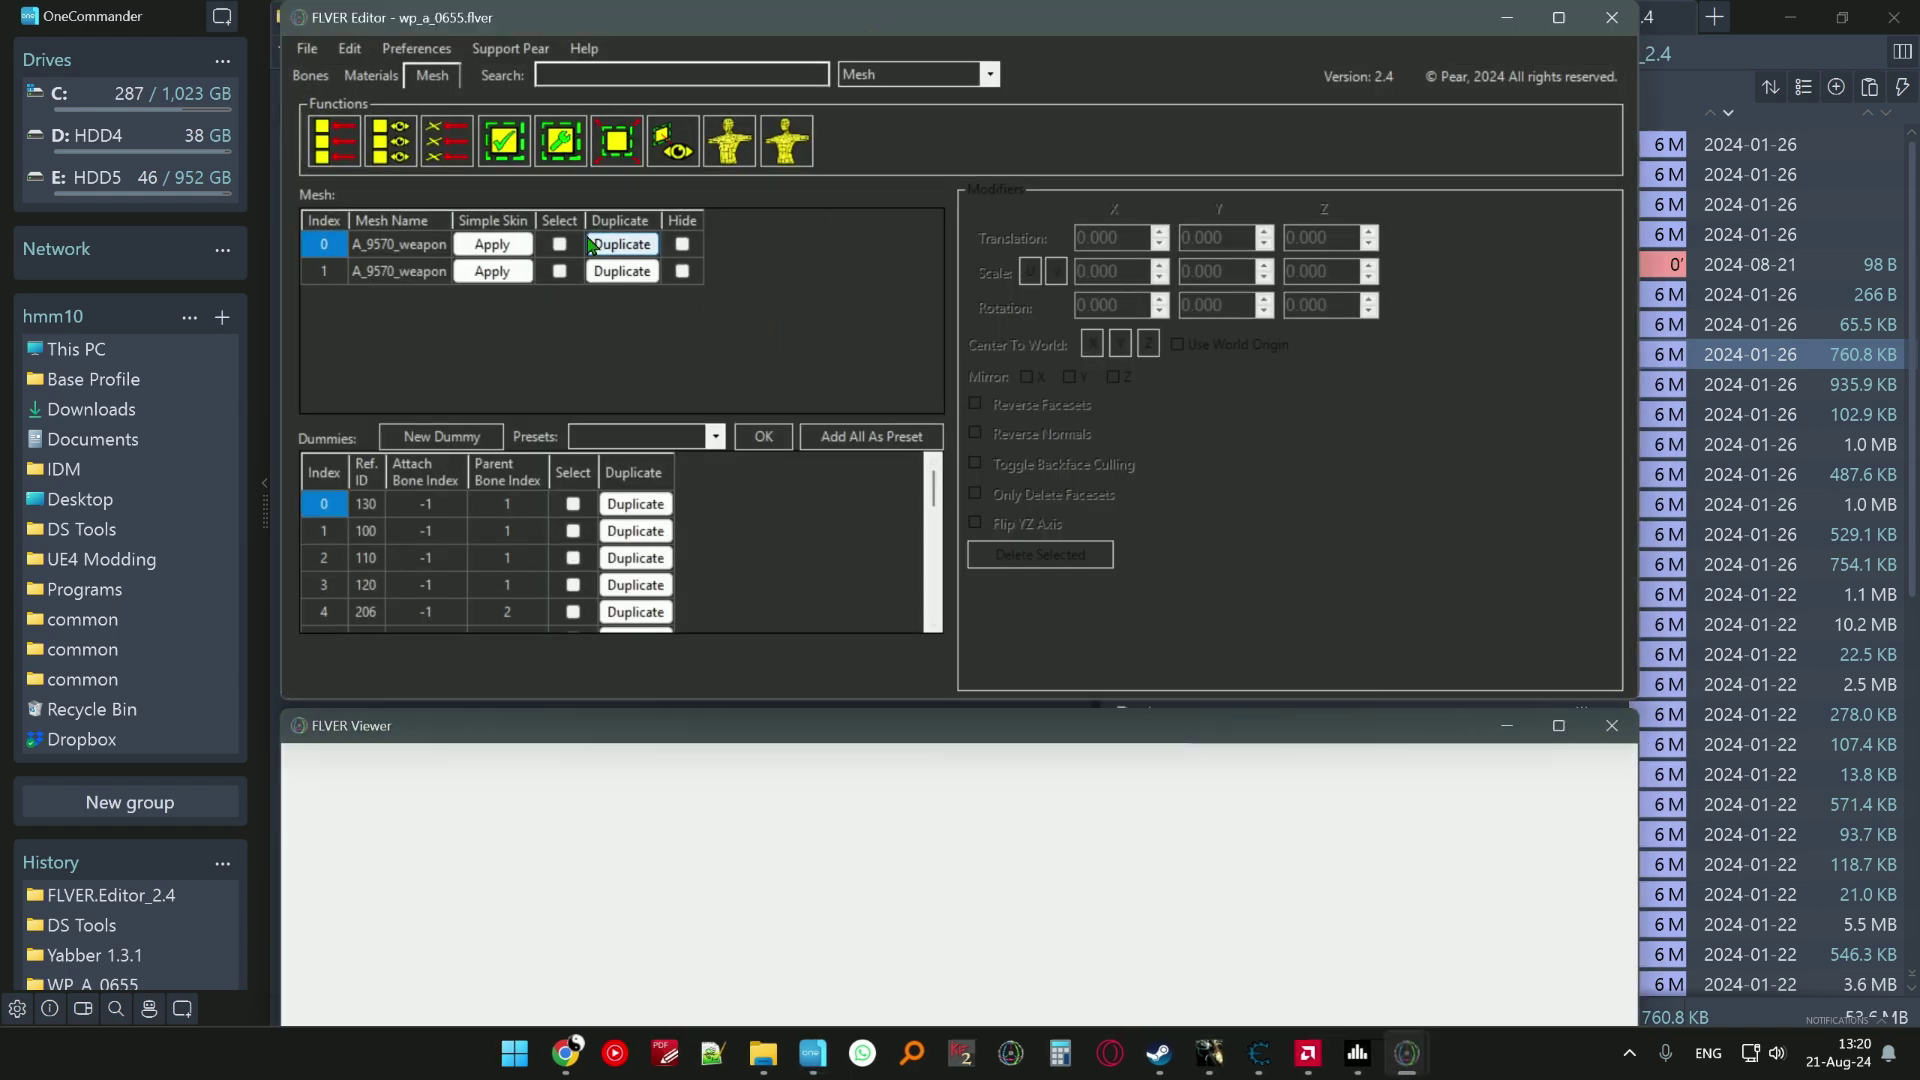
- Select all meshes and all dummies of the weapon model
{"action": "left_click", "coordinate": [328, 150]}
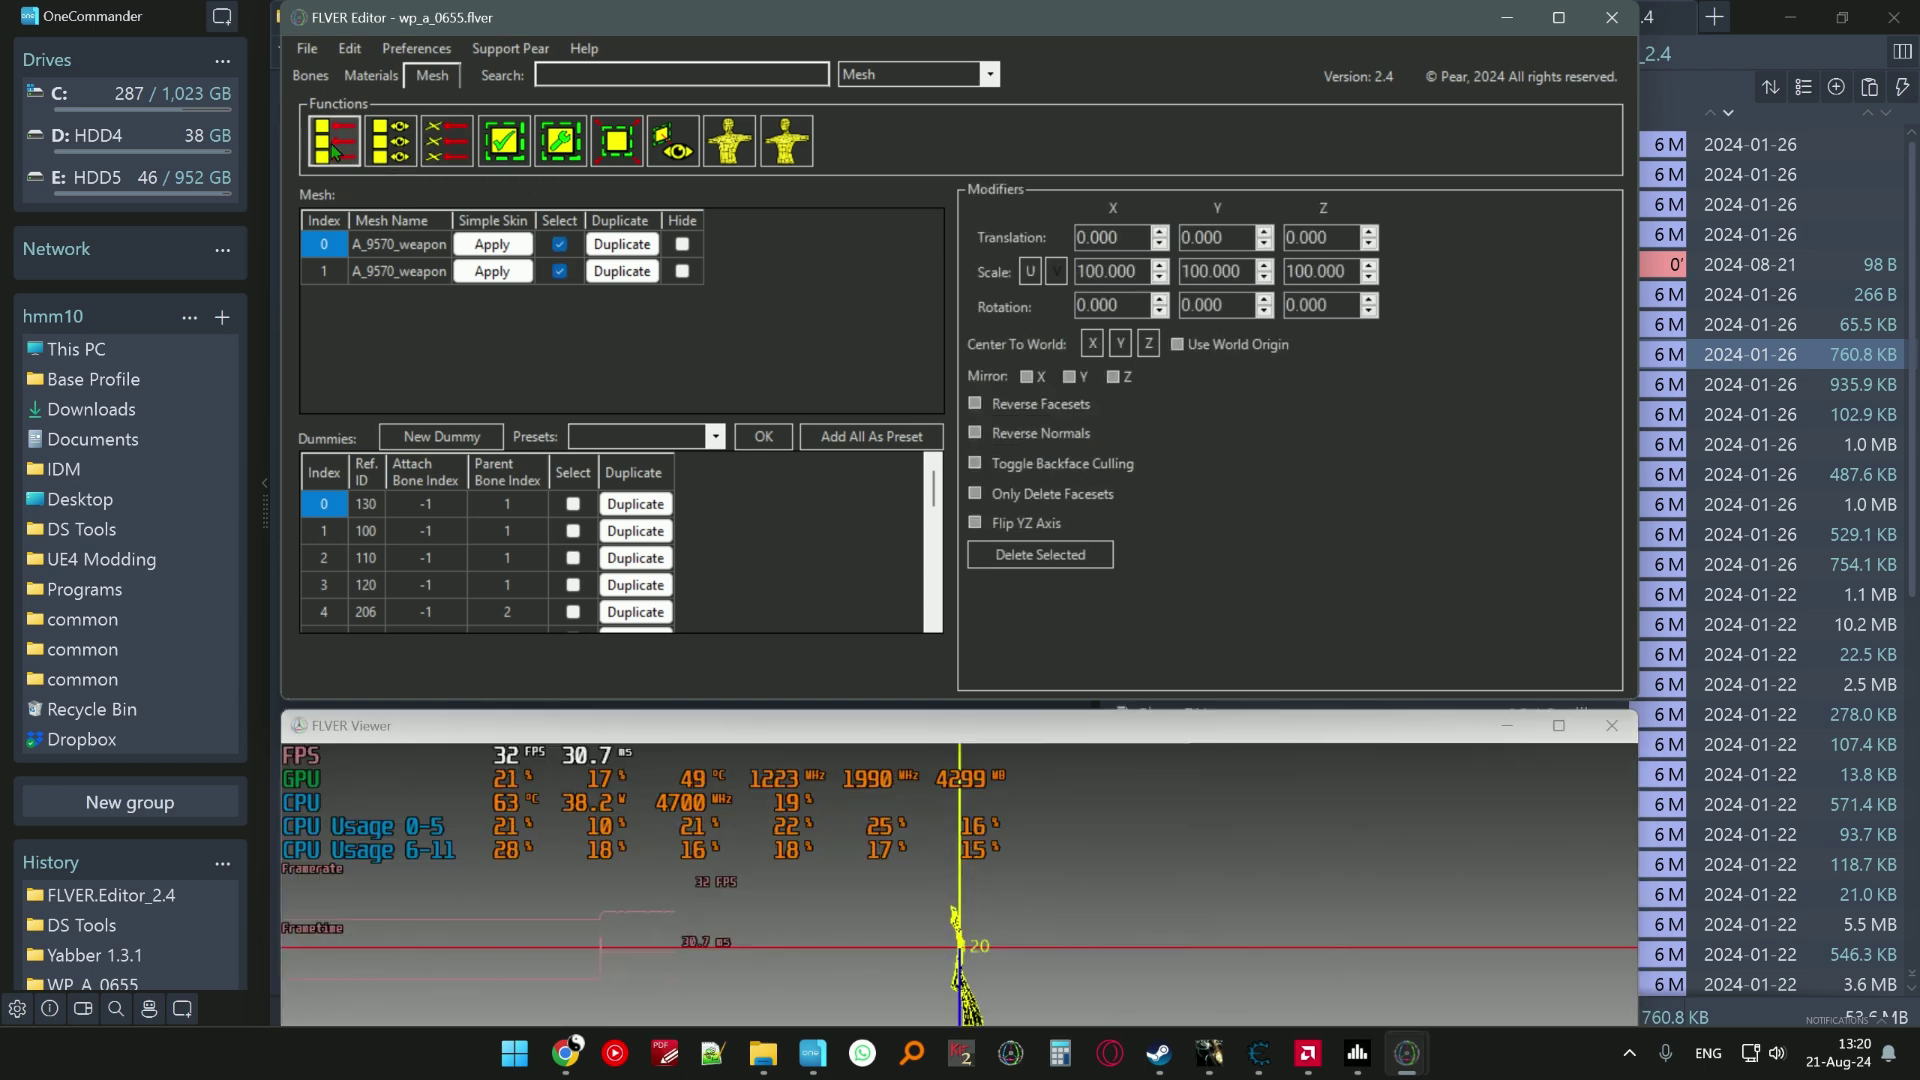
{"action": "left_click", "coordinate": [464, 154]}
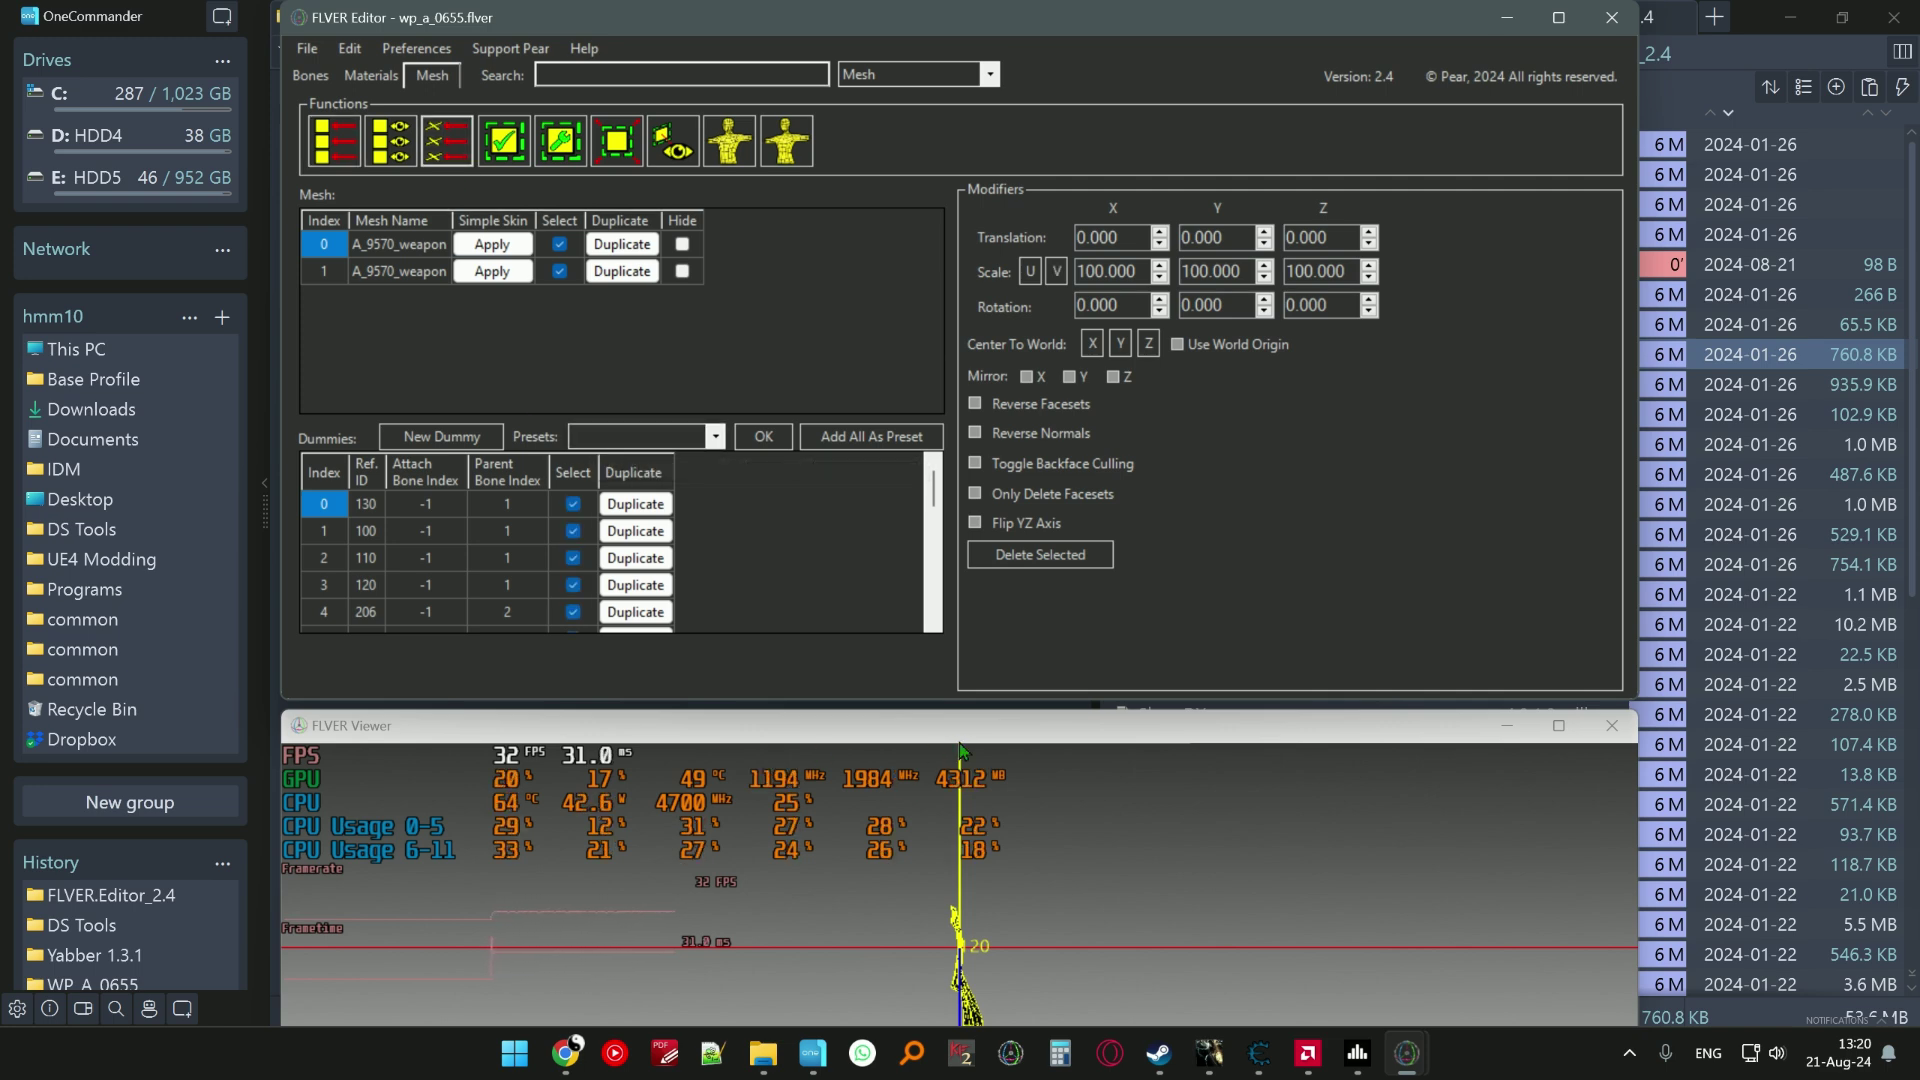
{"action": "left_click_drag", "start_coordinate": [959, 744], "coordinate": [945, 508]}
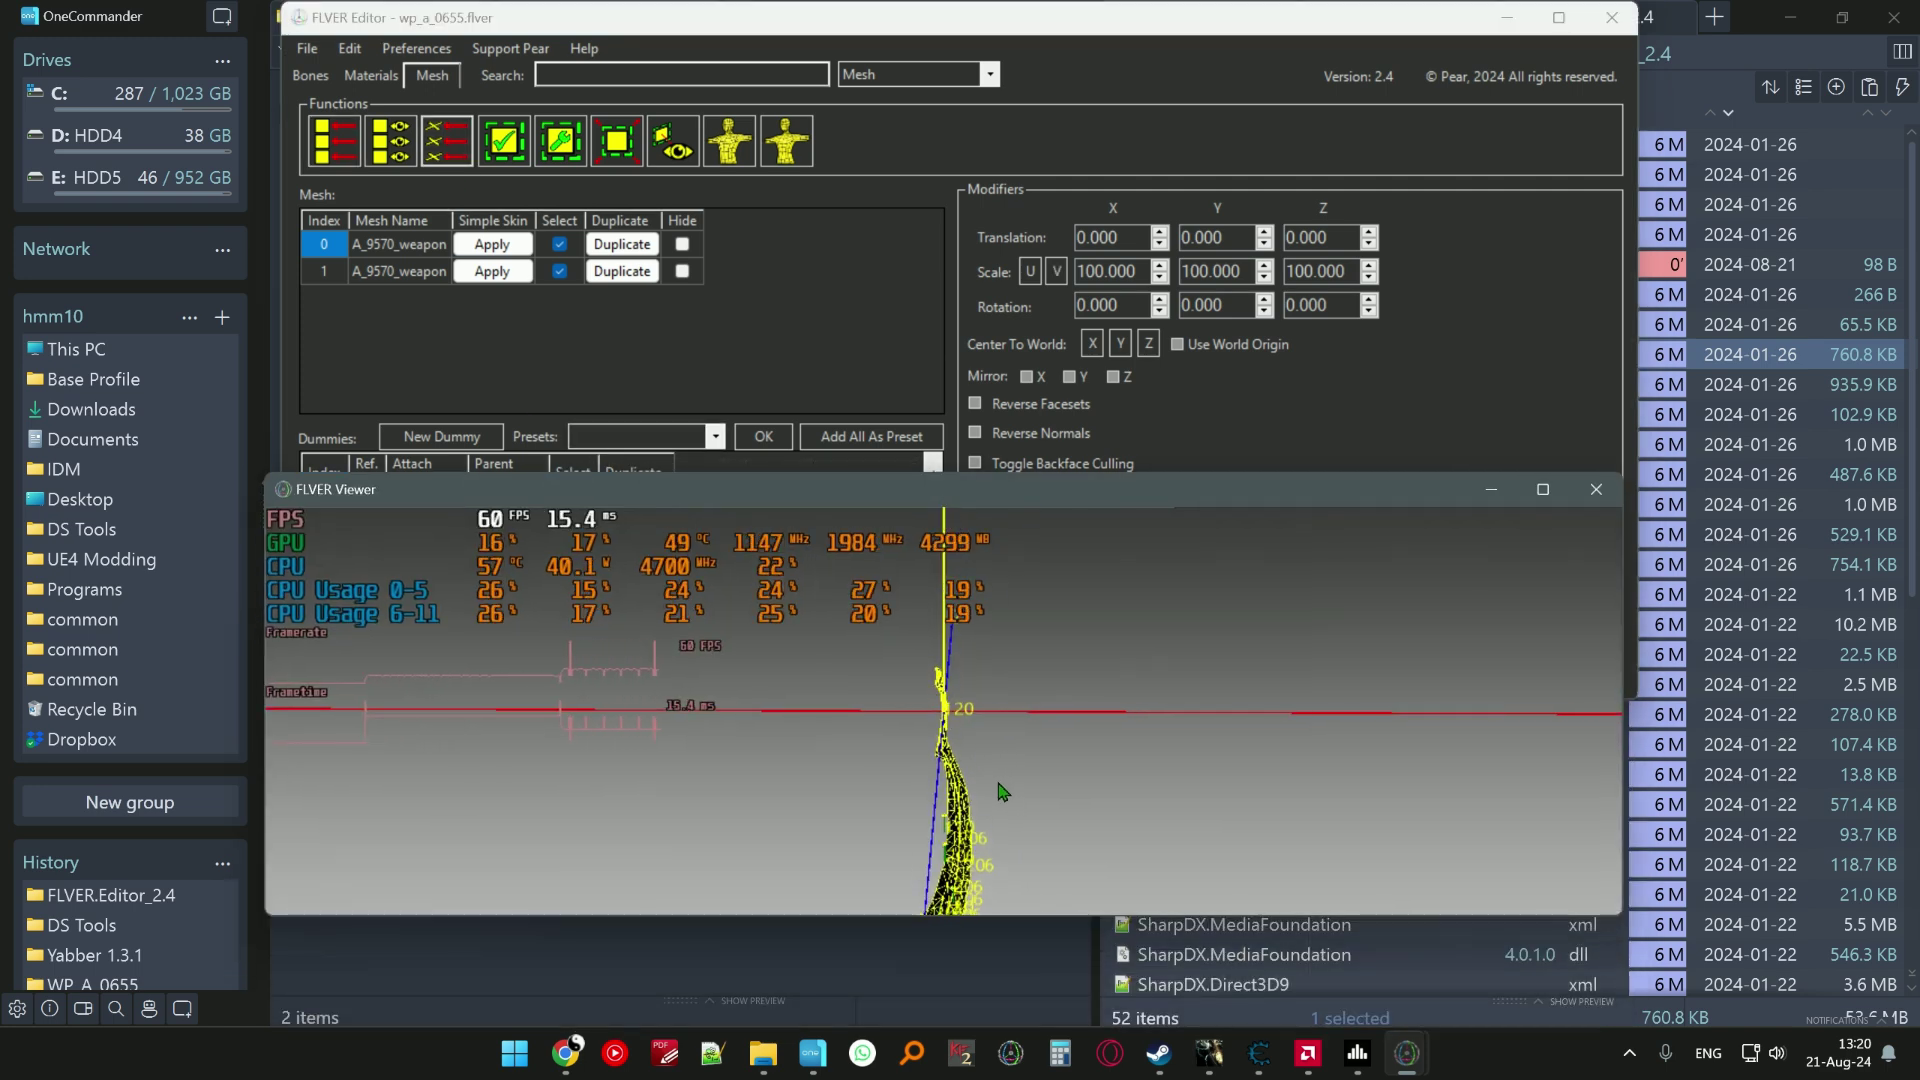
{"action": "middle_click_drag", "start_coordinate": [998, 783], "coordinate": [1007, 668]}
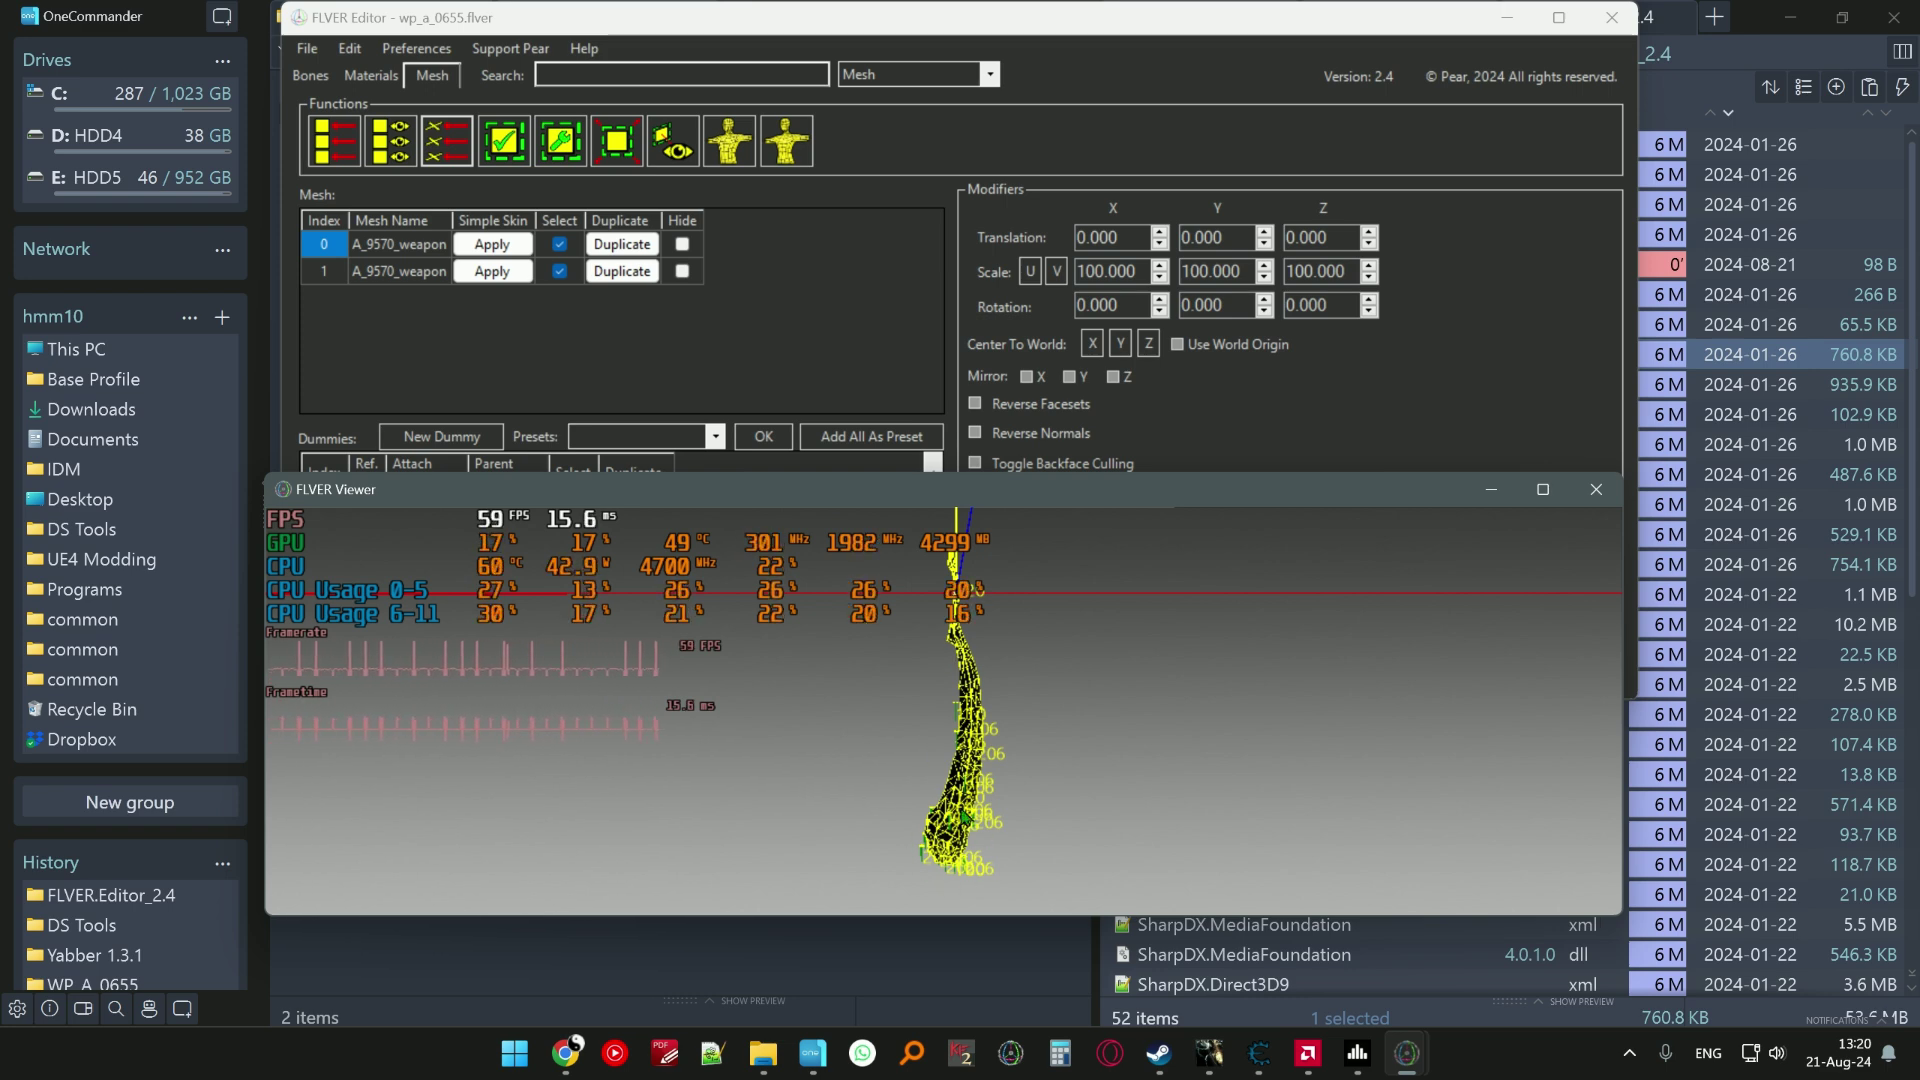
- Try an X scale of 125 on the selected meshes and dummies, and set the X scale back to 100
{"action": "left_click", "coordinate": [1027, 25]}
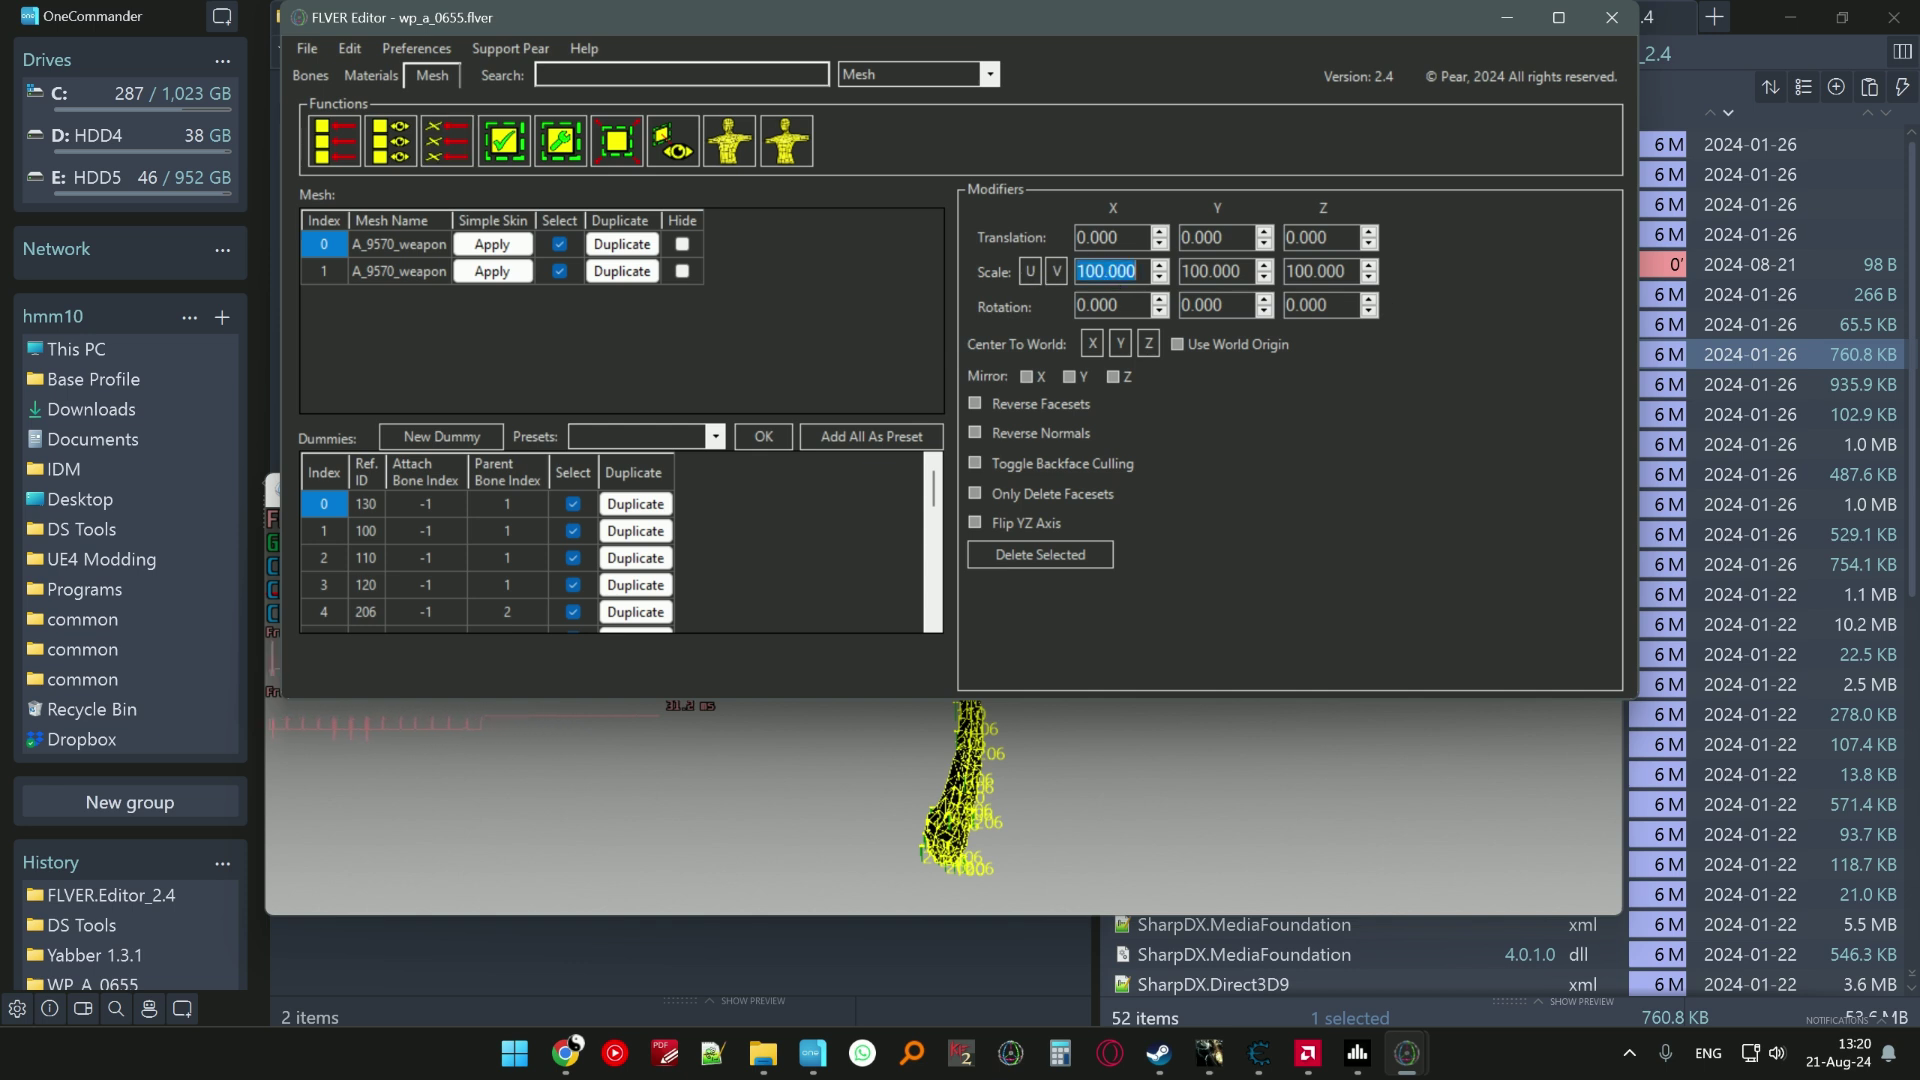
{"action": "key", "text": "Return"}
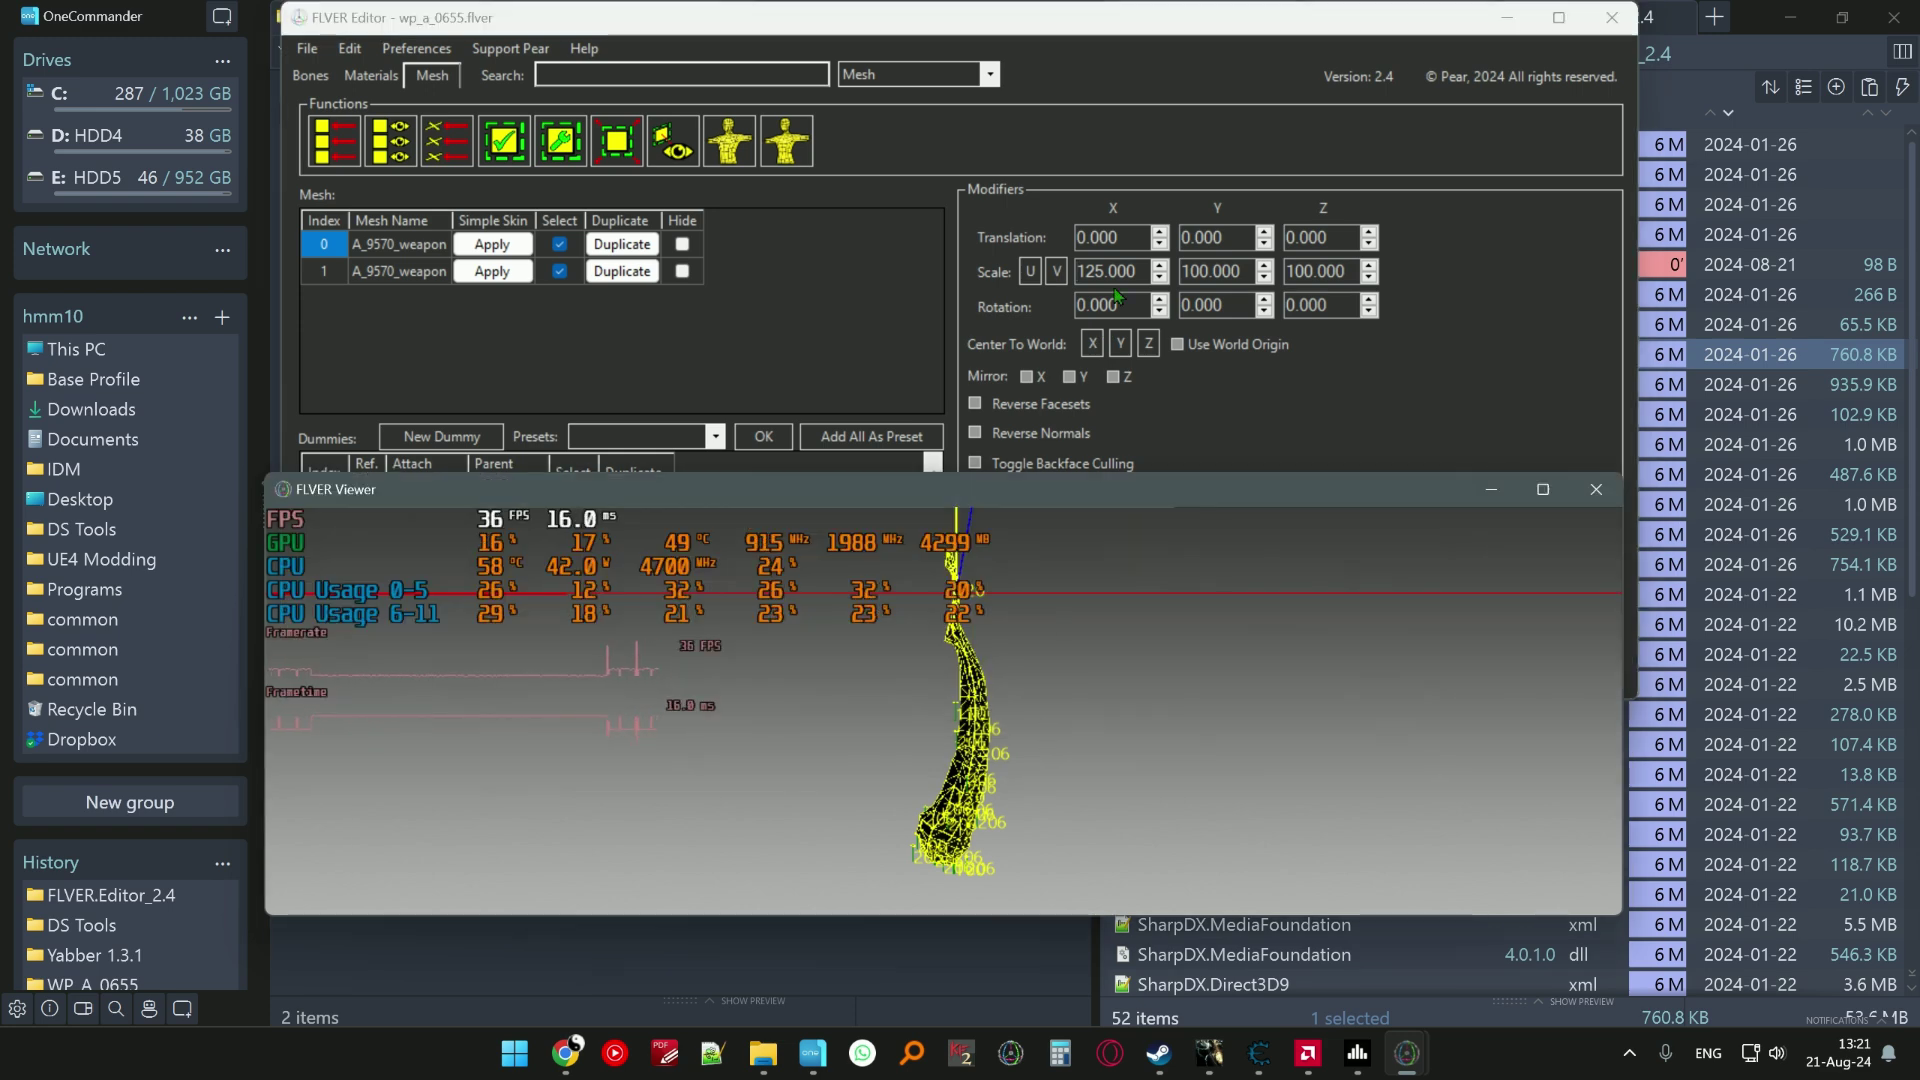
{"action": "double_click", "coordinate": [1115, 272]}
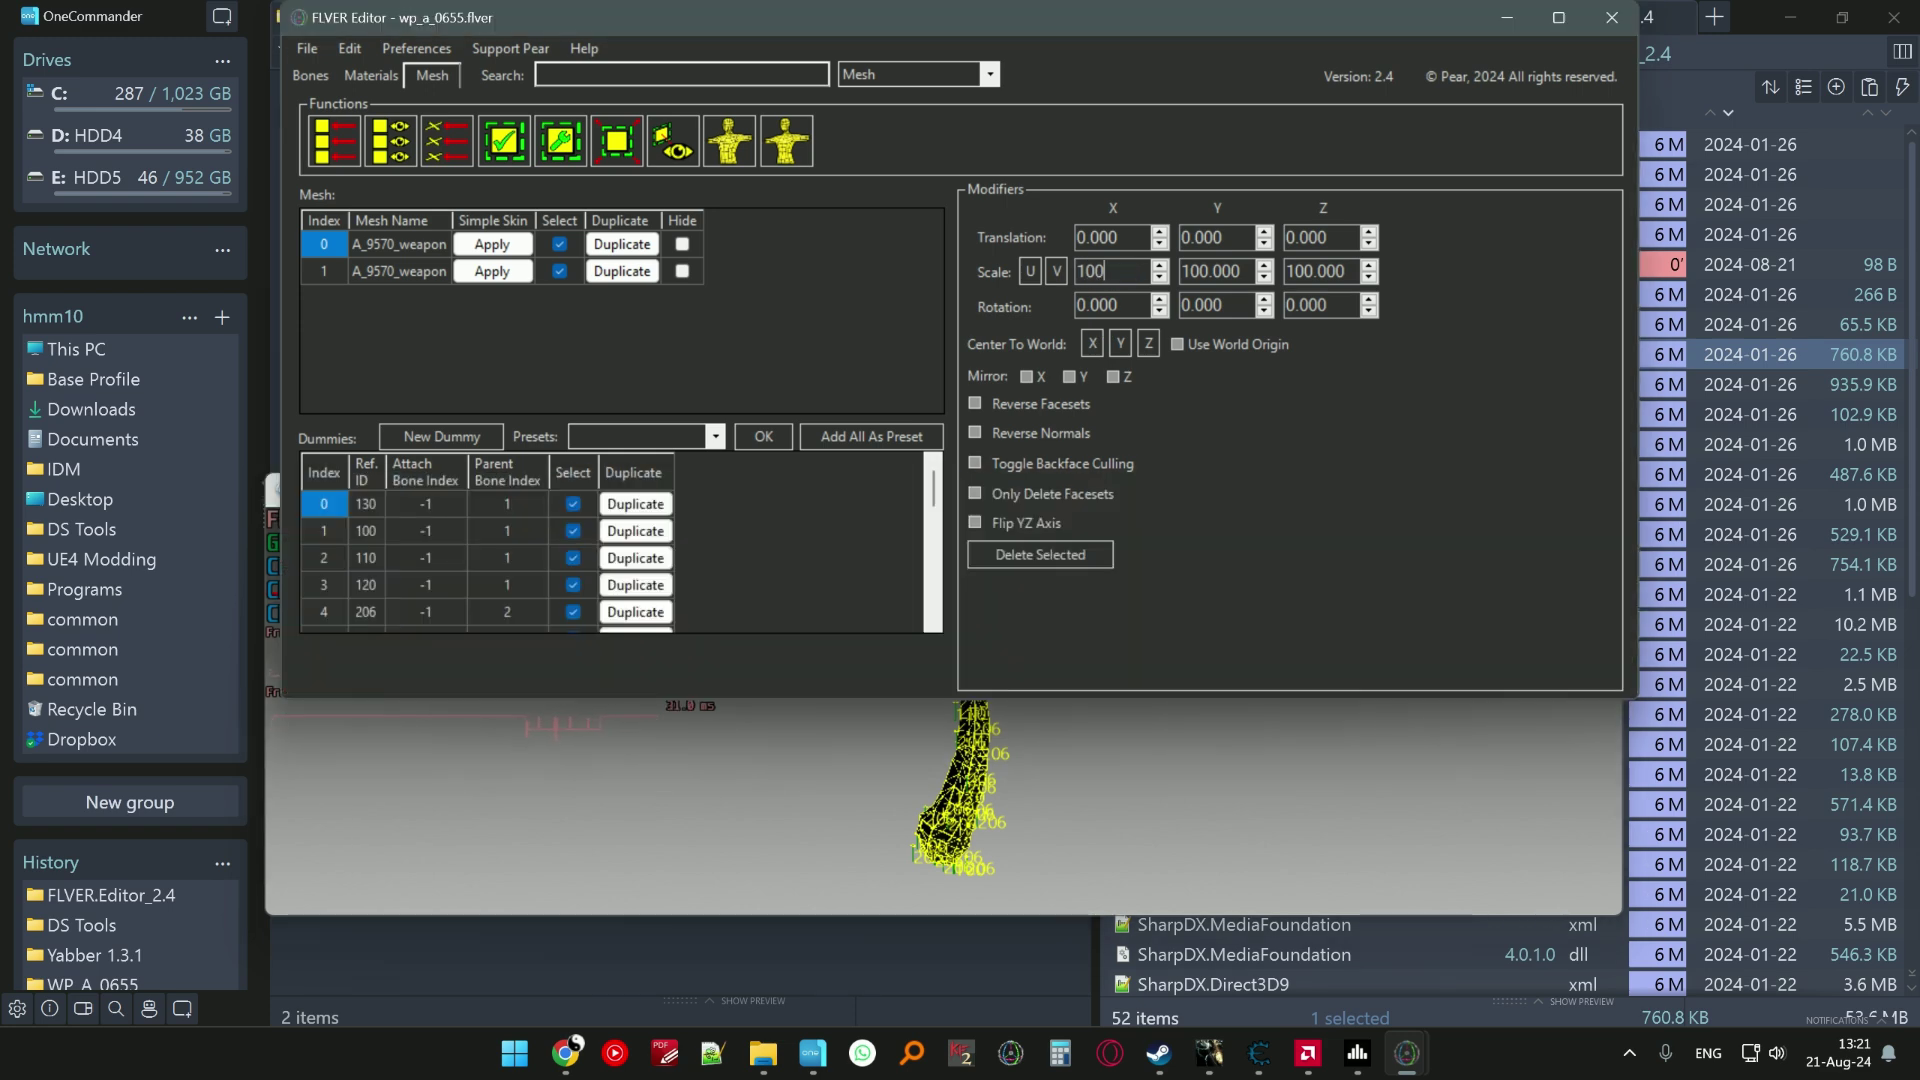
- Try a Y scale of 125 on the selected meshes and dummies and check the model in the viewer
{"action": "left_click", "coordinate": [1210, 272]}
{"action": "type", "text": "125"}
{"action": "key", "text": "Return"}
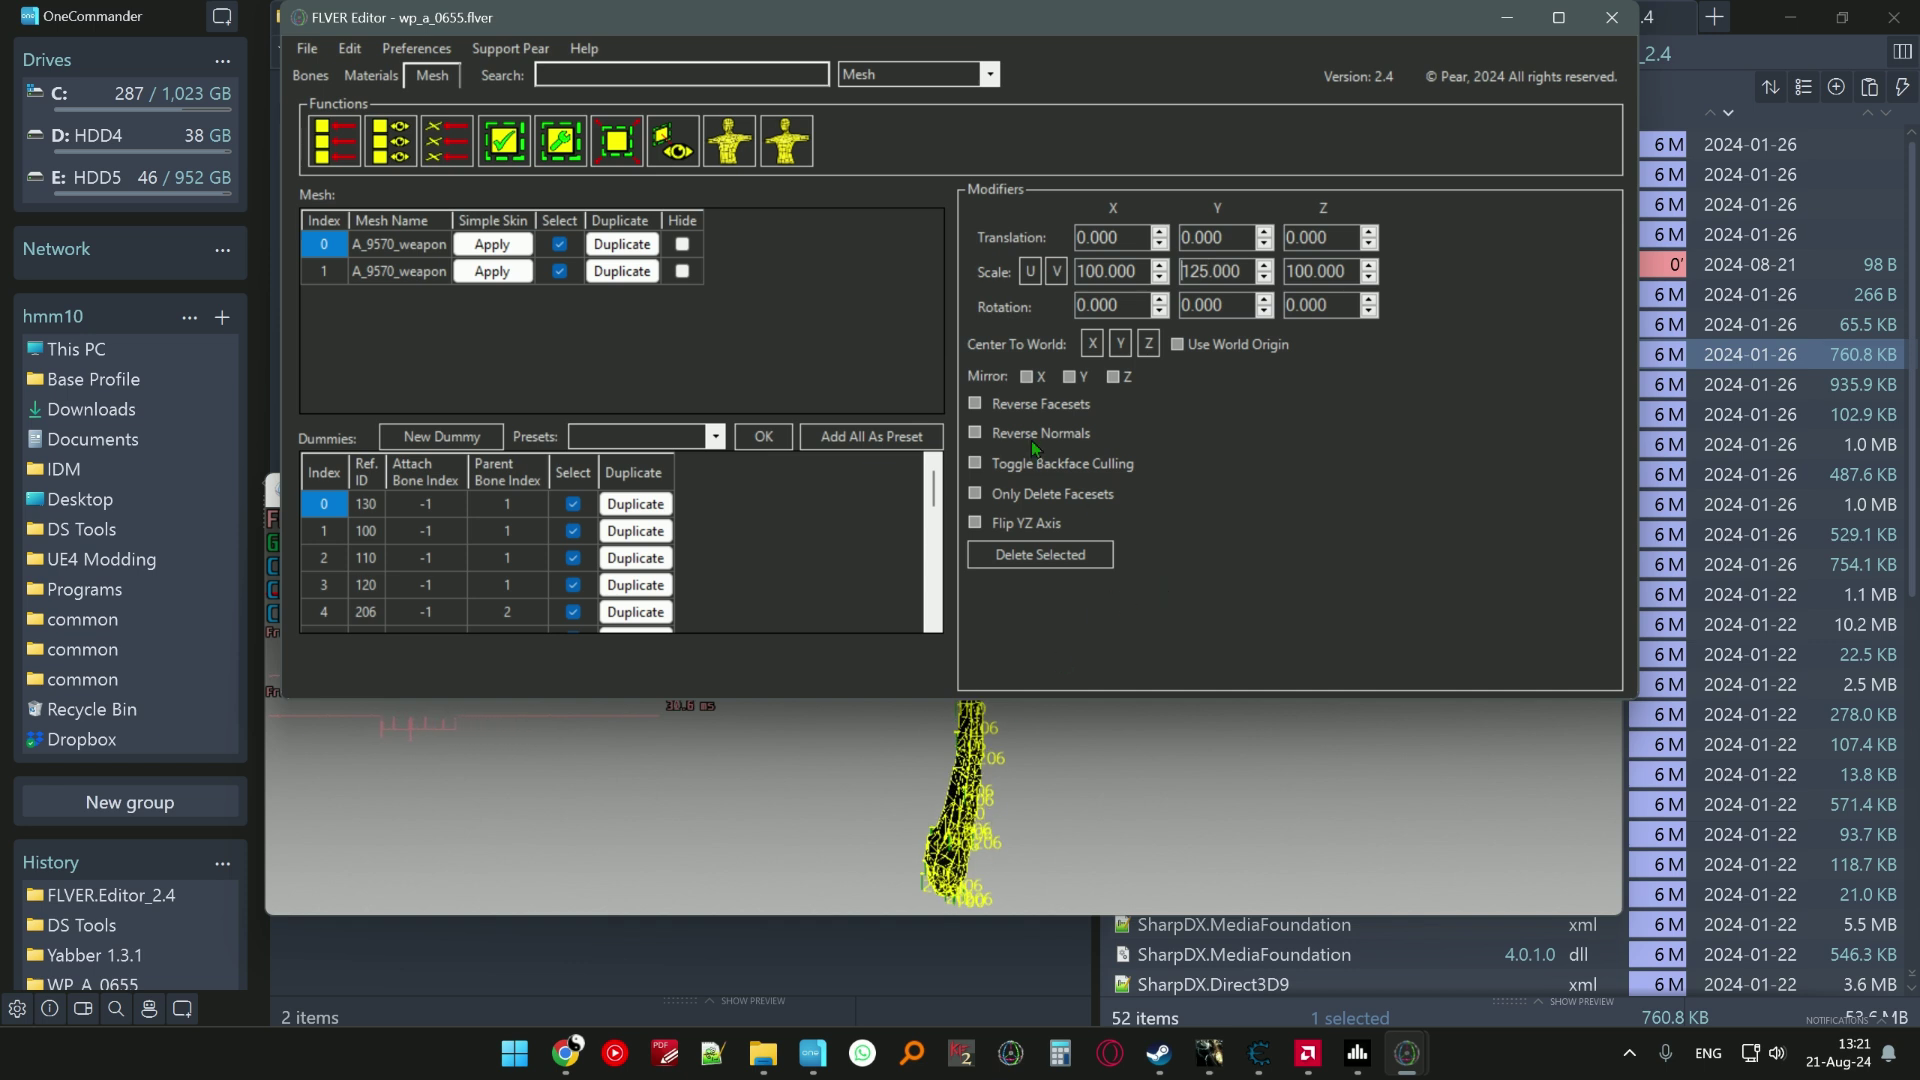
{"action": "left_click", "coordinate": [1075, 815]}
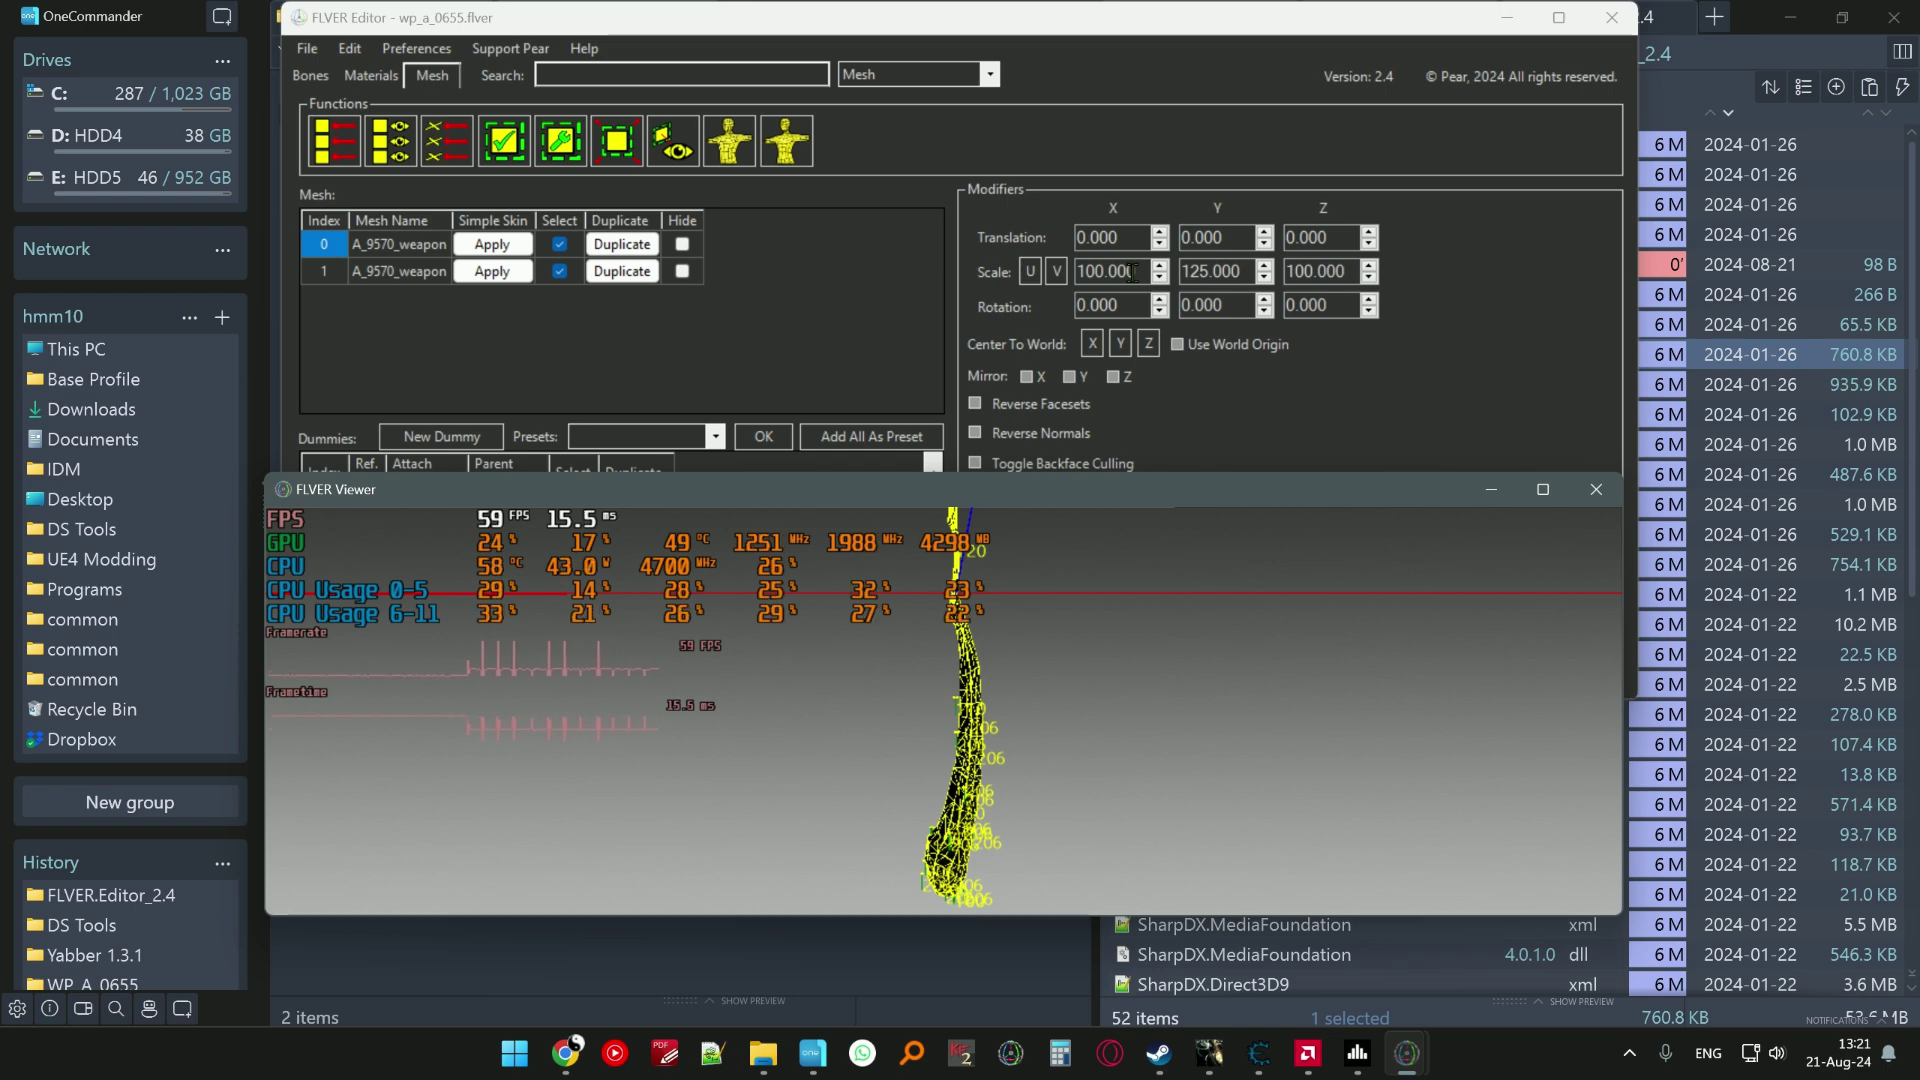
- Try a Y scale of 2000 on the selected meshes and dummies and check the stretched model in the viewer
{"action": "left_click", "coordinate": [1093, 165]}
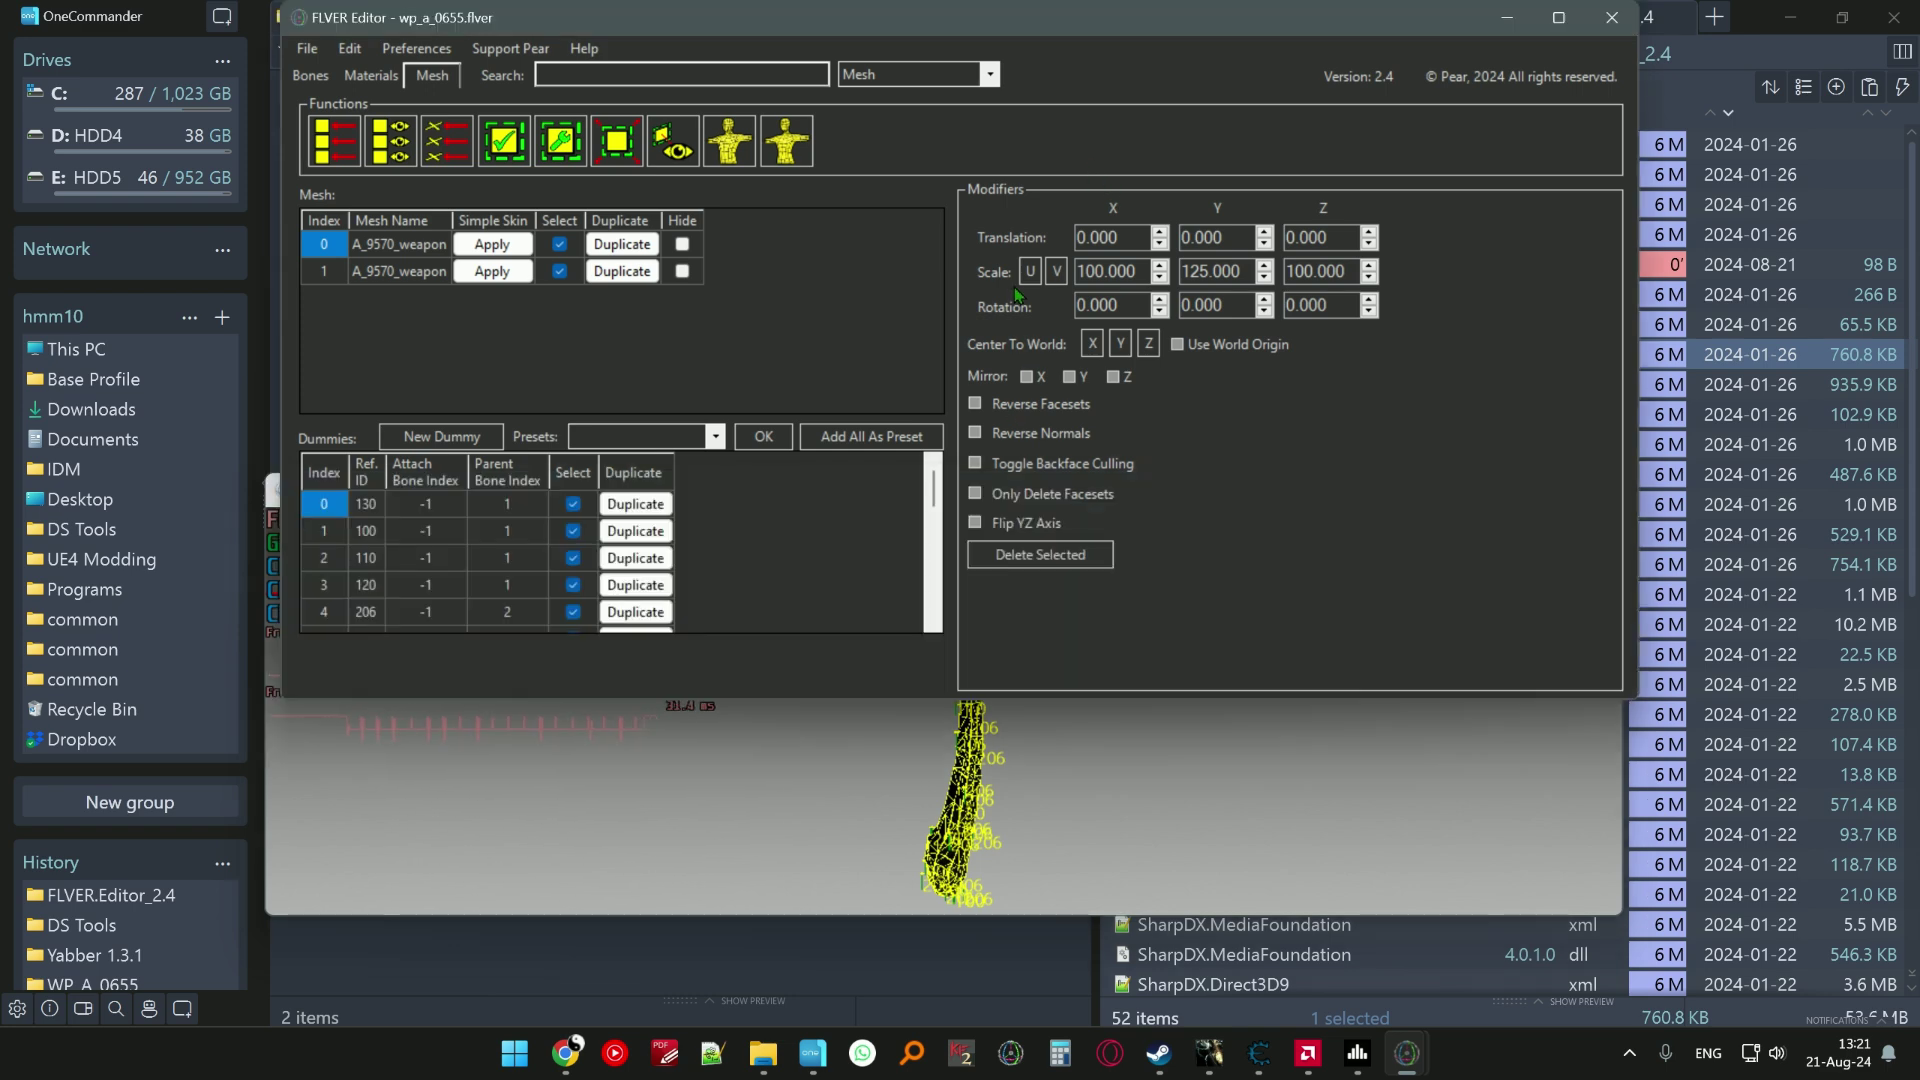
{"action": "left_click", "coordinate": [1022, 755]}
{"action": "double_click", "coordinate": [1230, 272]}
{"action": "type", "text": "2000"}
{"action": "key", "text": "Return"}
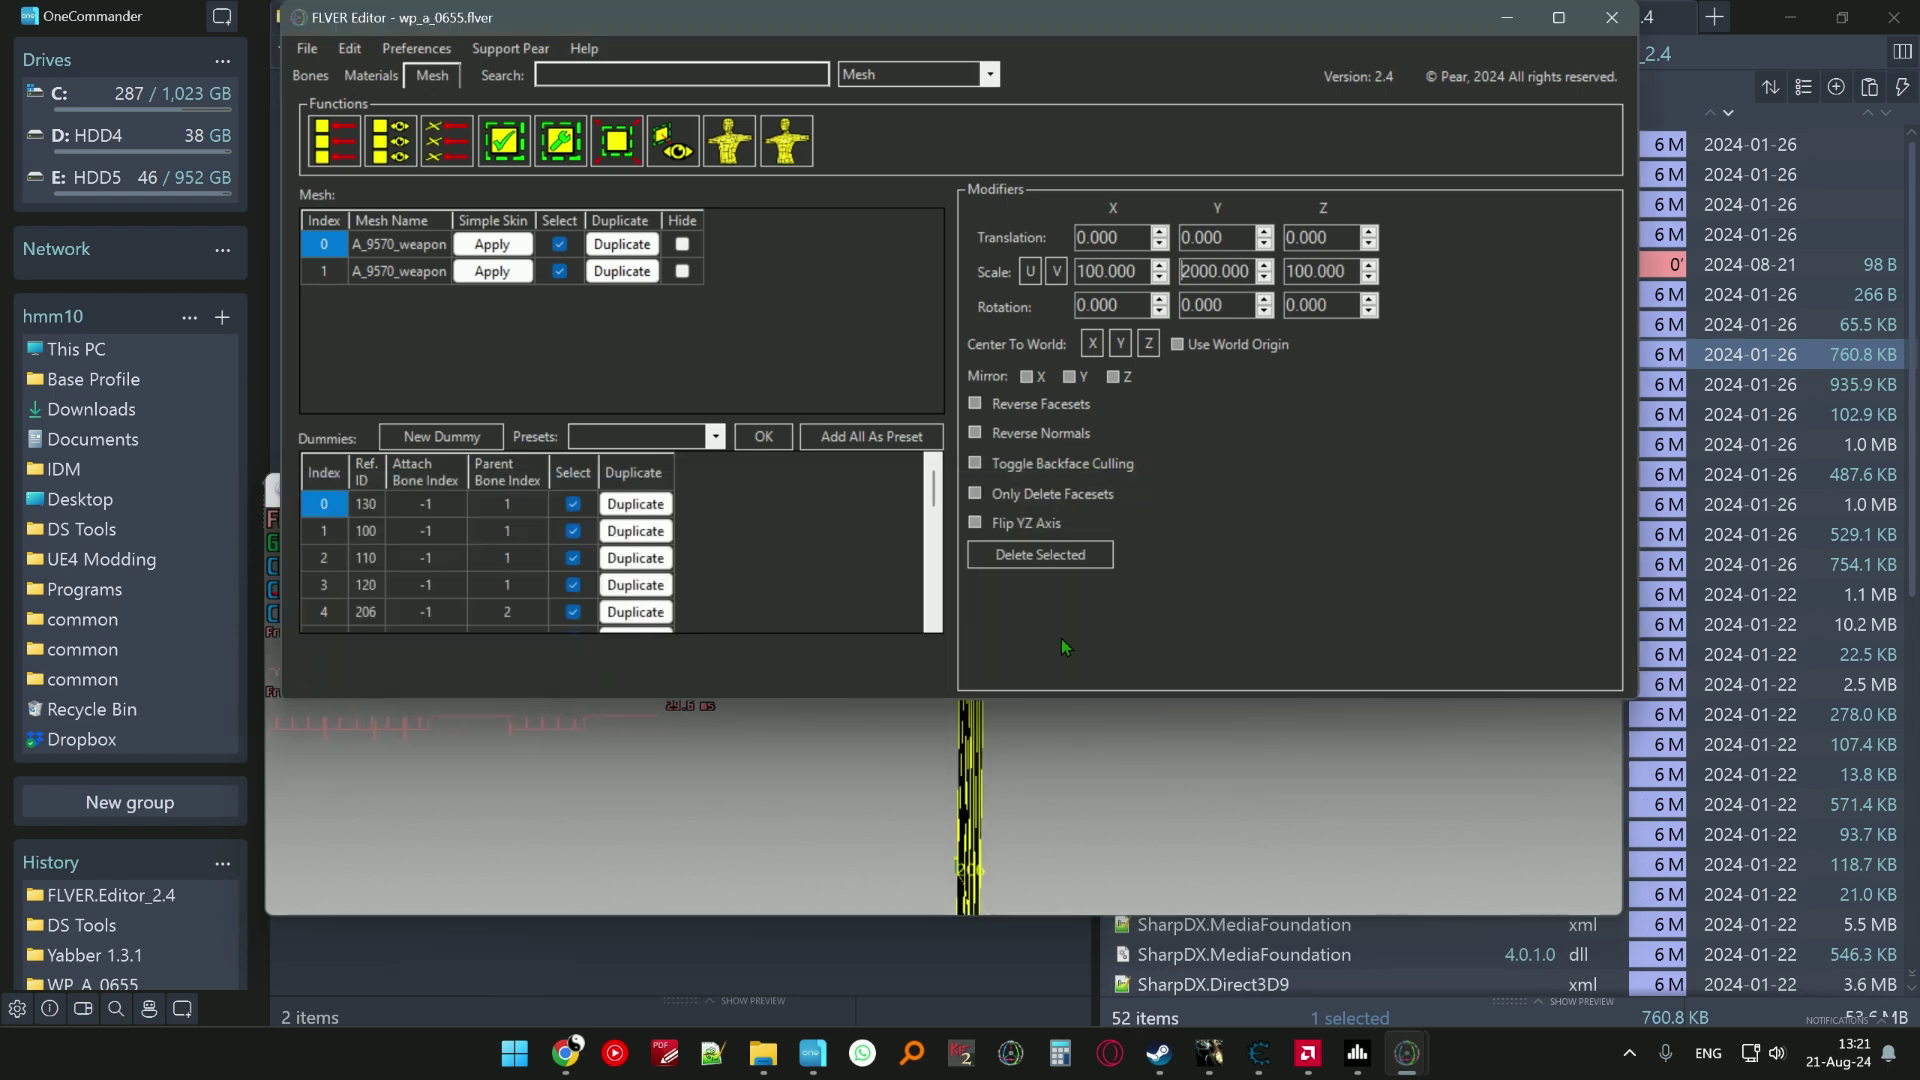
{"action": "left_click", "coordinate": [1040, 750]}
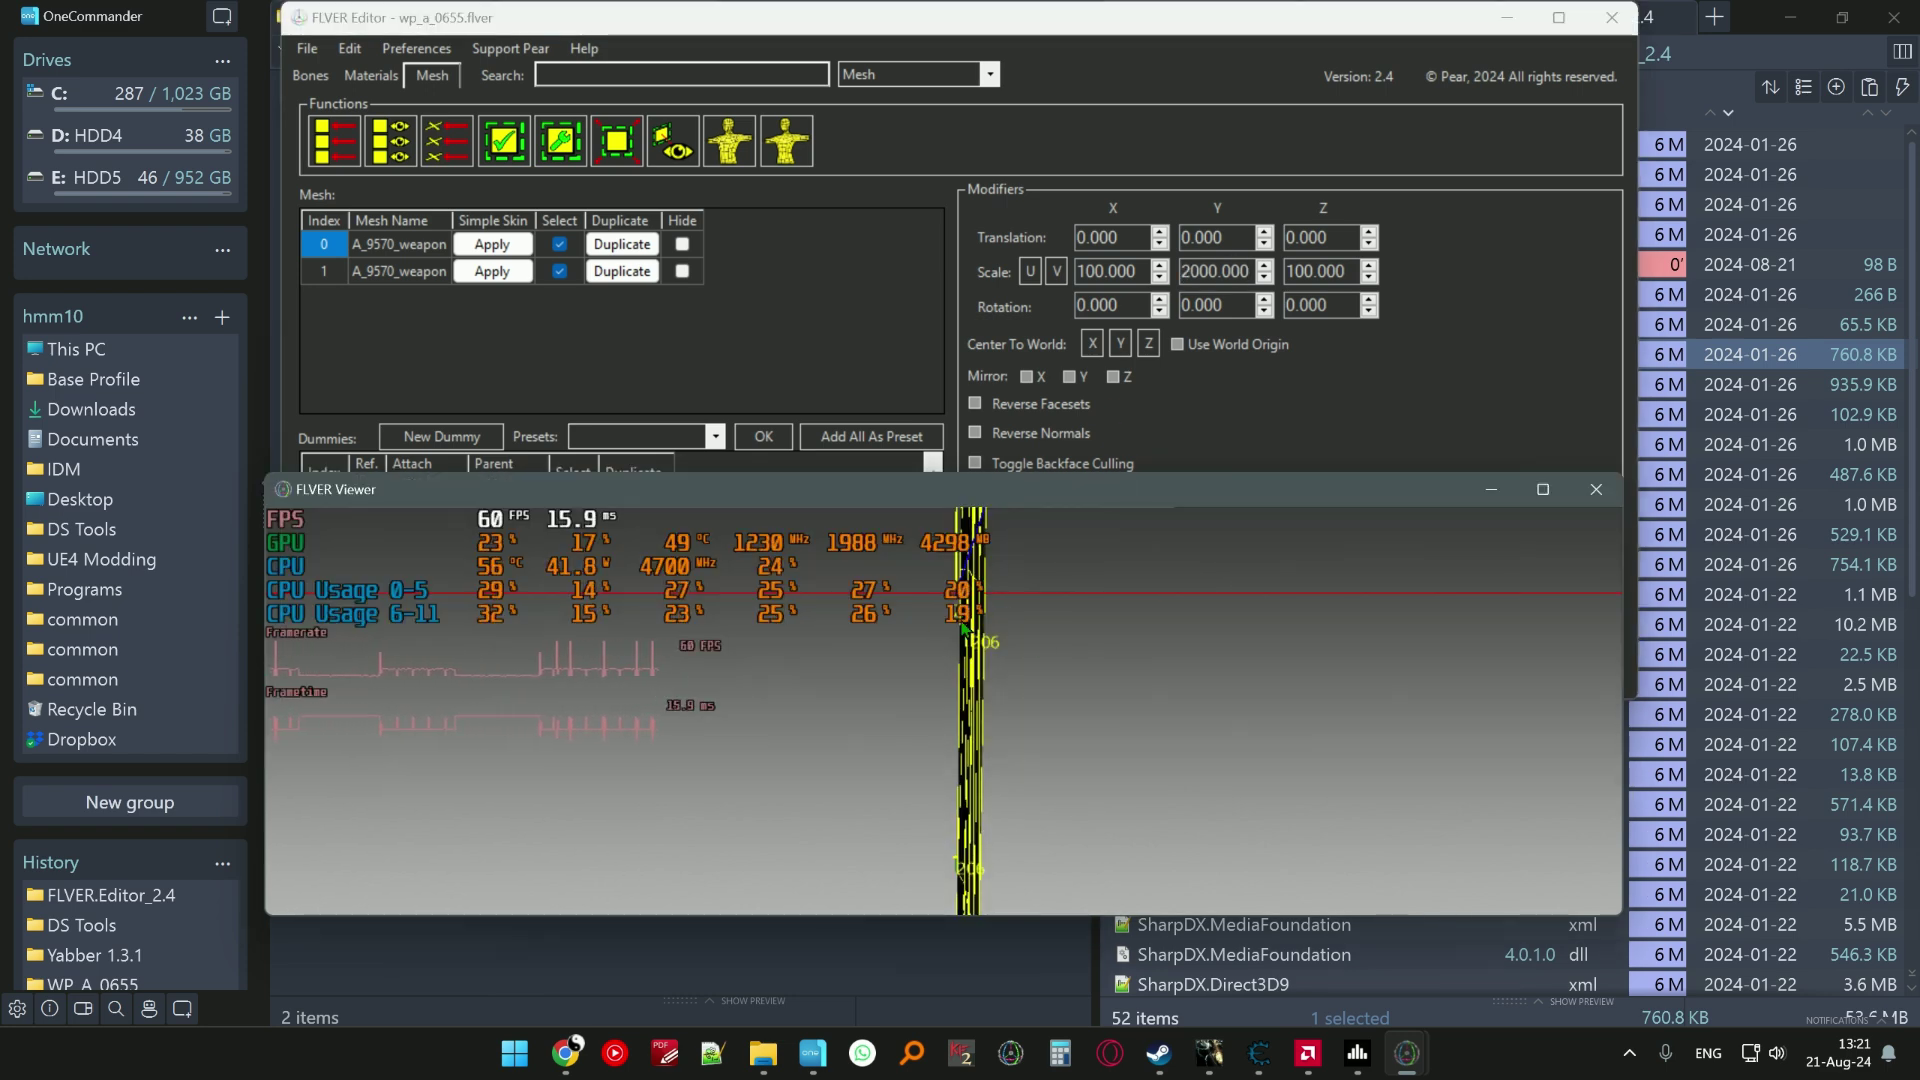
- Change the Y scale of the selected meshes and dummies to 200 and inspect the weapon in the viewer
{"action": "left_click", "coordinate": [1217, 270]}
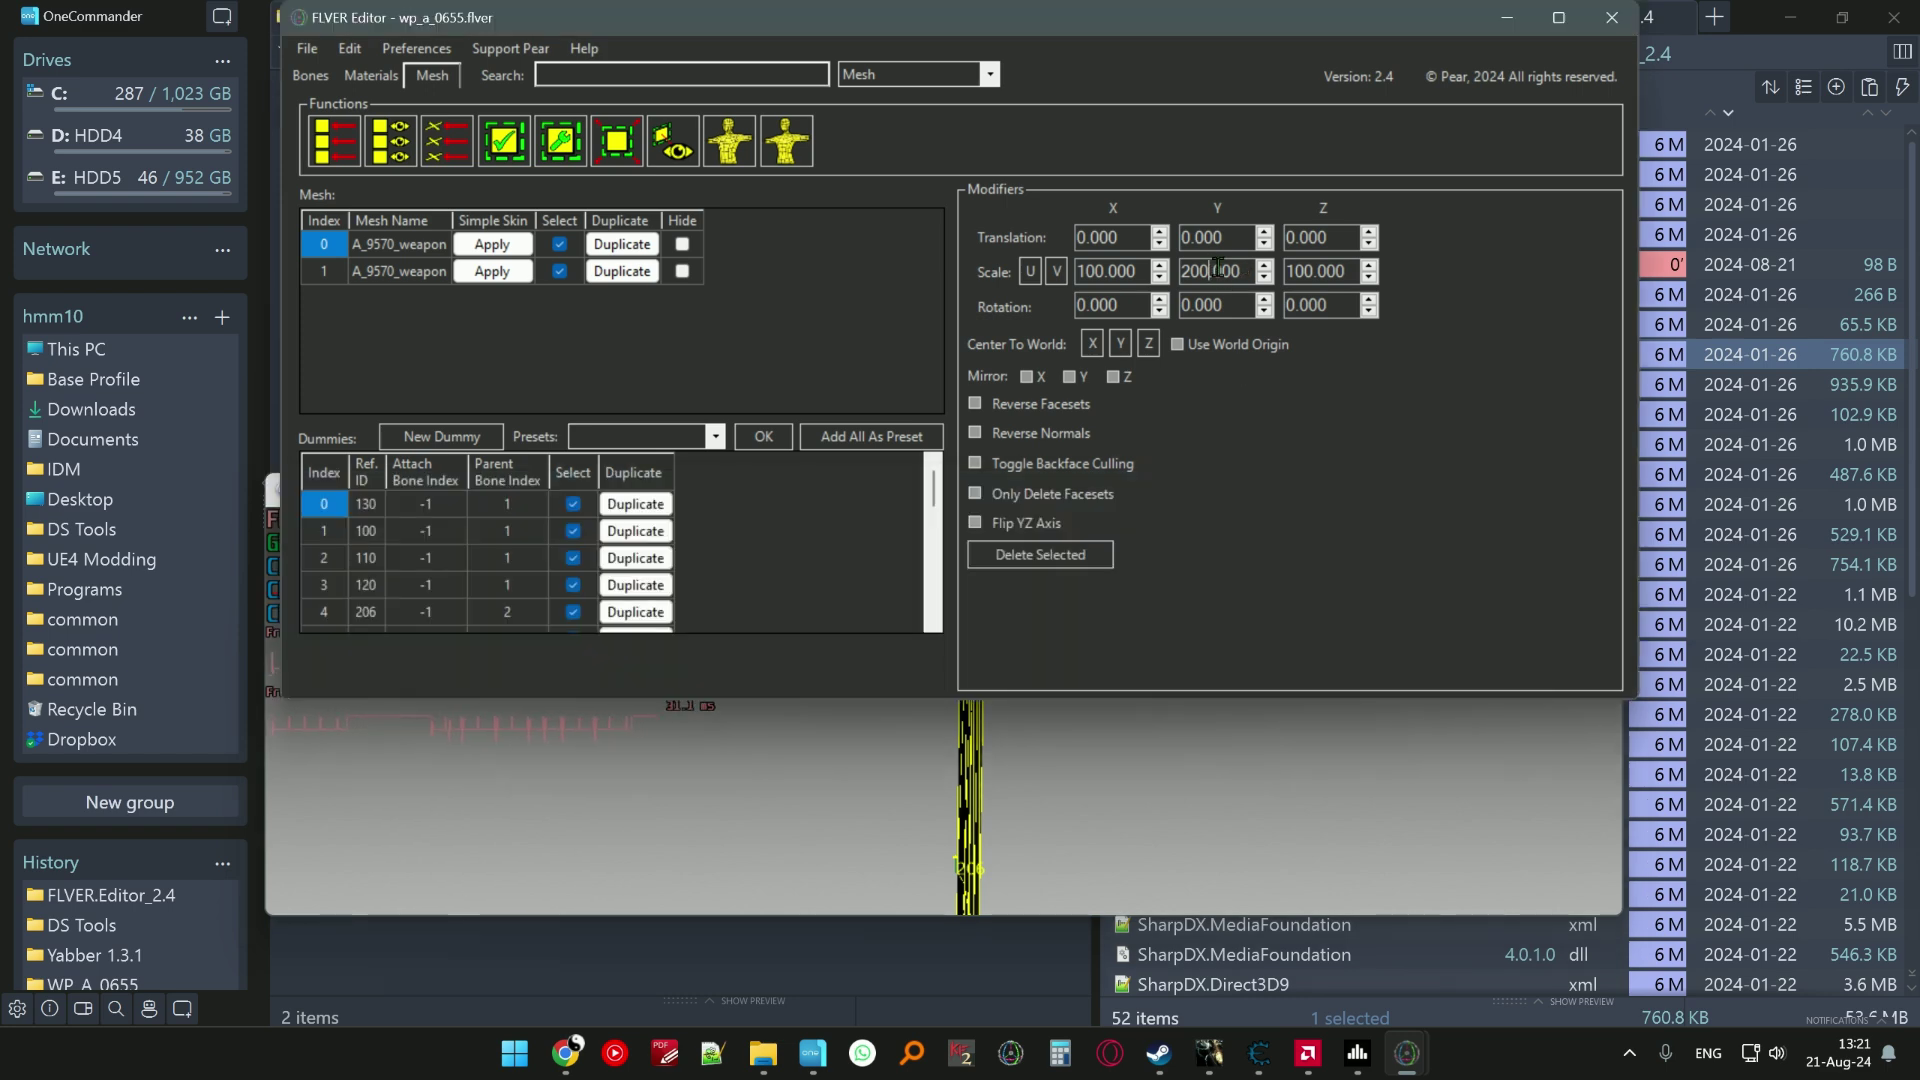
{"action": "key", "text": "Return"}
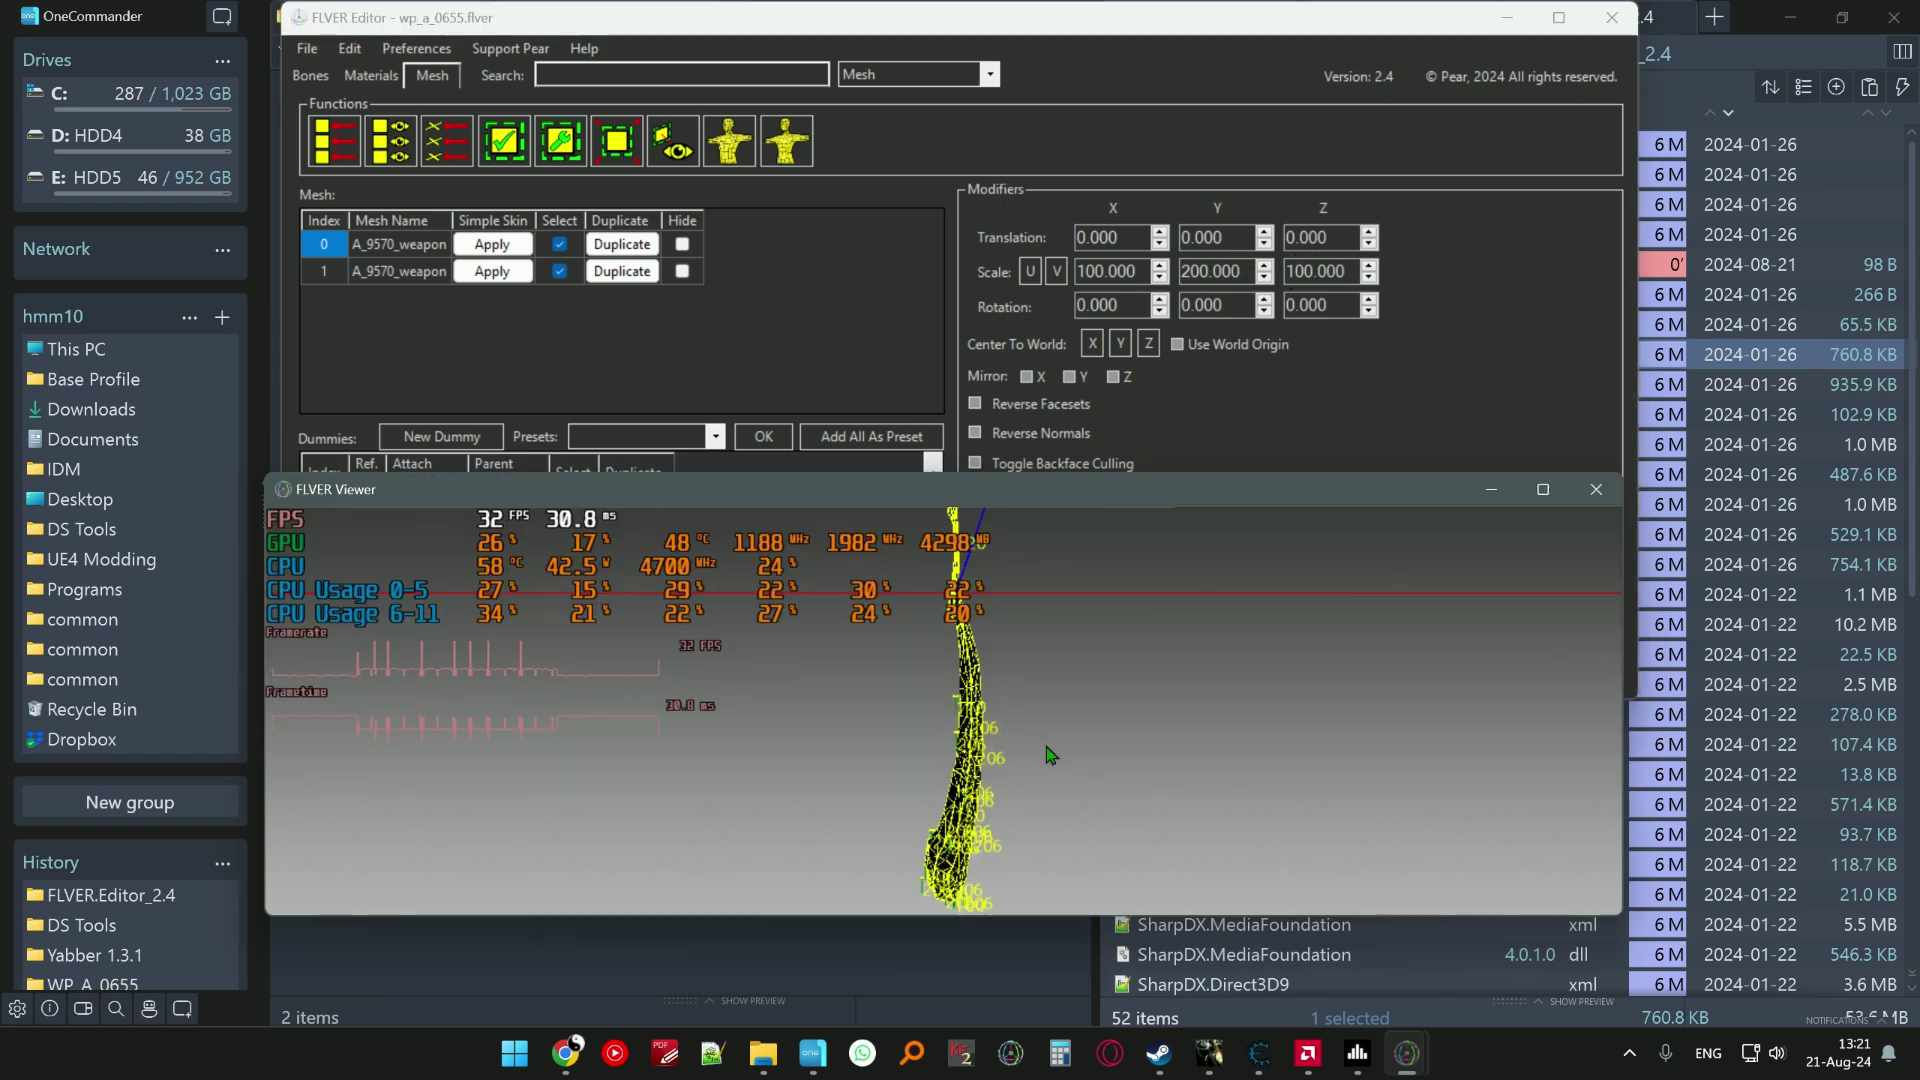
{"action": "middle_click_drag", "start_coordinate": [1006, 602], "coordinate": [1028, 658]}
{"action": "left_click_drag", "start_coordinate": [1030, 666], "coordinate": [940, 672]}
{"action": "key", "text": "F10"}
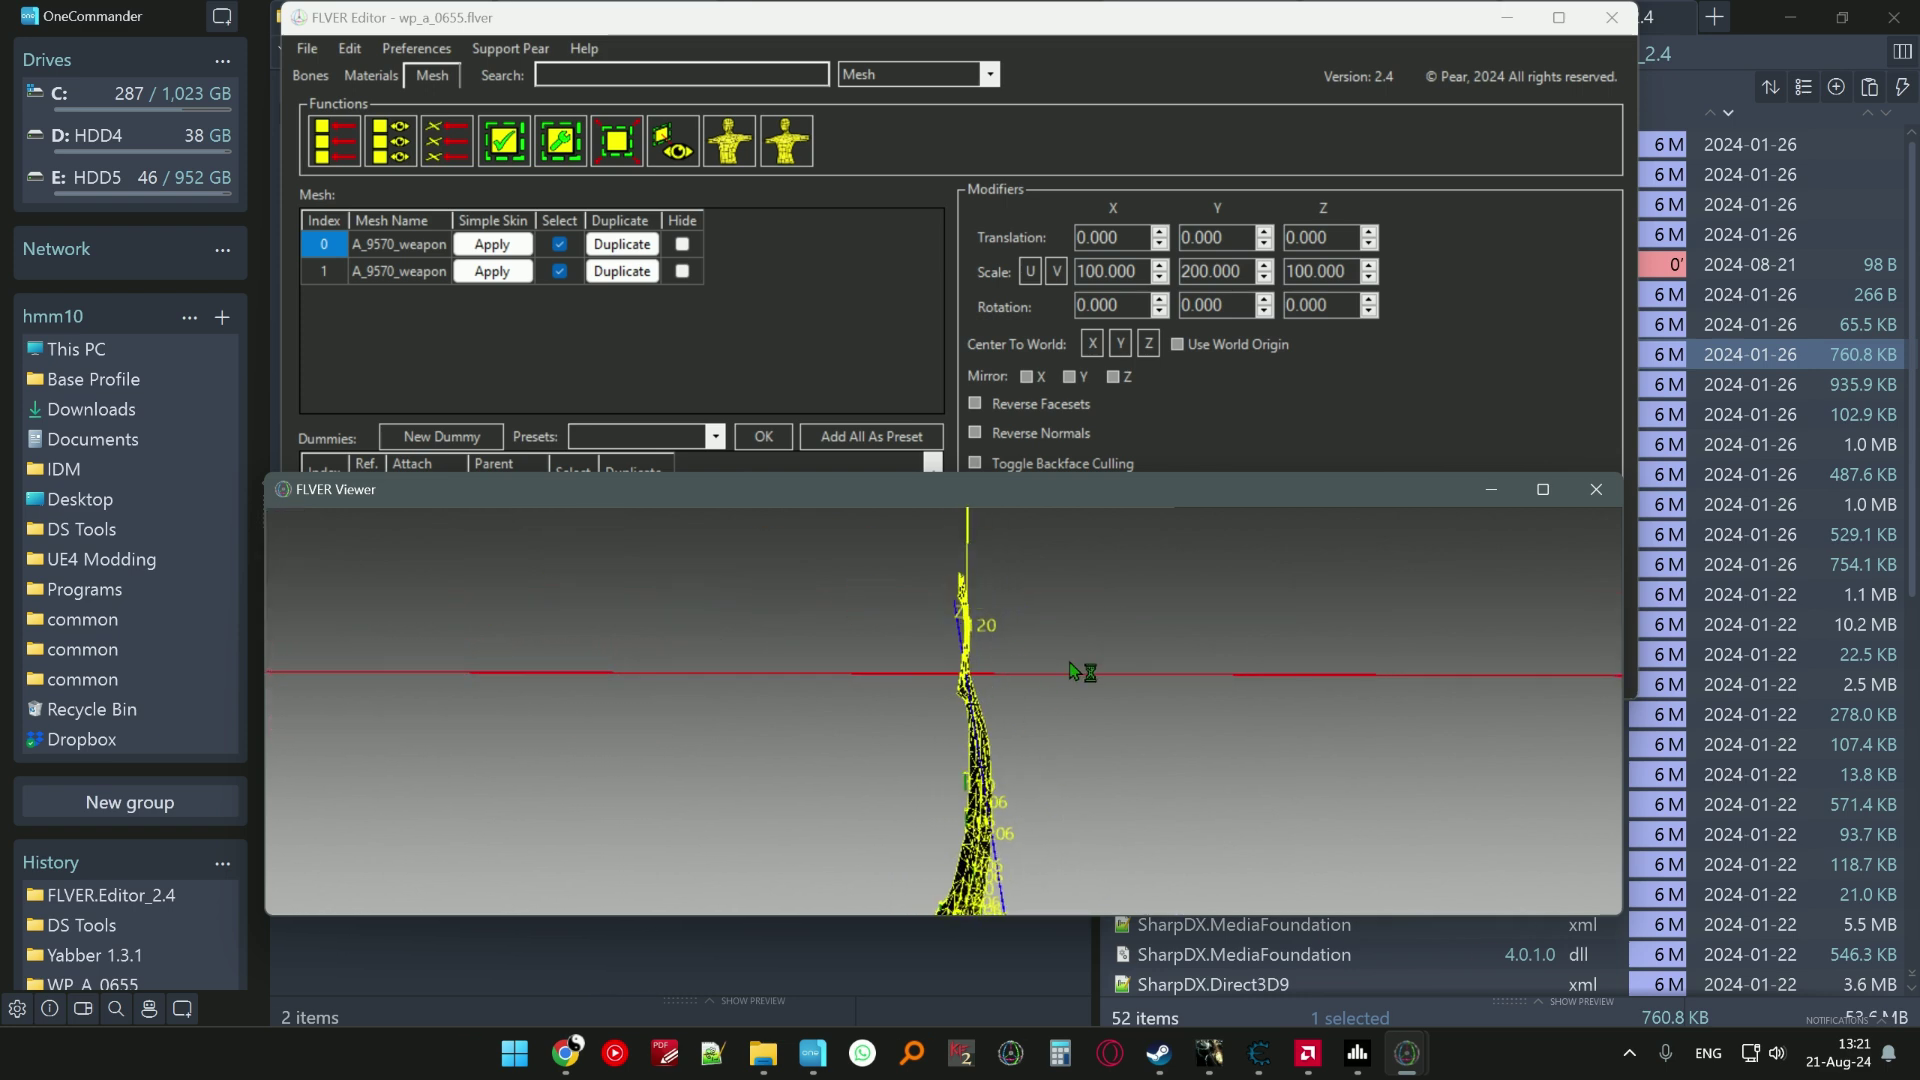
{"action": "mouse_move", "coordinate": [997, 660]}
{"action": "left_mouse_down"}
{"action": "mouse_move", "coordinate": [969, 640]}
{"action": "mouse_move", "coordinate": [977, 690]}
{"action": "left_mouse_up"}
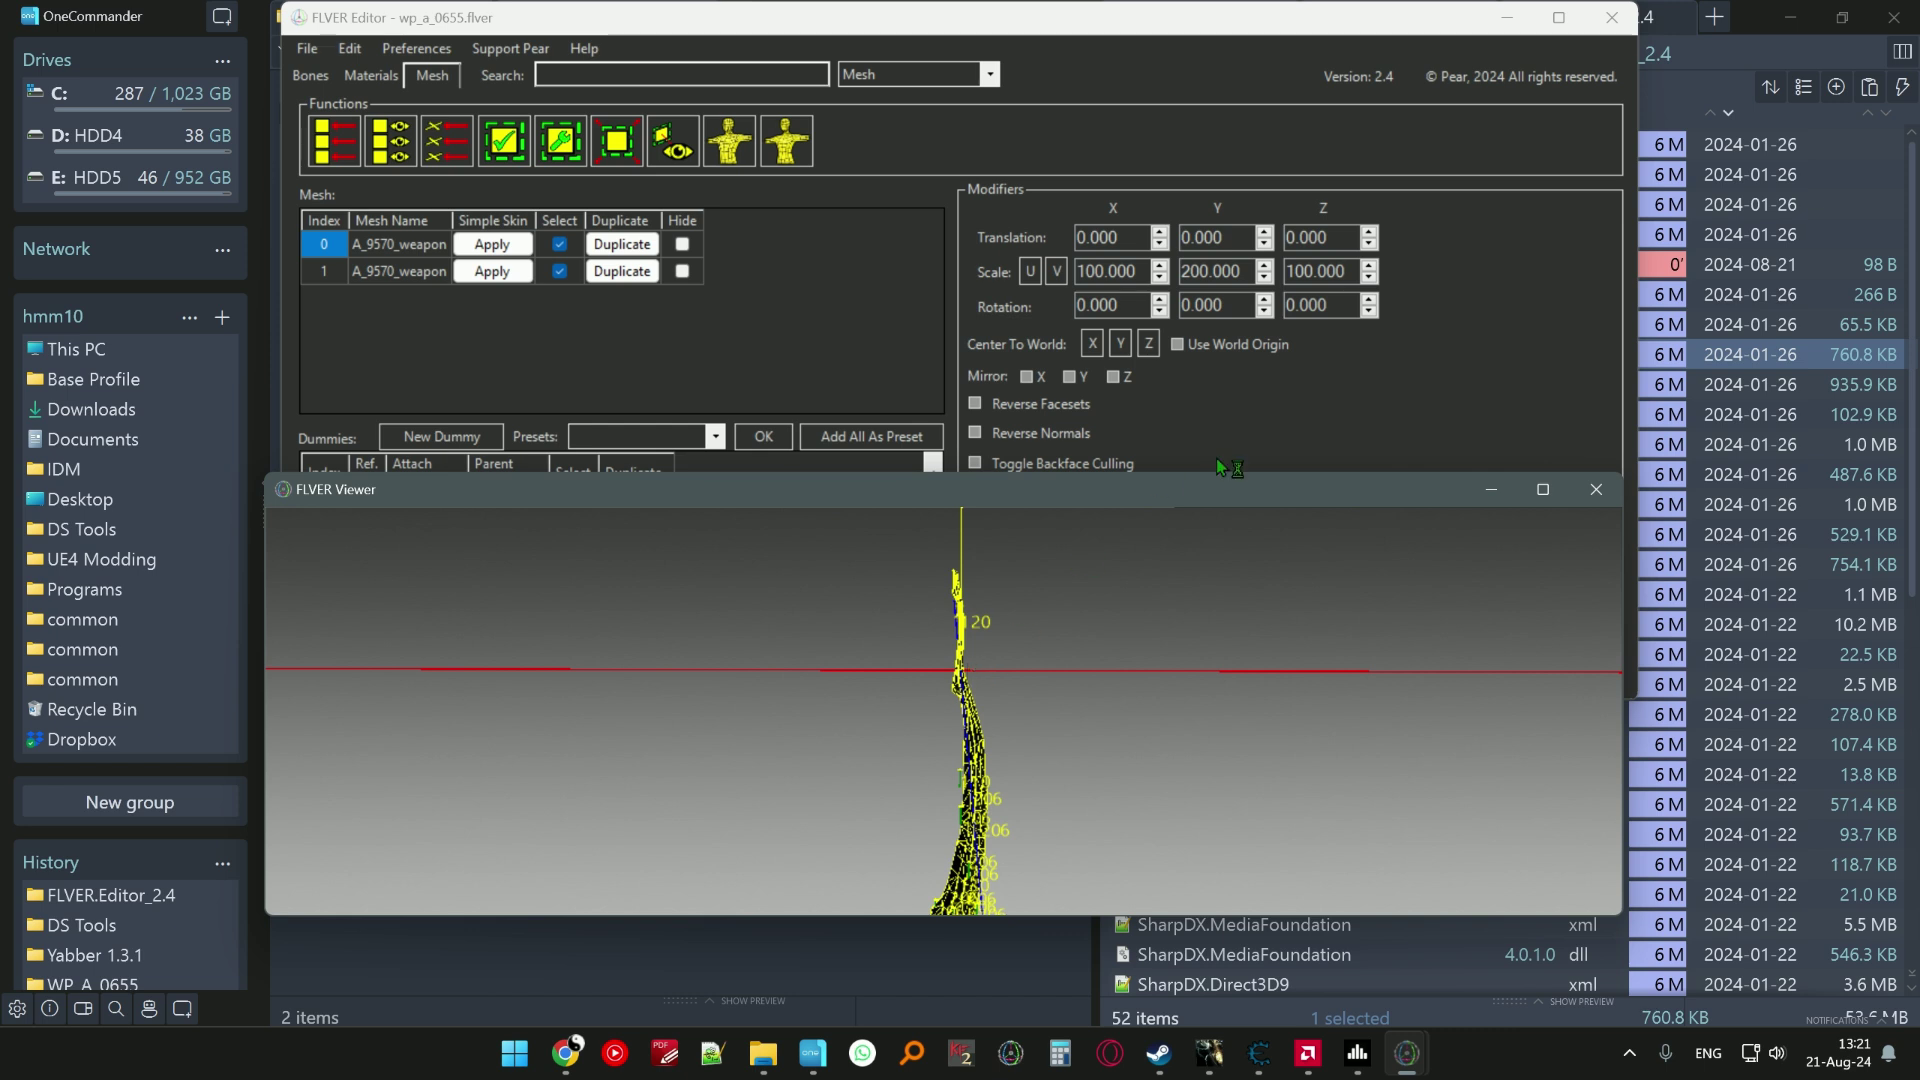
- Set the Y scale of the selected meshes and dummies to 125
{"action": "double_click", "coordinate": [1213, 271]}
{"action": "key", "text": "Return"}
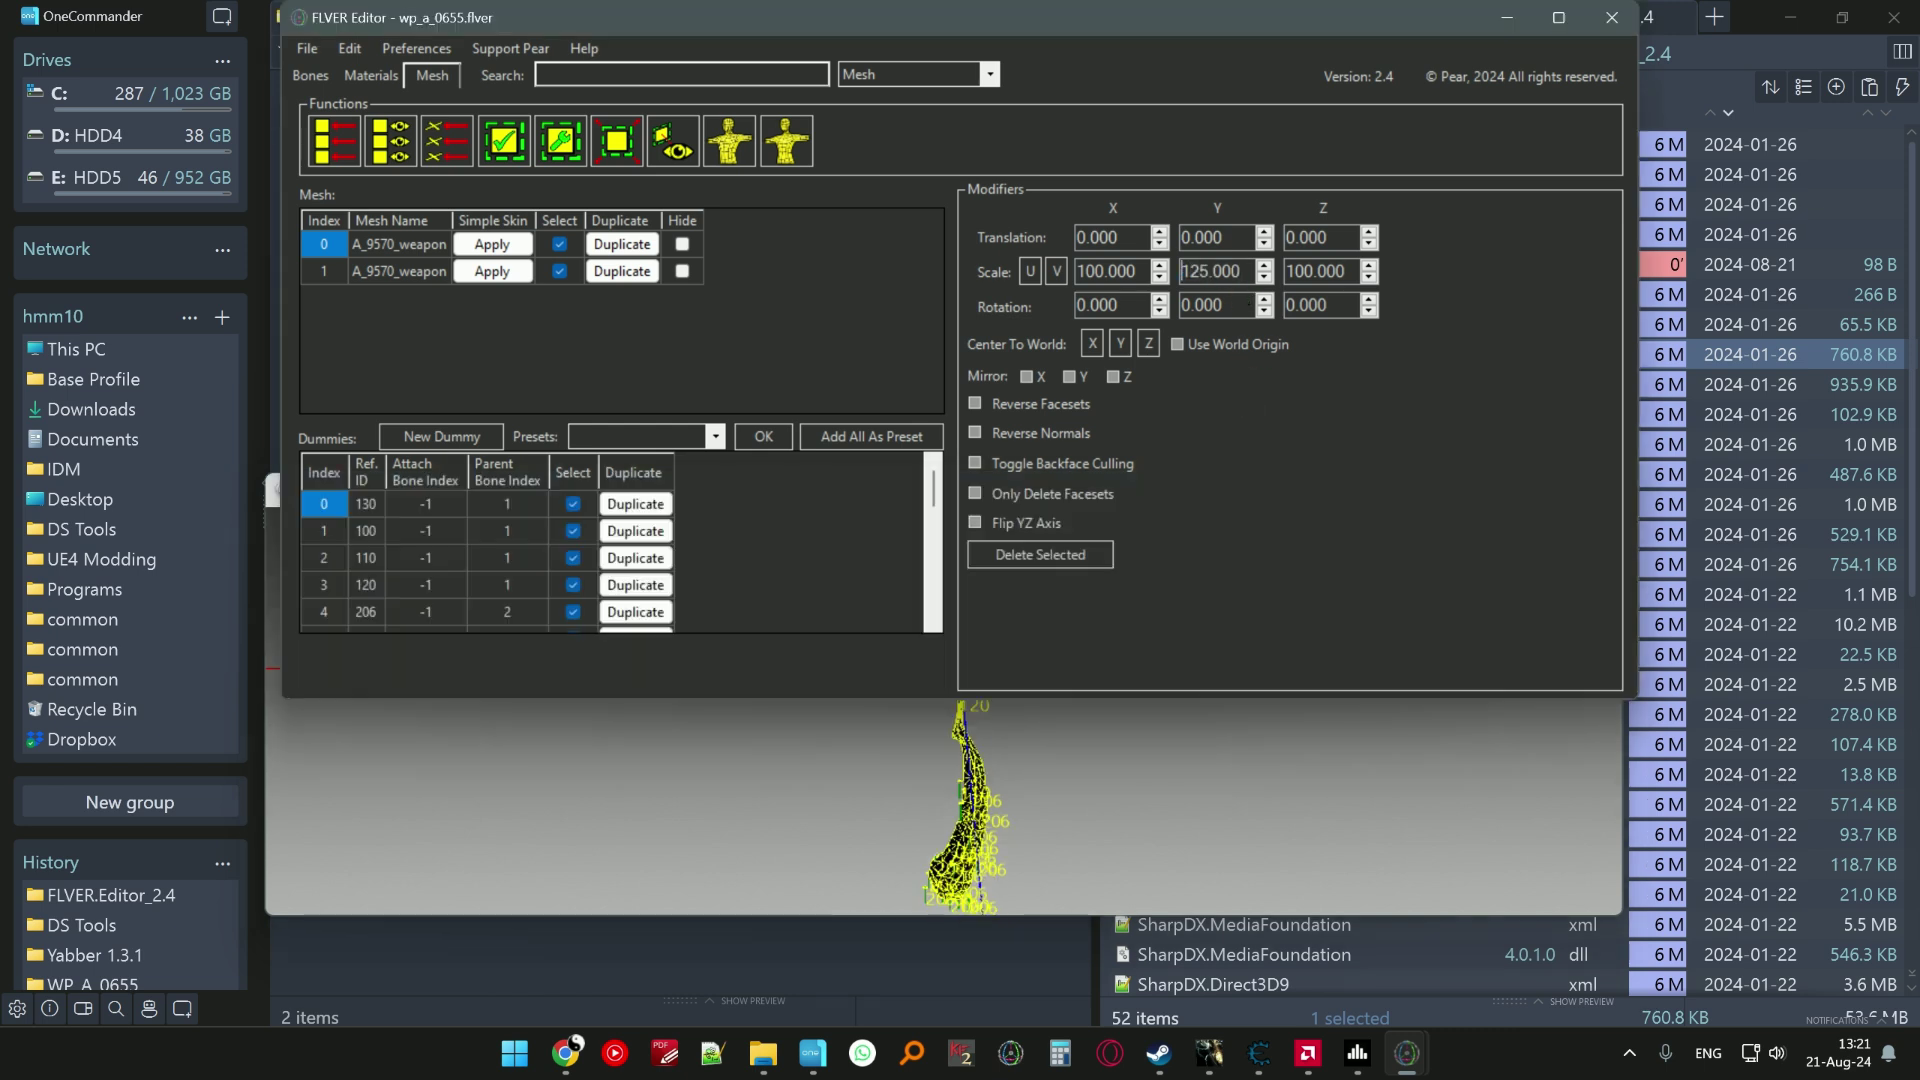
- Examine the weapon's grip in the viewer and try a Y translation of -20 on the selected meshes and dummies
{"action": "left_click", "coordinate": [1120, 757]}
{"action": "left_click_drag", "start_coordinate": [977, 692], "coordinate": [990, 661]}
{"action": "scroll", "coordinate": [990, 661], "scroll_direction": "up", "scroll_amount": 2}
{"action": "left_click_drag", "start_coordinate": [1023, 564], "coordinate": [1036, 636]}
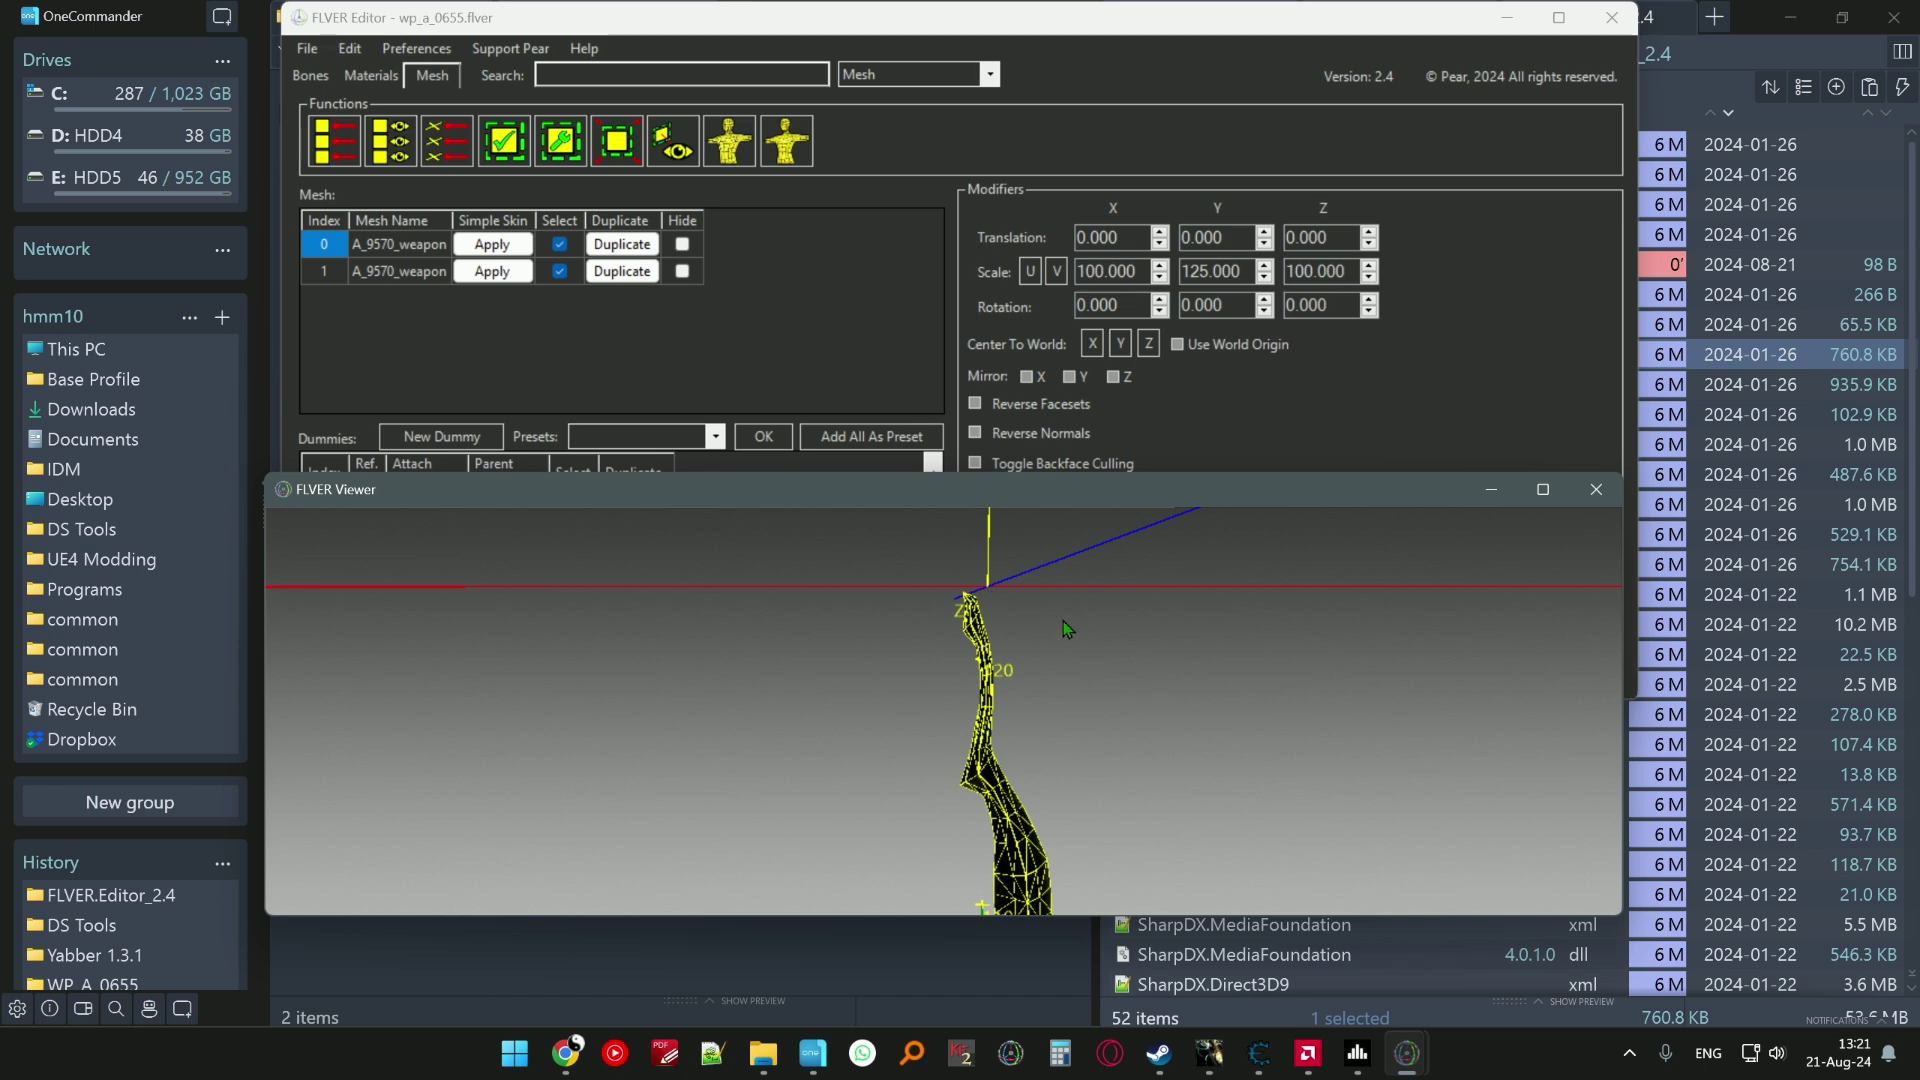
{"action": "left_click_drag", "start_coordinate": [1064, 628], "coordinate": [1035, 630]}
{"action": "left_click", "coordinate": [1228, 237]}
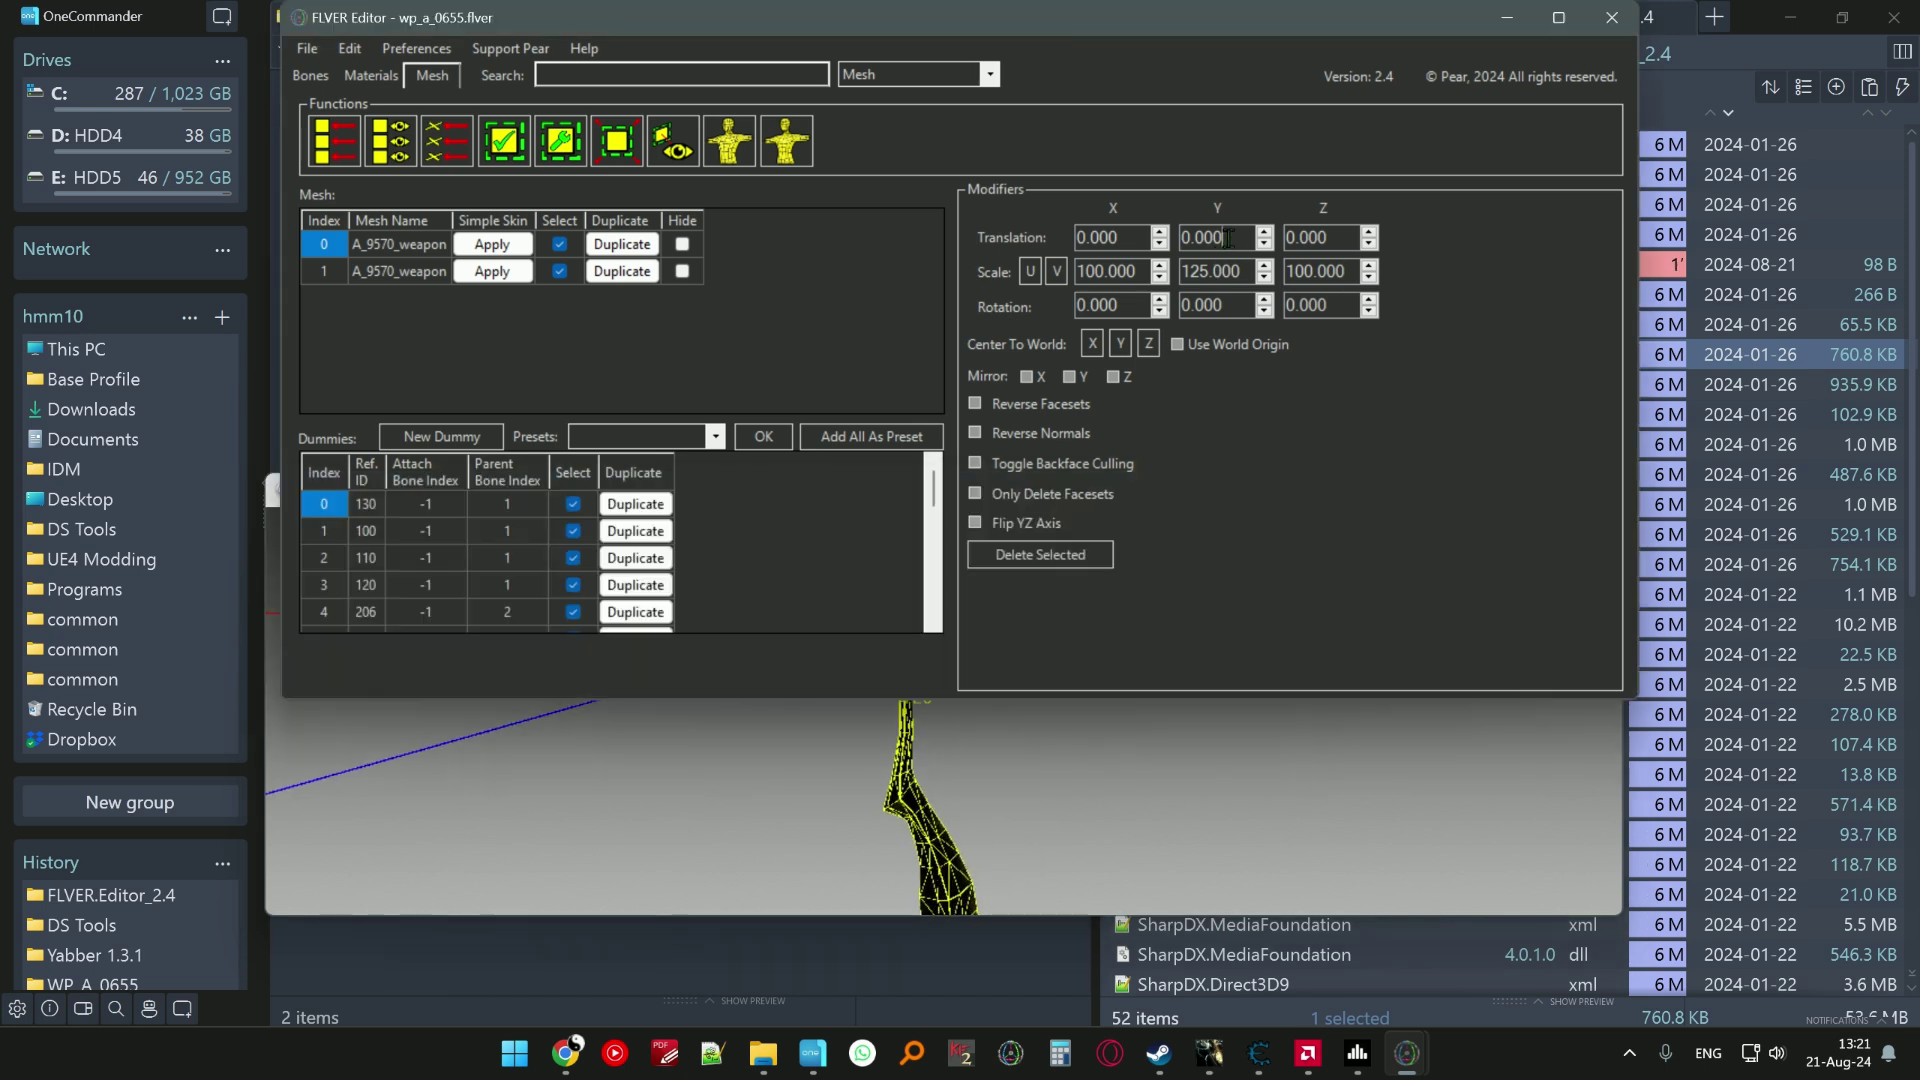
{"action": "type", "text": "-20"}
{"action": "key", "text": "Return"}
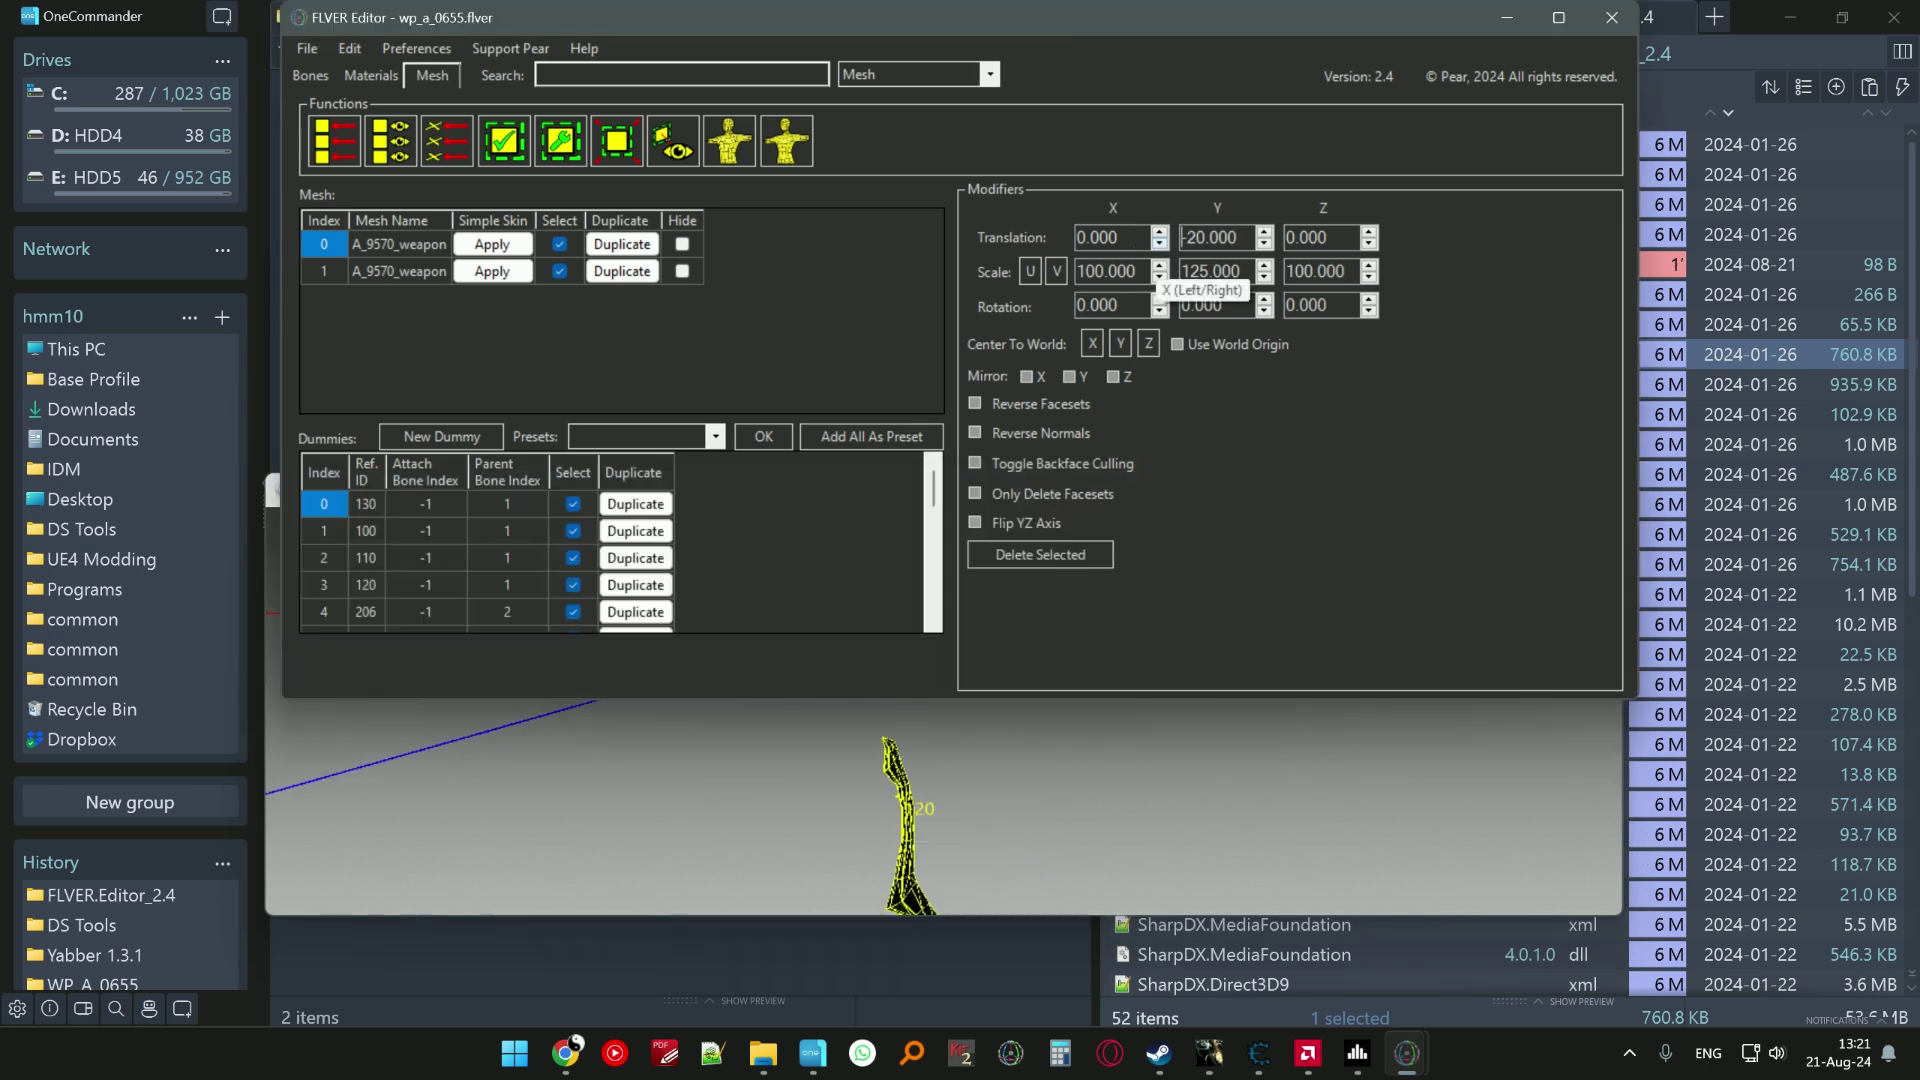
{"action": "left_click", "coordinate": [1064, 703]}
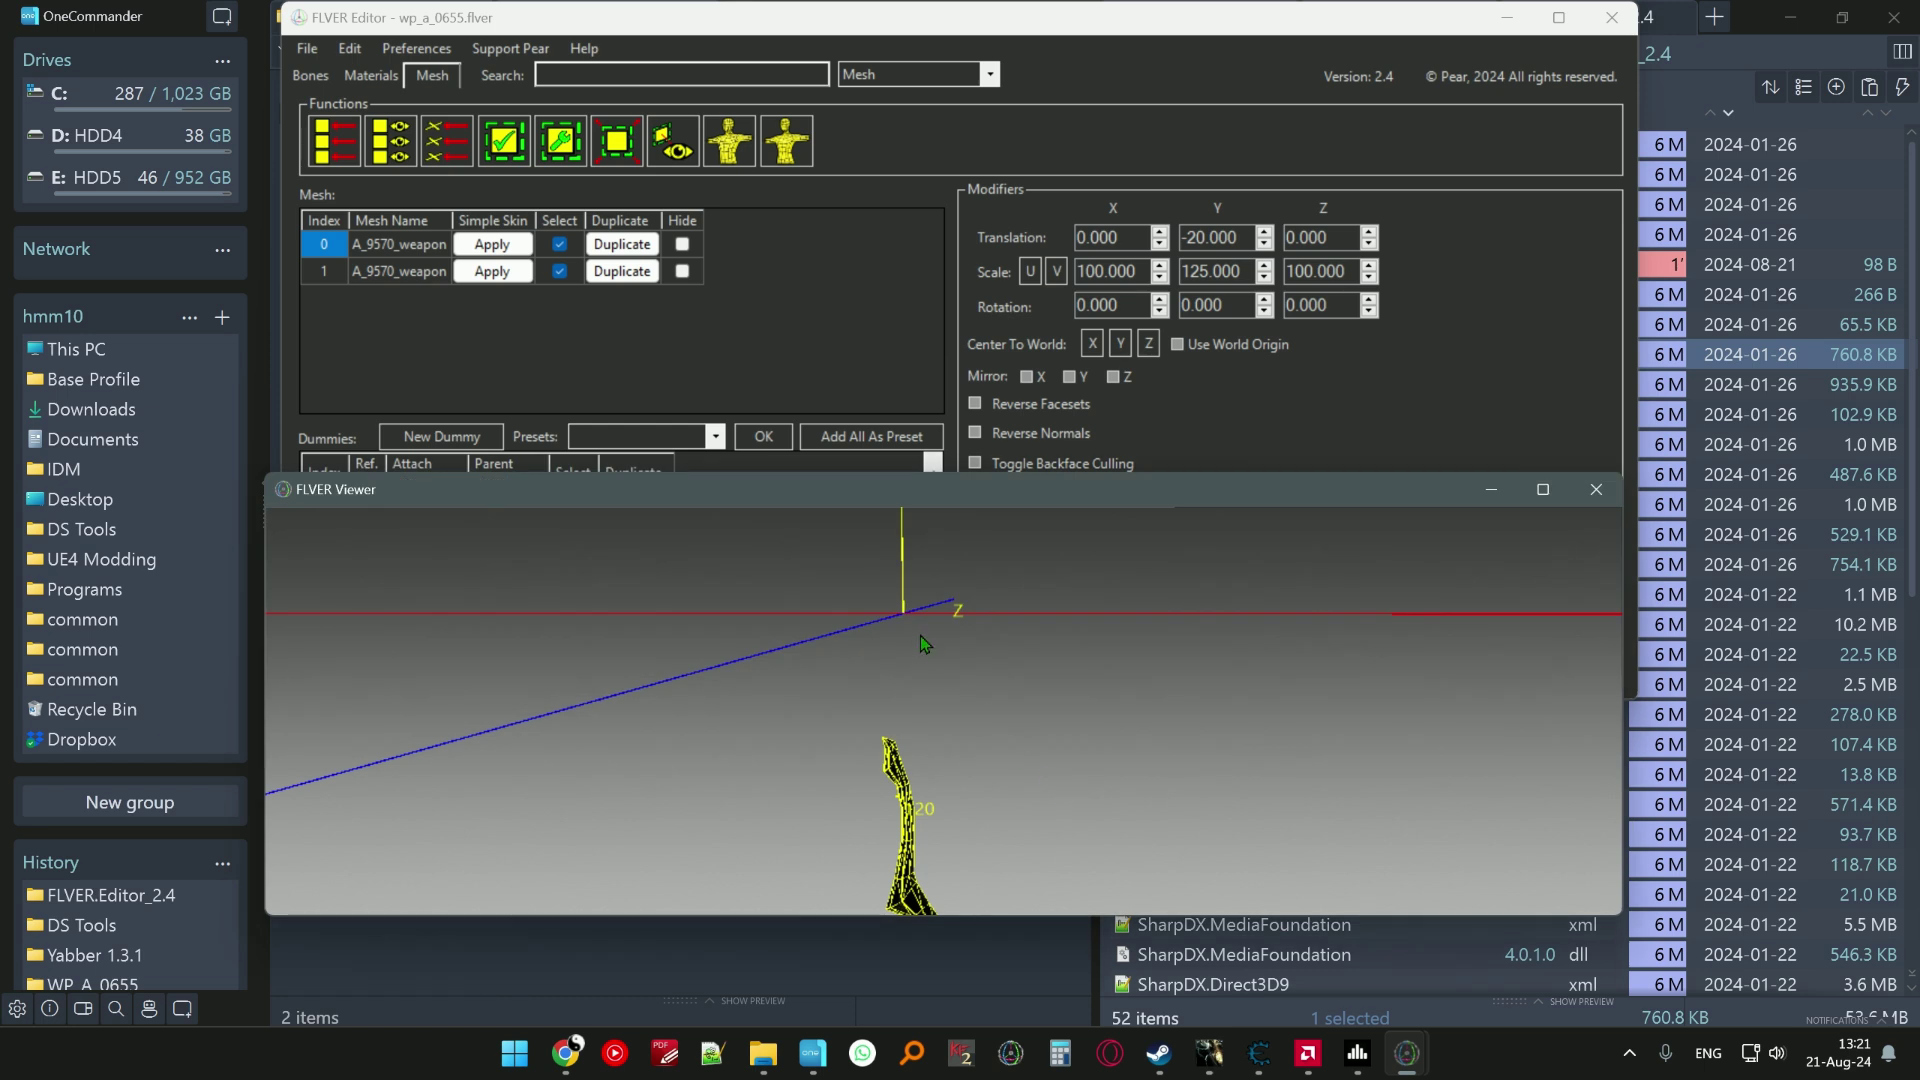
- Try Y translations of 20 and 15 on the selected meshes and dummies, checking the grip against the origin in the viewer
{"action": "left_click", "coordinate": [1190, 237]}
{"action": "left_click", "coordinate": [1158, 765]}
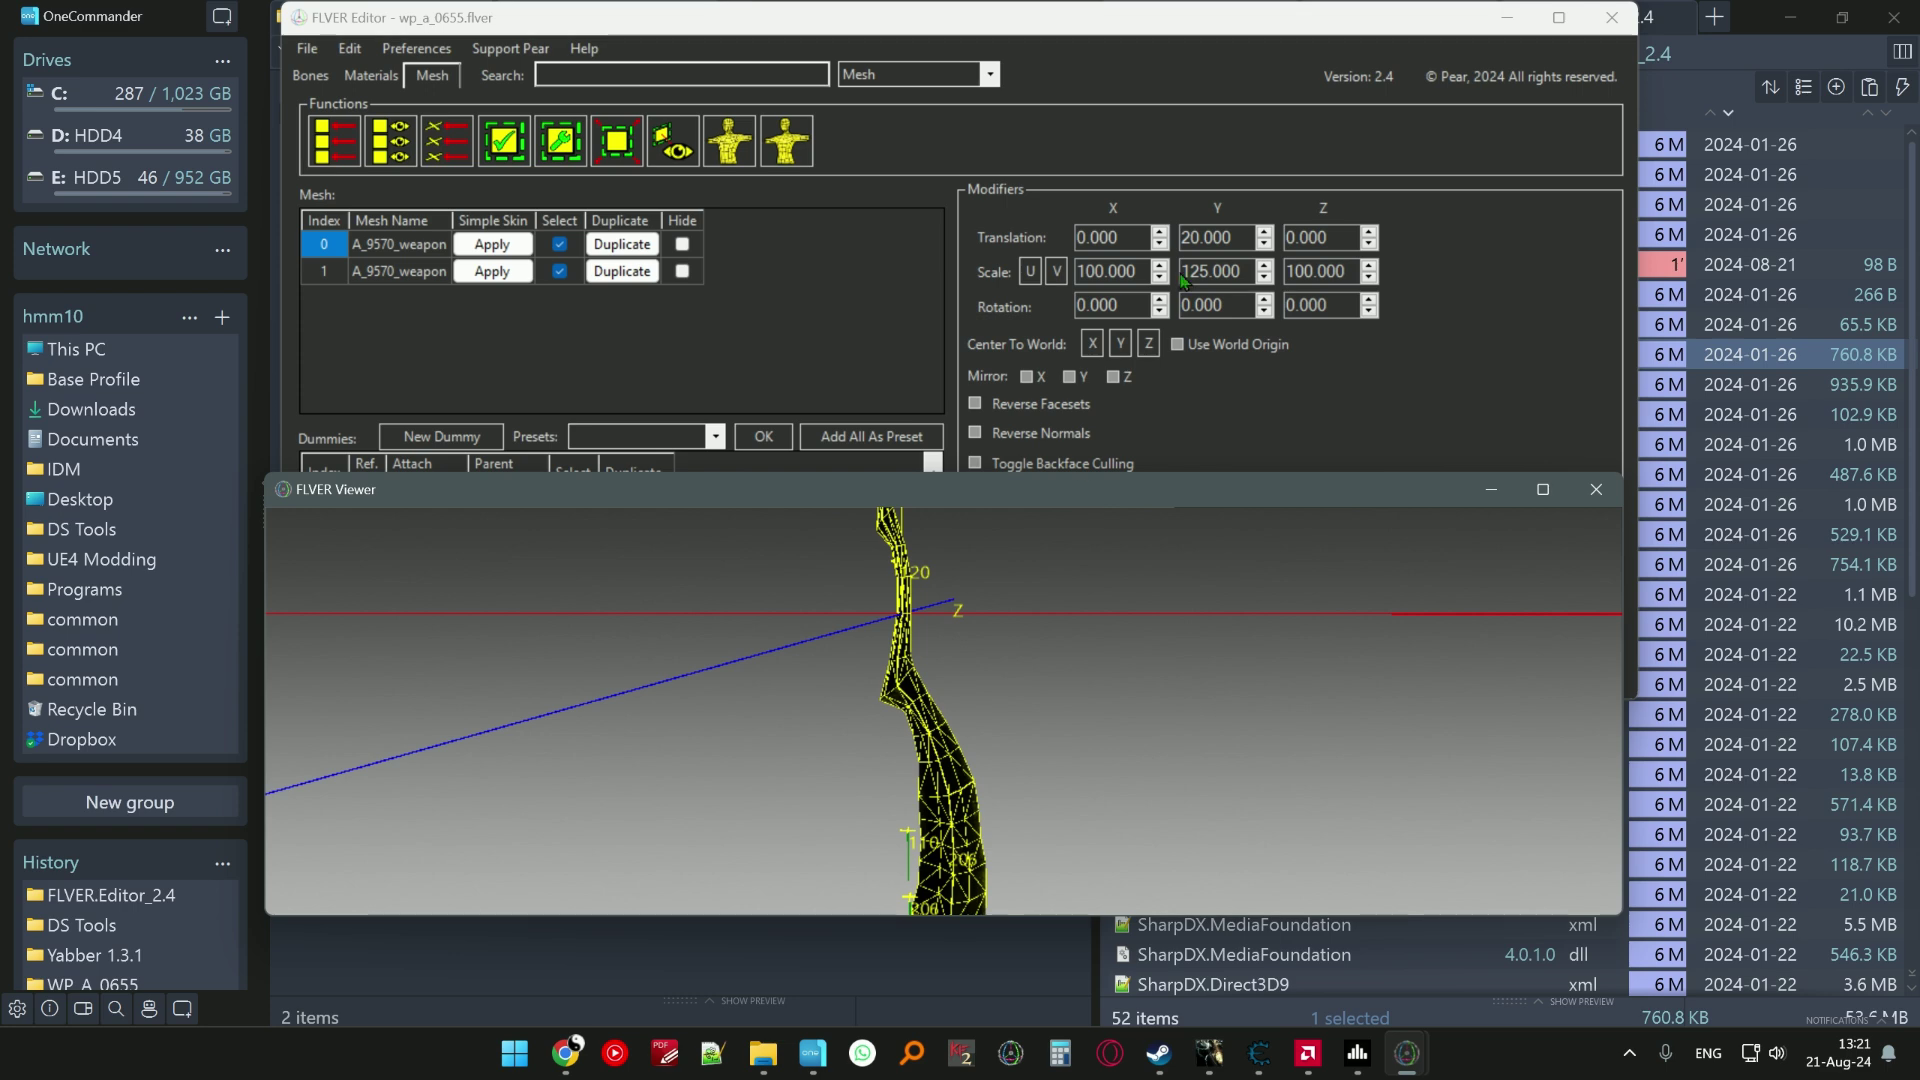
{"action": "left_click_drag", "start_coordinate": [1225, 236], "coordinate": [1130, 243]}
{"action": "type", "text": "15"}
{"action": "key", "text": "Return"}
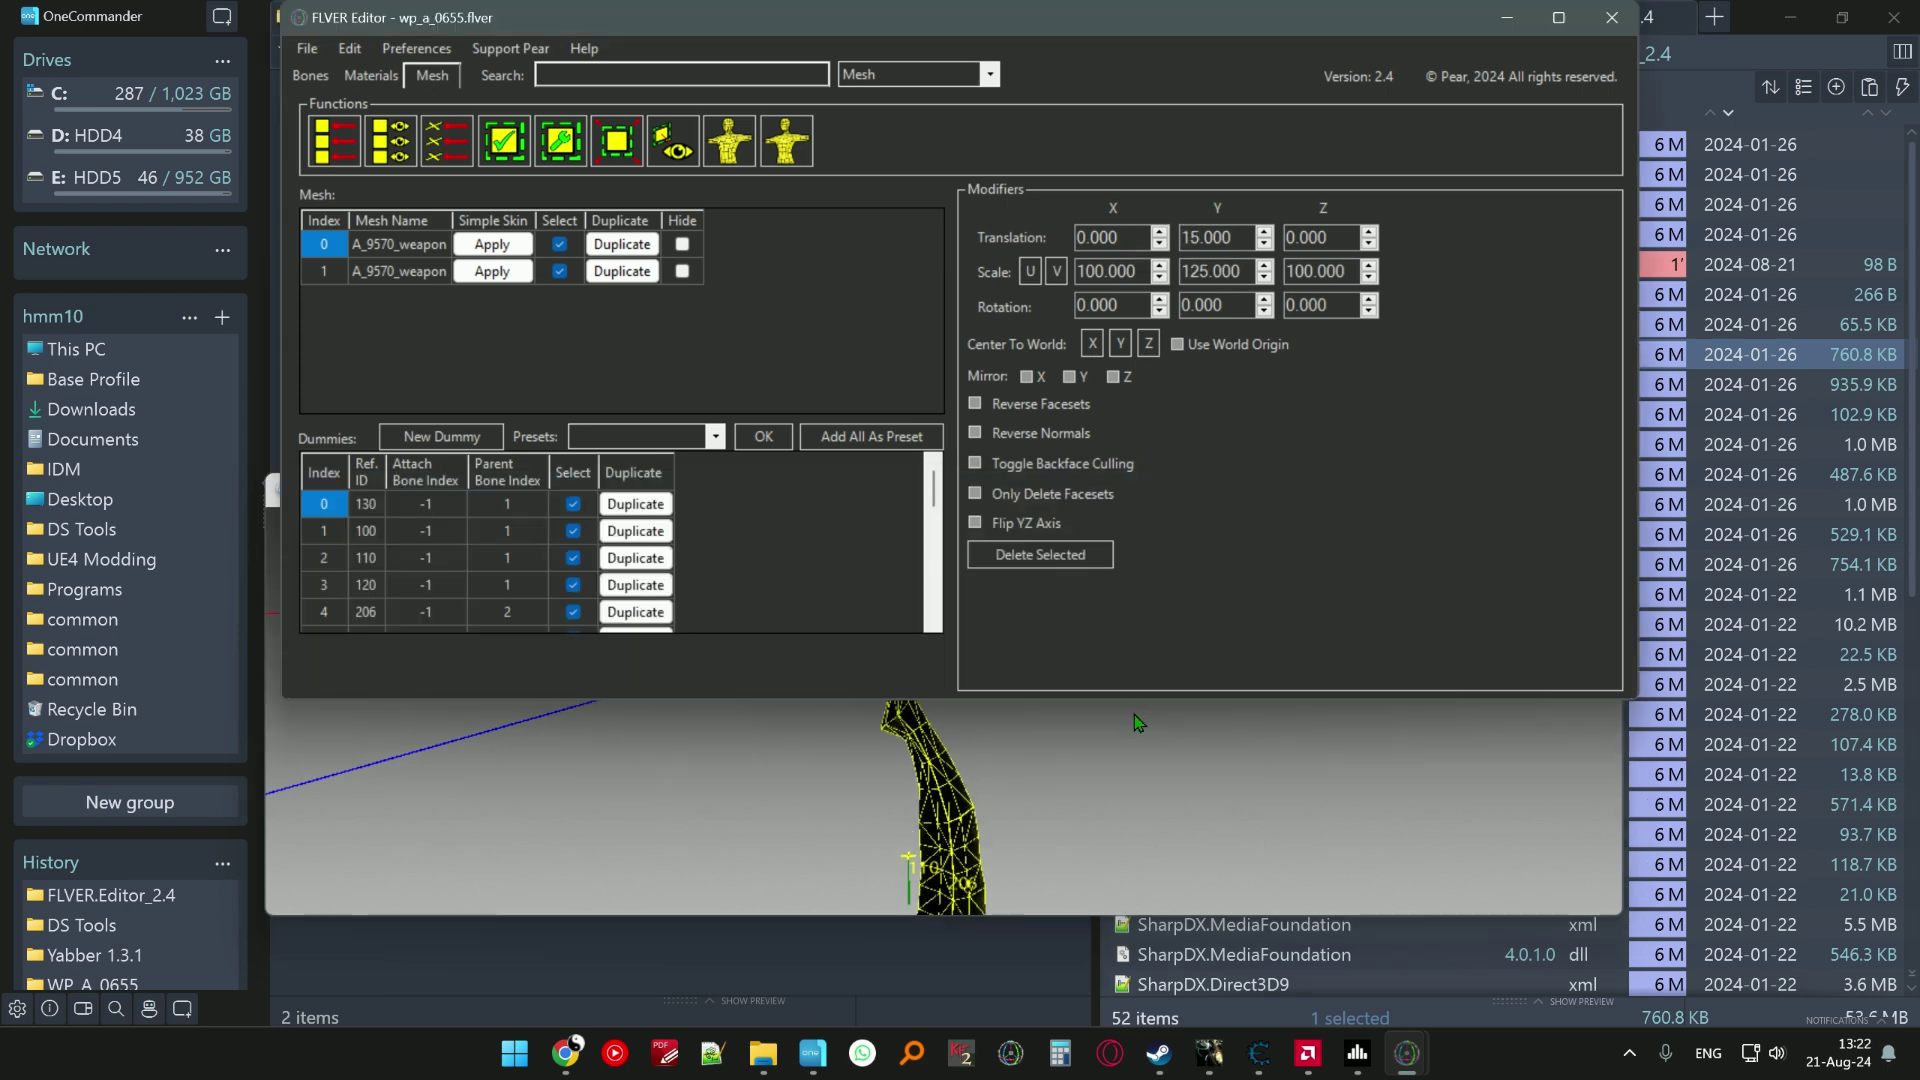
{"action": "left_click", "coordinate": [1136, 720]}
- Set the Y translation of the selected meshes and dummies to 17, refine it to 17.5 and check the grip in the viewer
{"action": "left_click_drag", "start_coordinate": [1230, 237], "coordinate": [1125, 241]}
{"action": "type", "text": "17"}
{"action": "key", "text": "Return"}
{"action": "left_click", "coordinate": [1092, 830]}
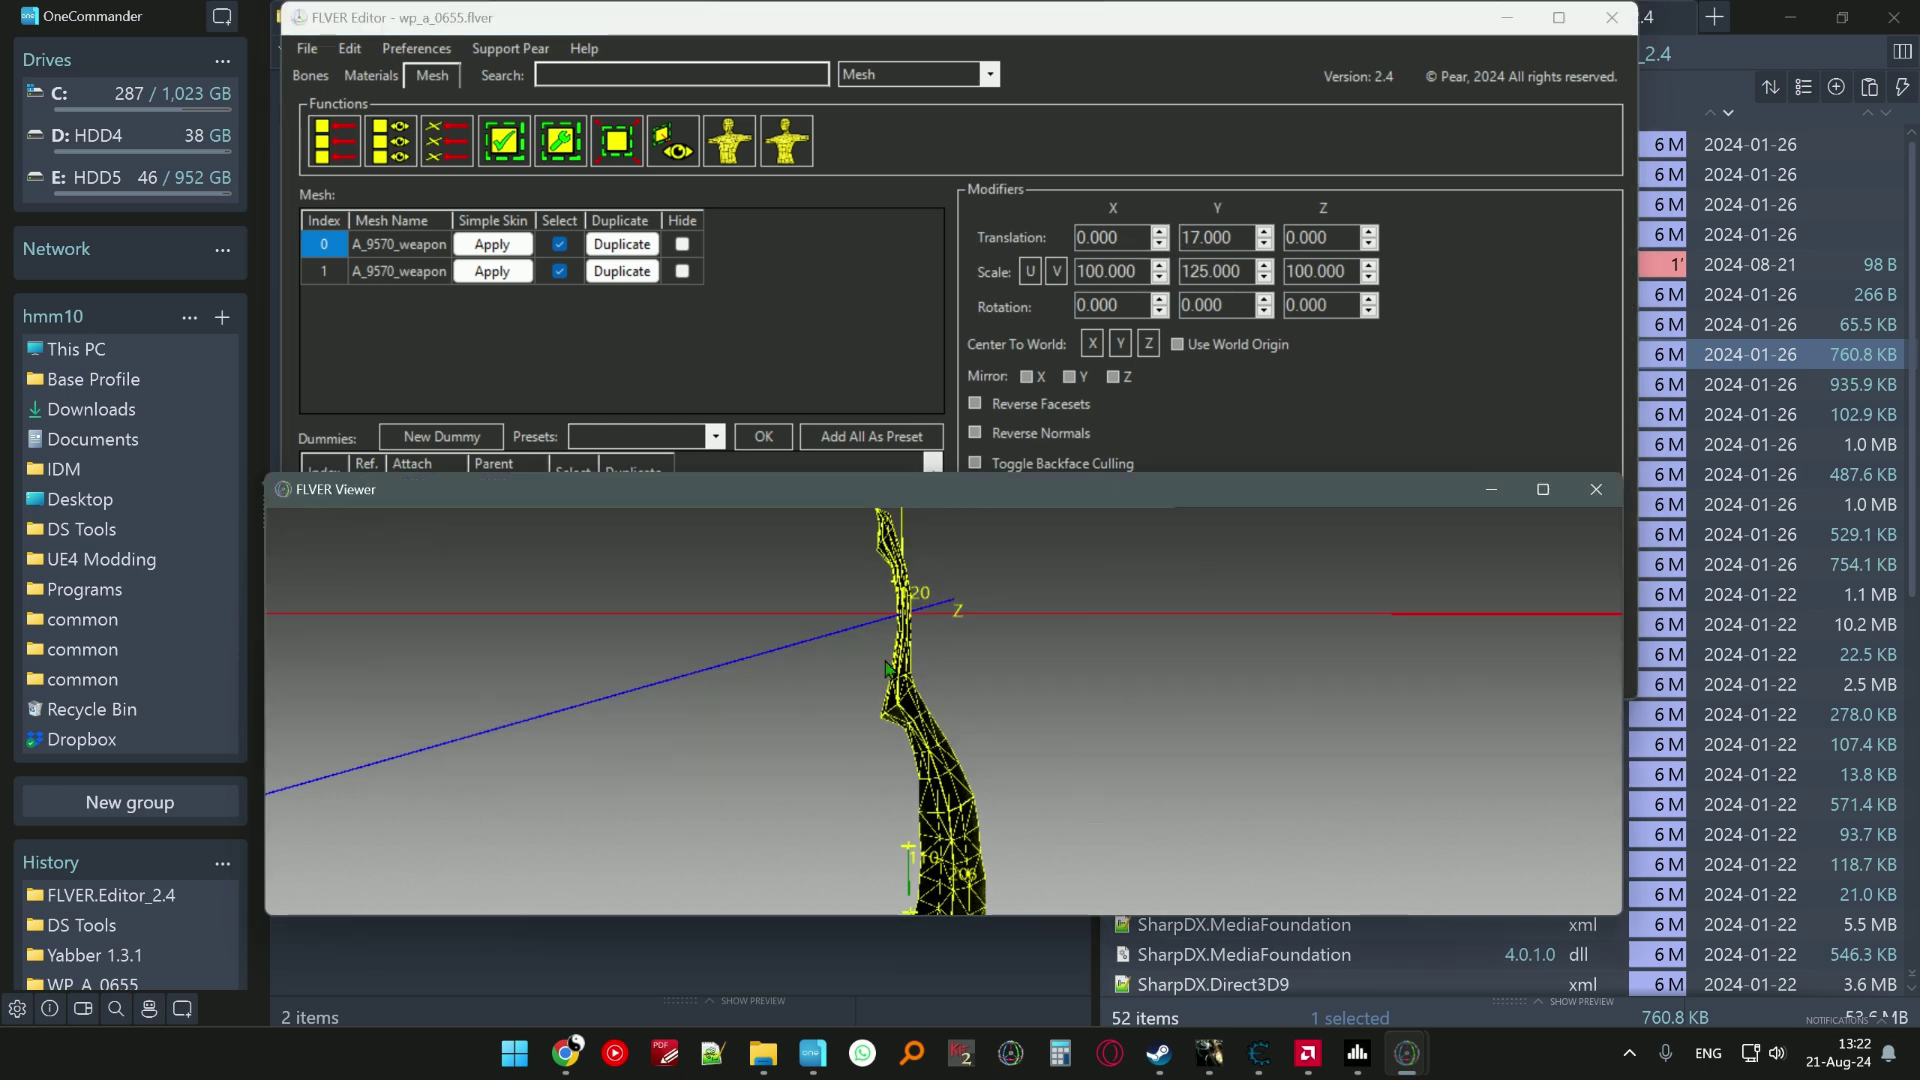
{"action": "left_click", "coordinate": [1232, 234]}
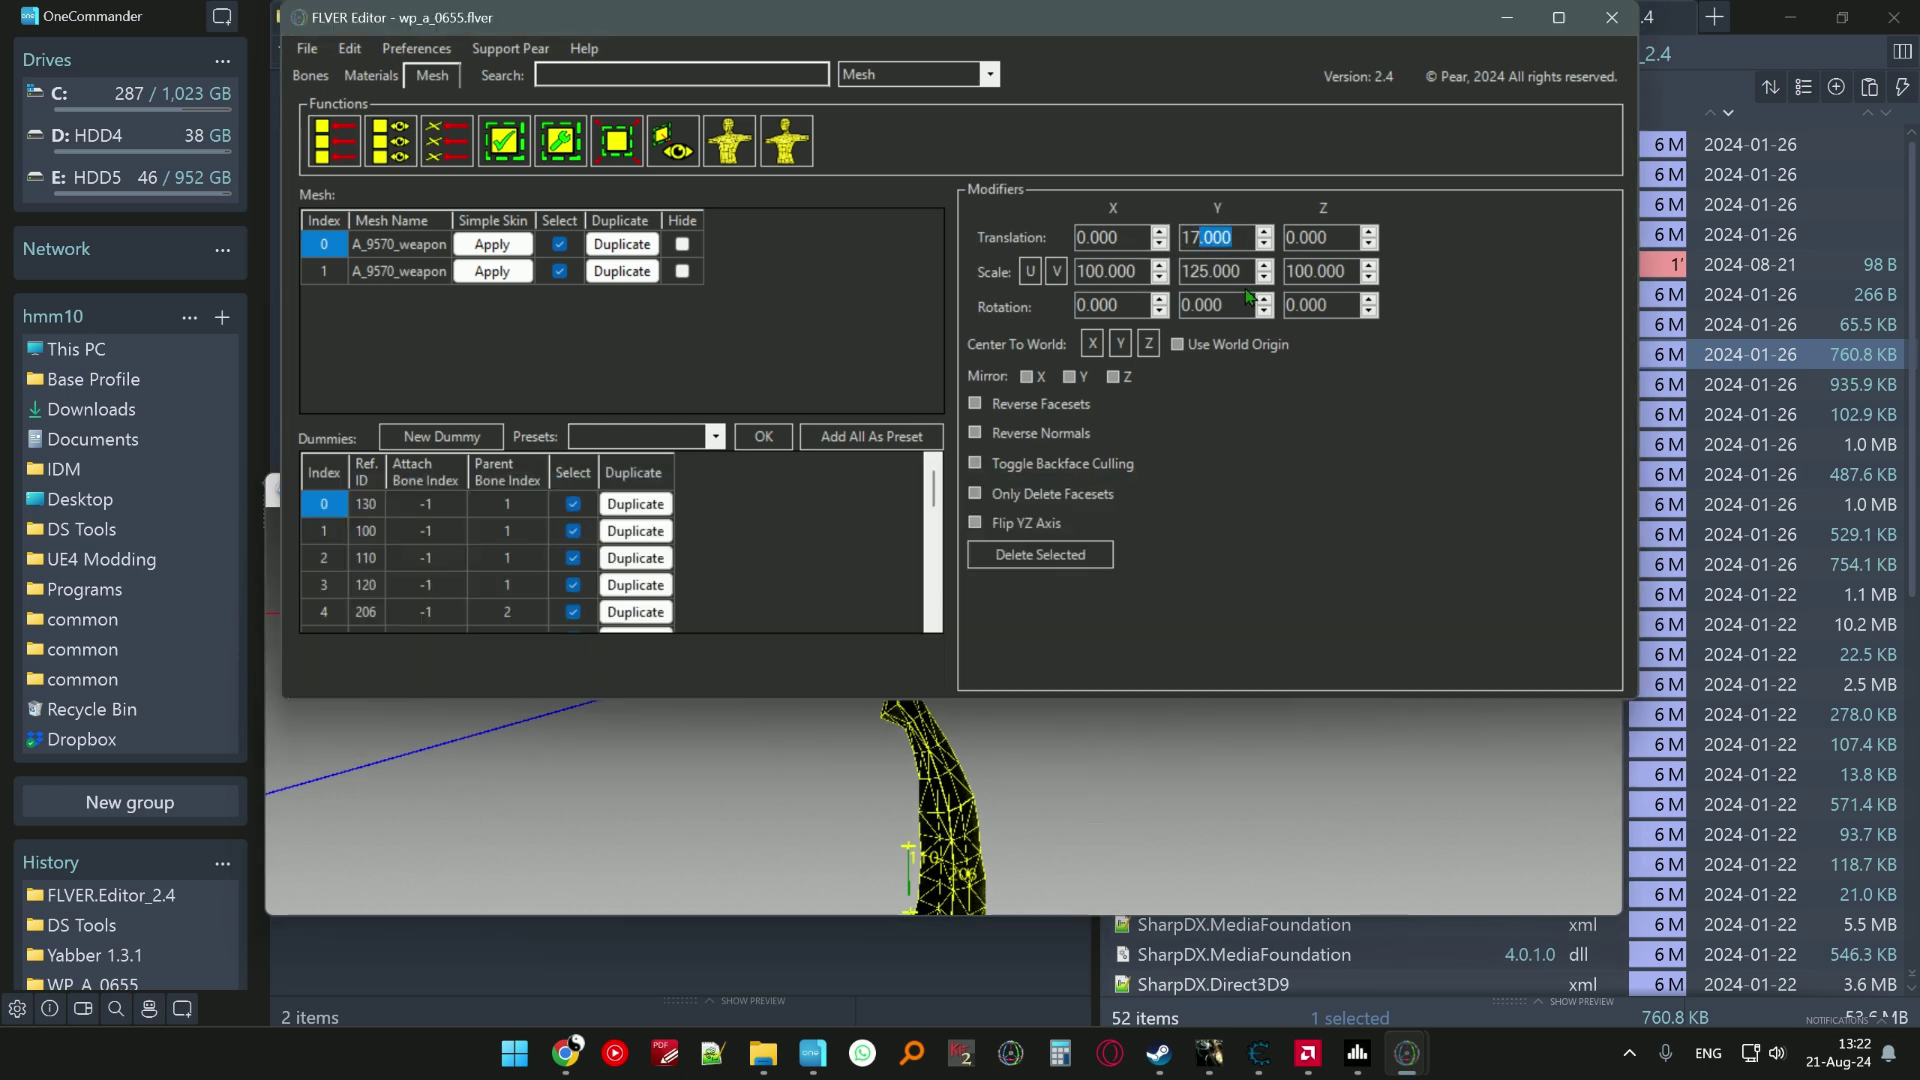
{"action": "type", "text": ".5"}
{"action": "left_click", "coordinate": [1130, 795]}
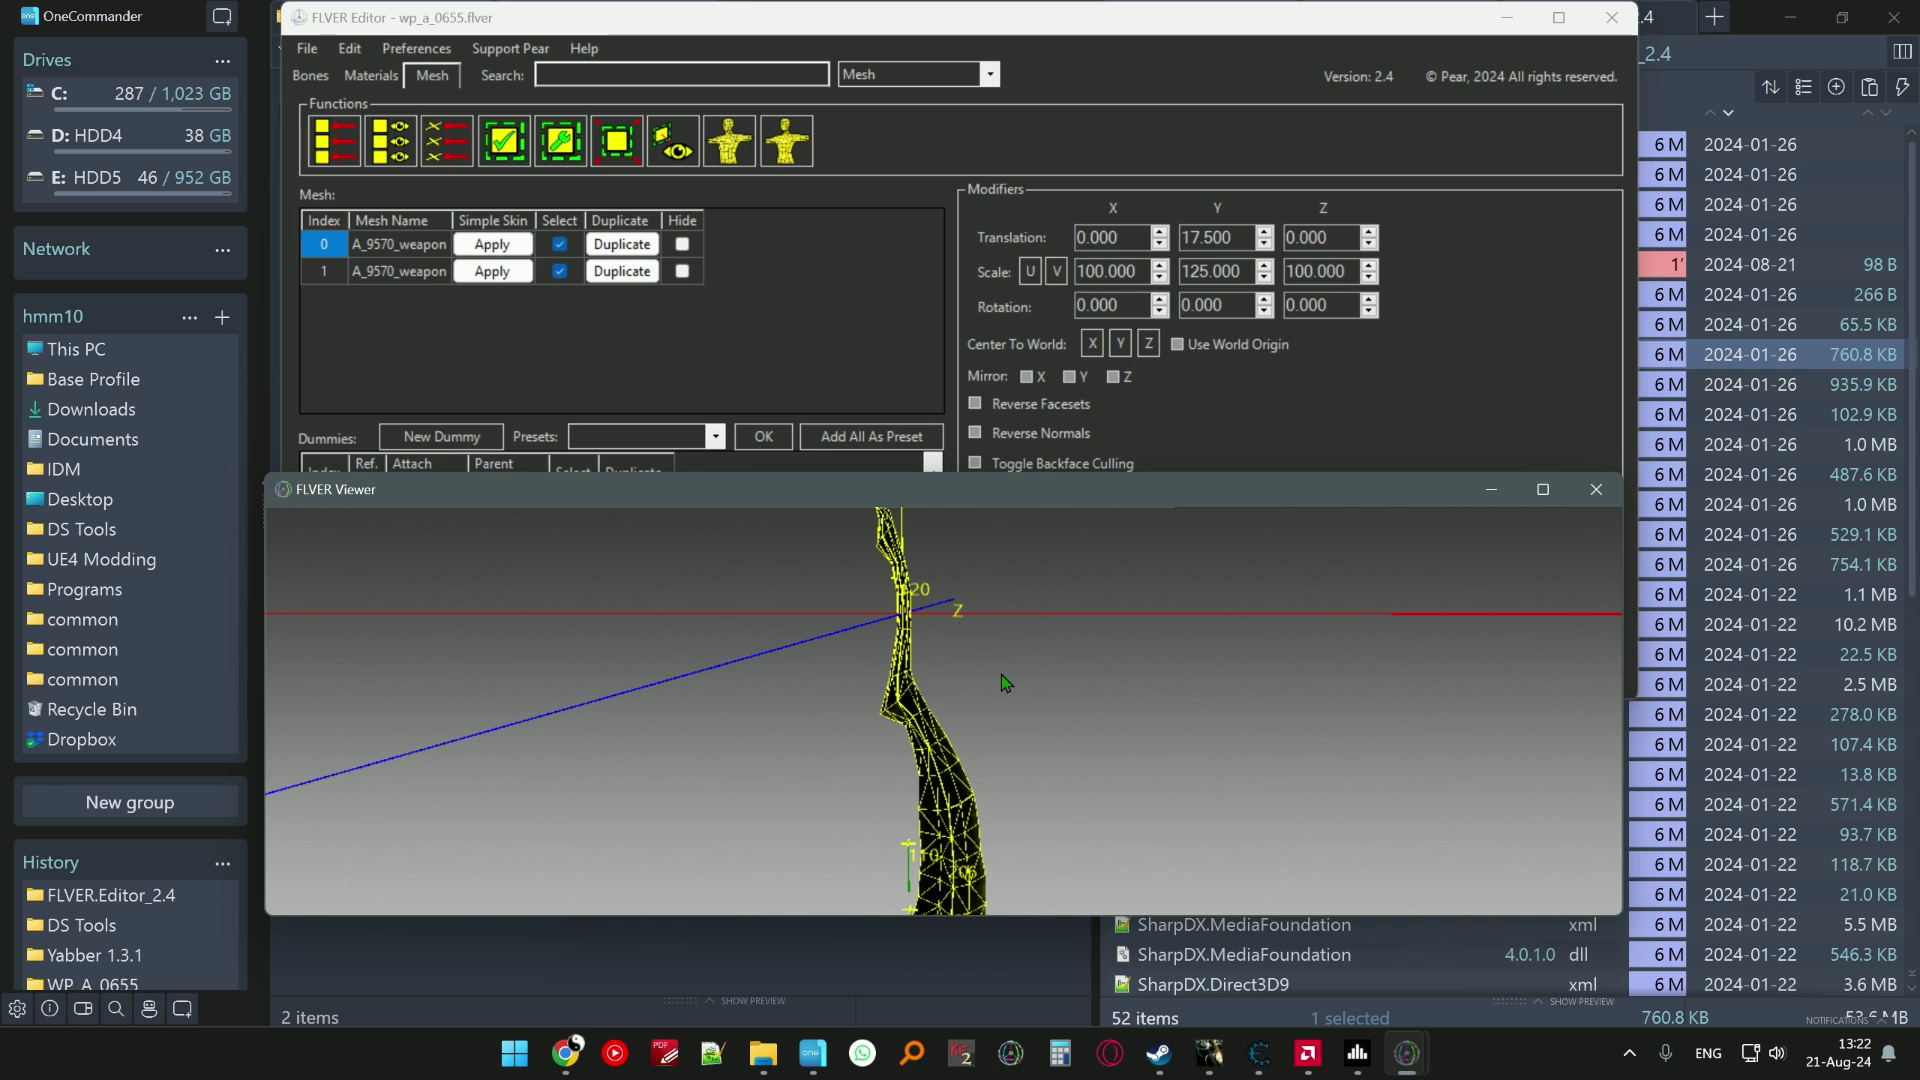
- Save the edited wp_a_0655.flver and close FLVER Editor, accepting the option to save changes
{"action": "left_click", "coordinate": [1276, 396]}
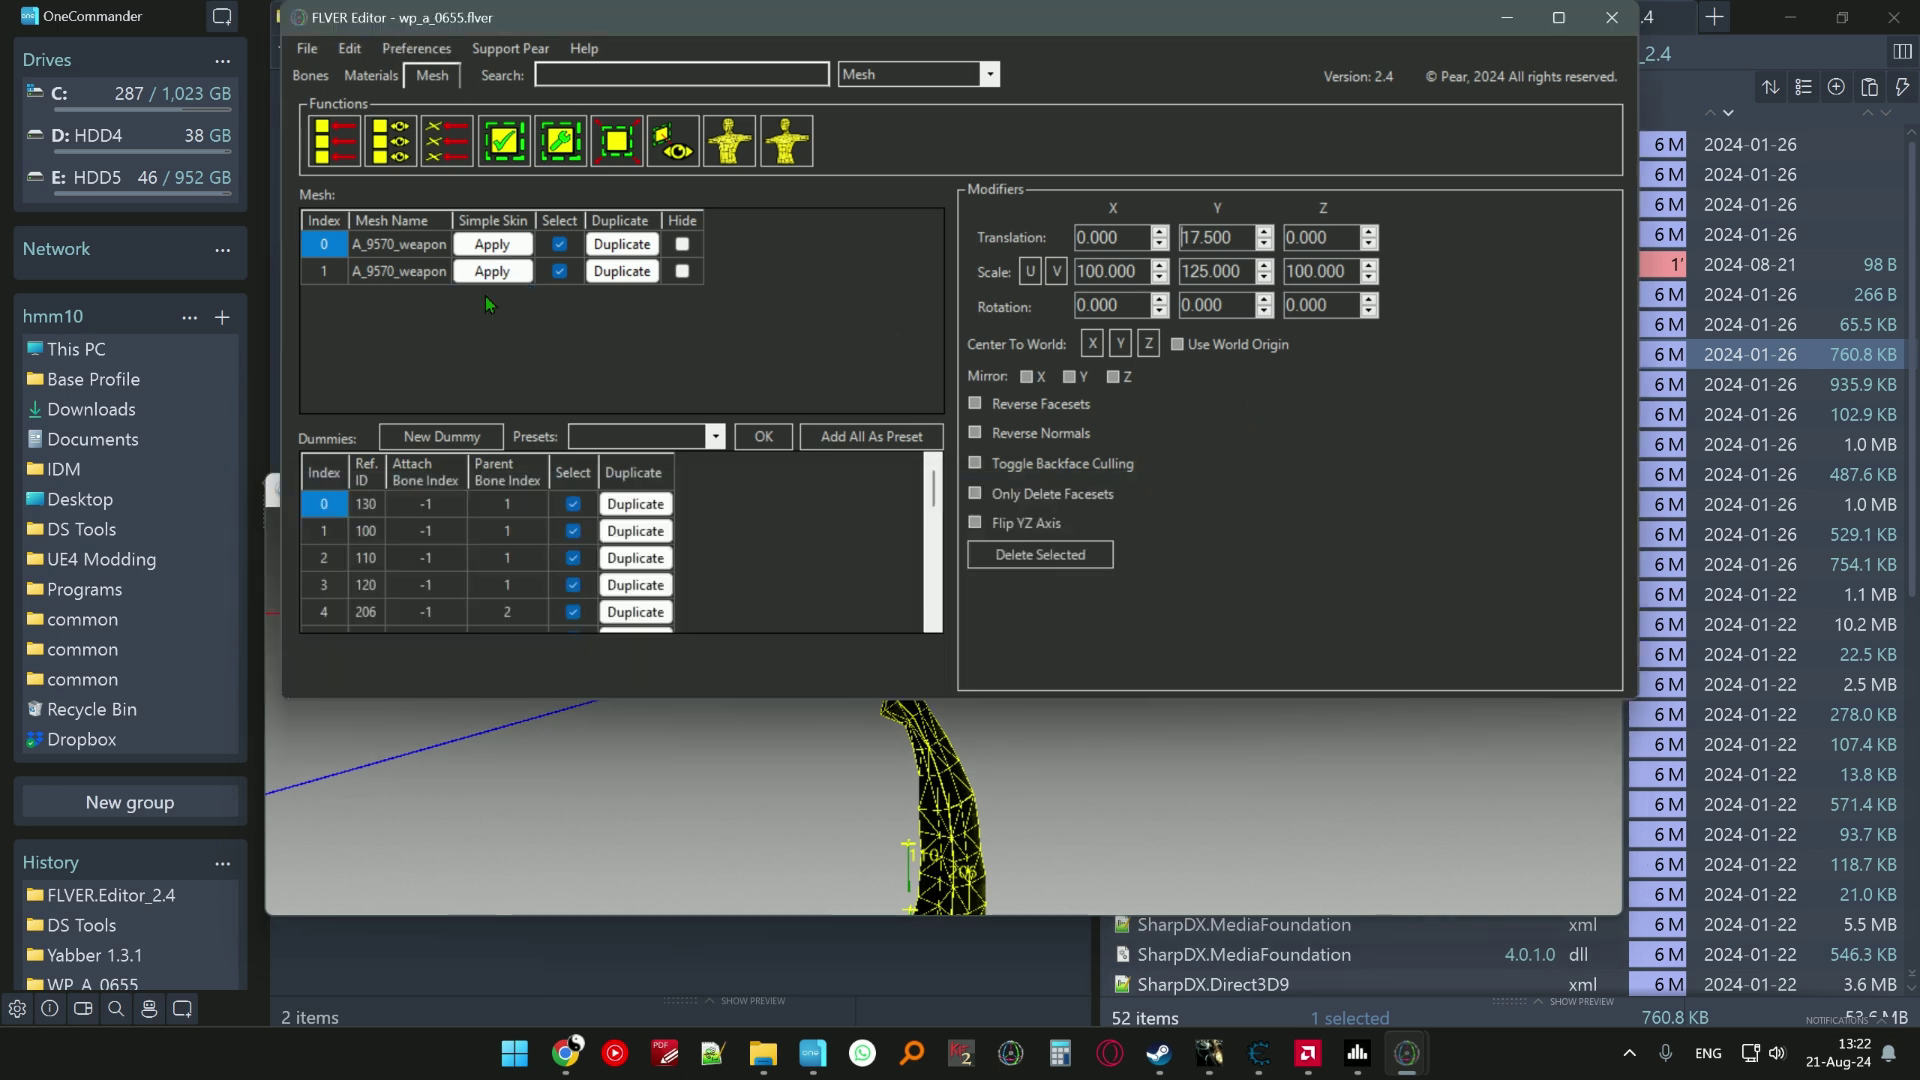
{"action": "left_click", "coordinate": [316, 46]}
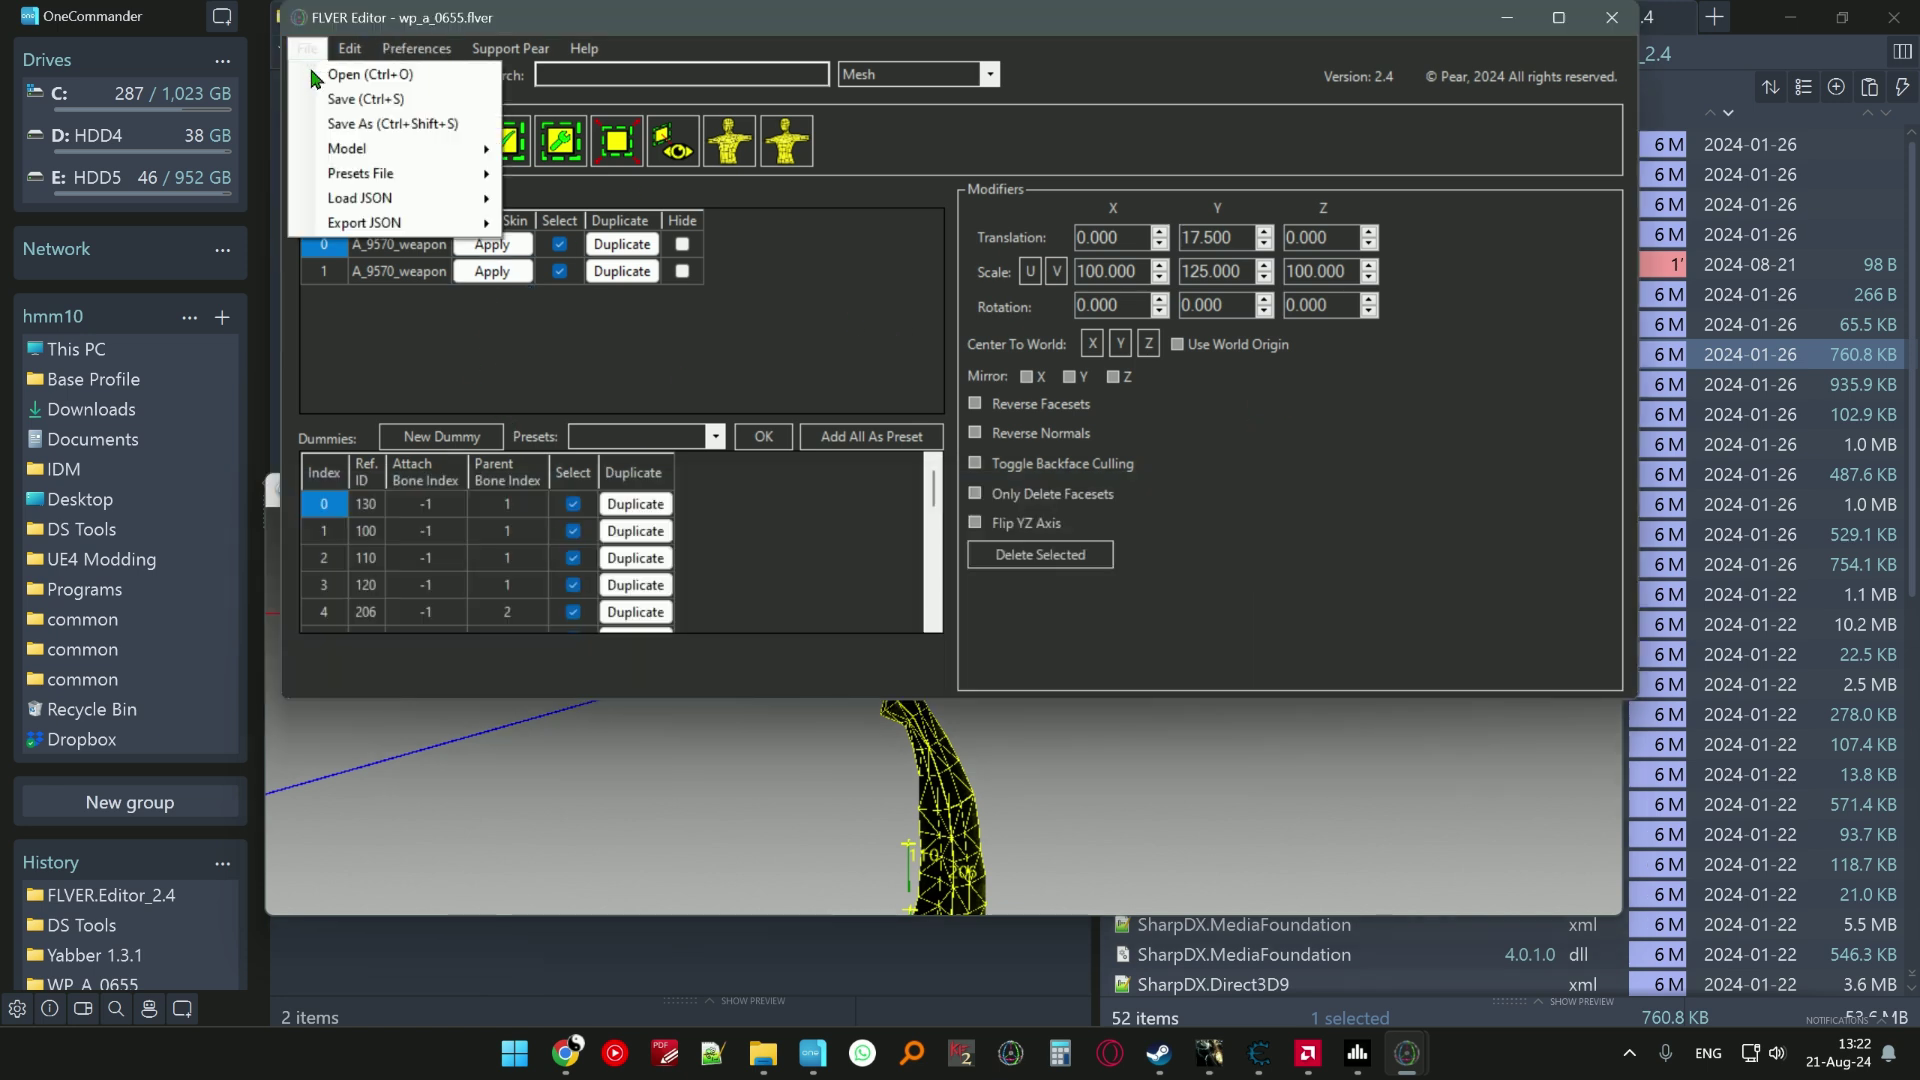
{"action": "left_click", "coordinate": [350, 104]}
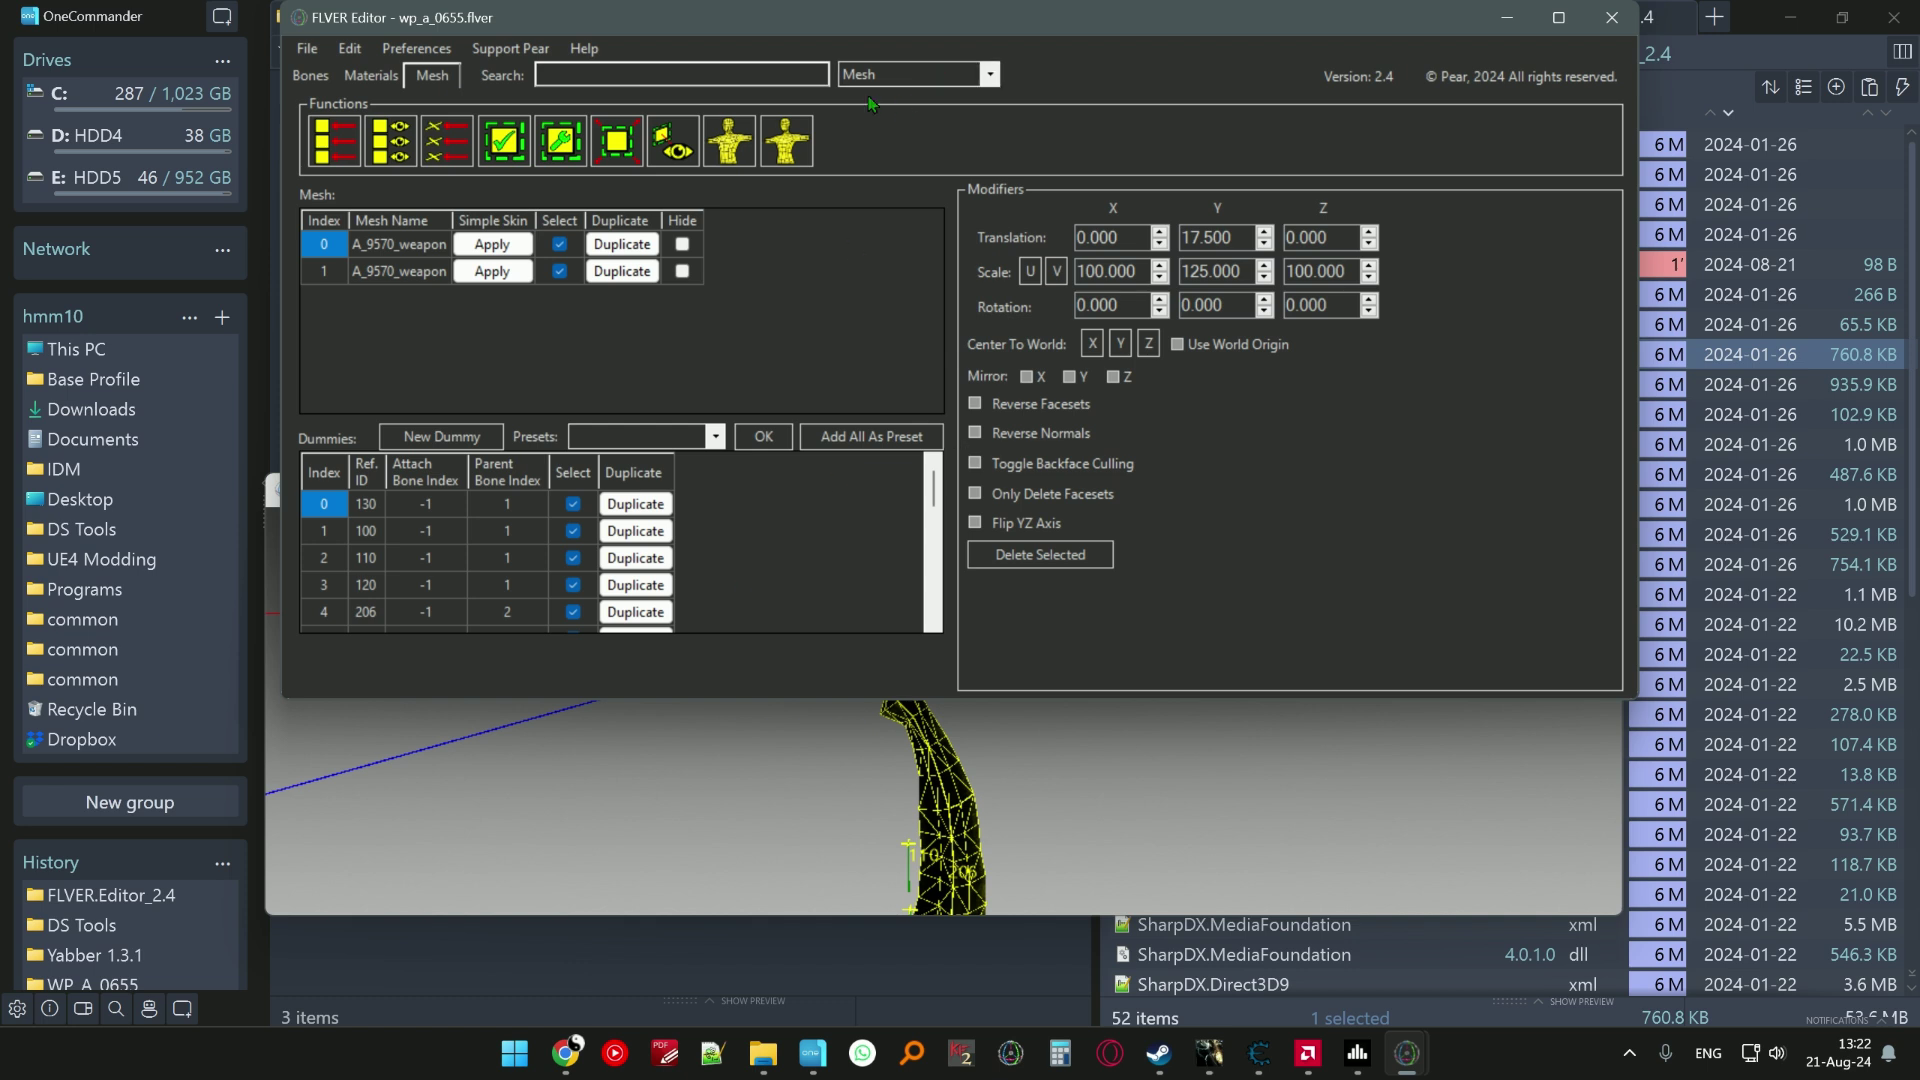
{"action": "left_click", "coordinate": [1609, 22]}
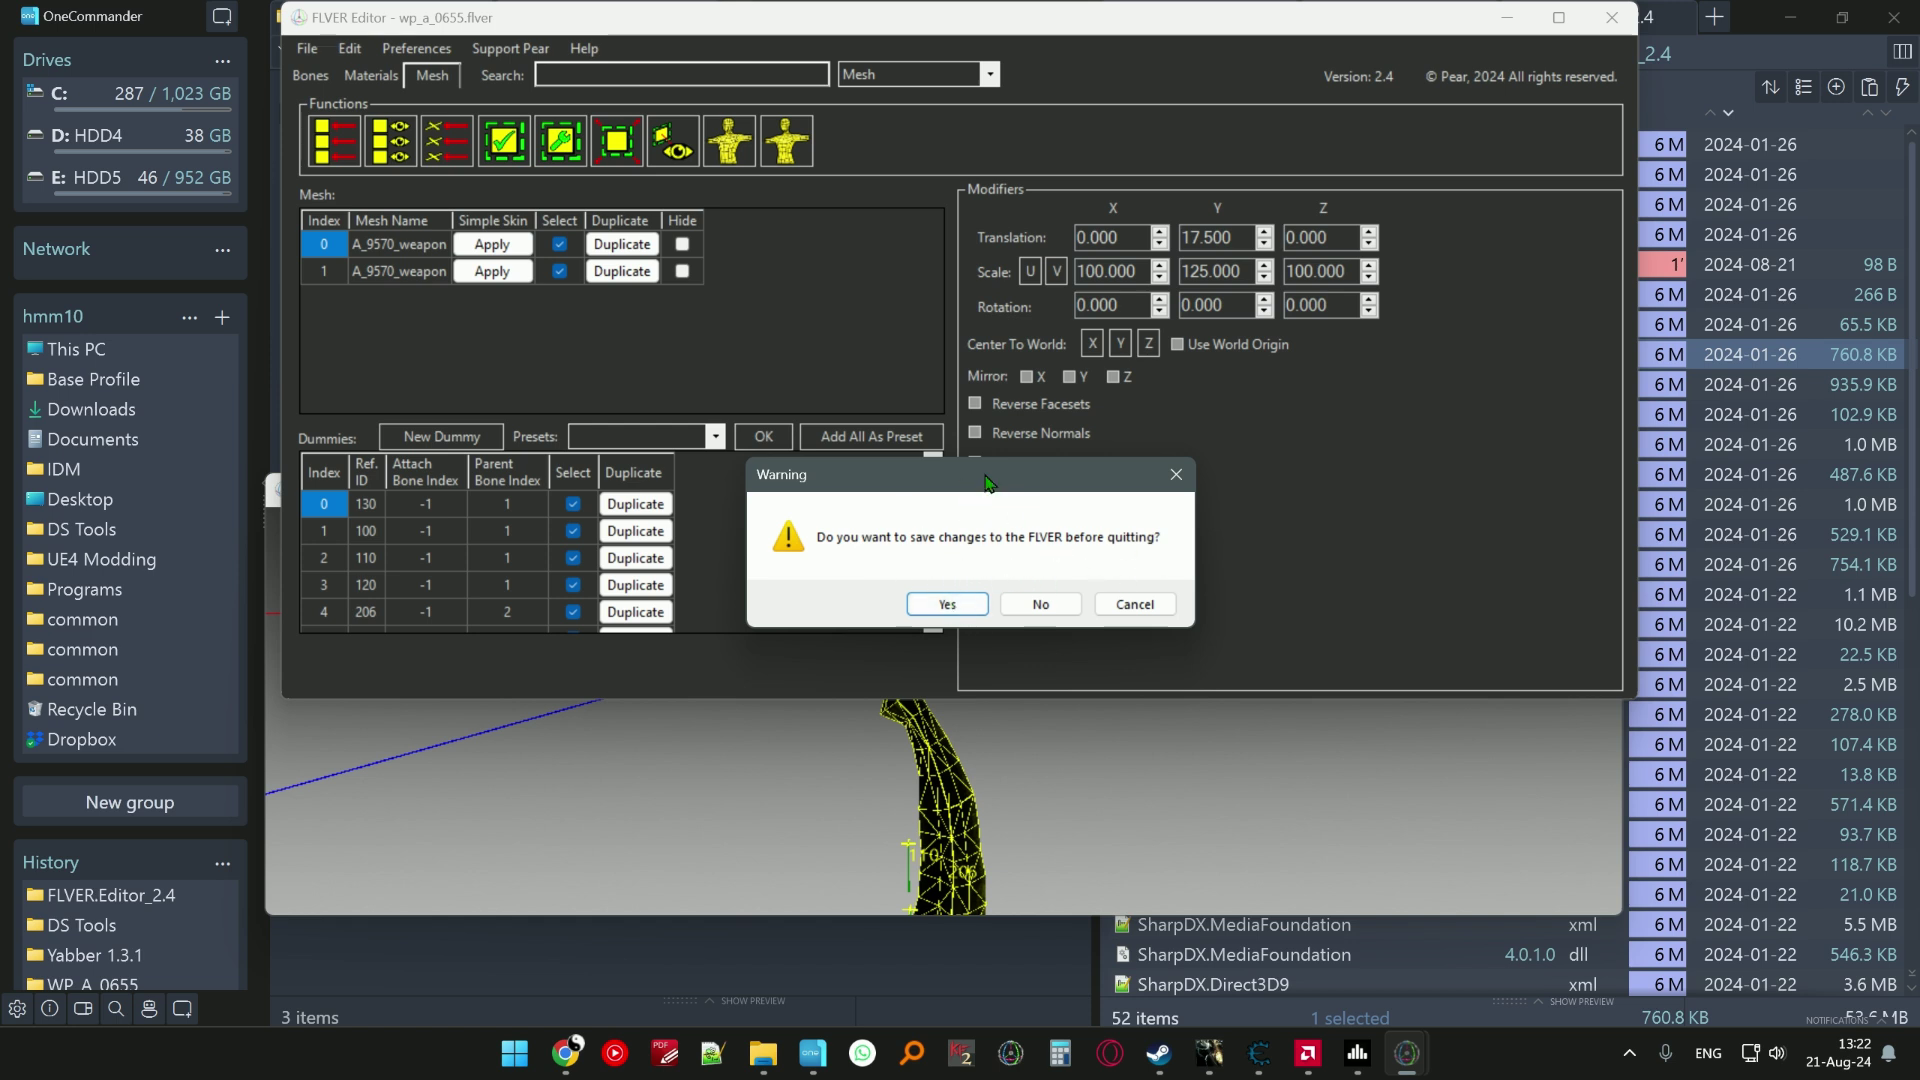
{"action": "left_click_drag", "start_coordinate": [985, 484], "coordinate": [944, 477]}
{"action": "left_click", "coordinate": [905, 598]}
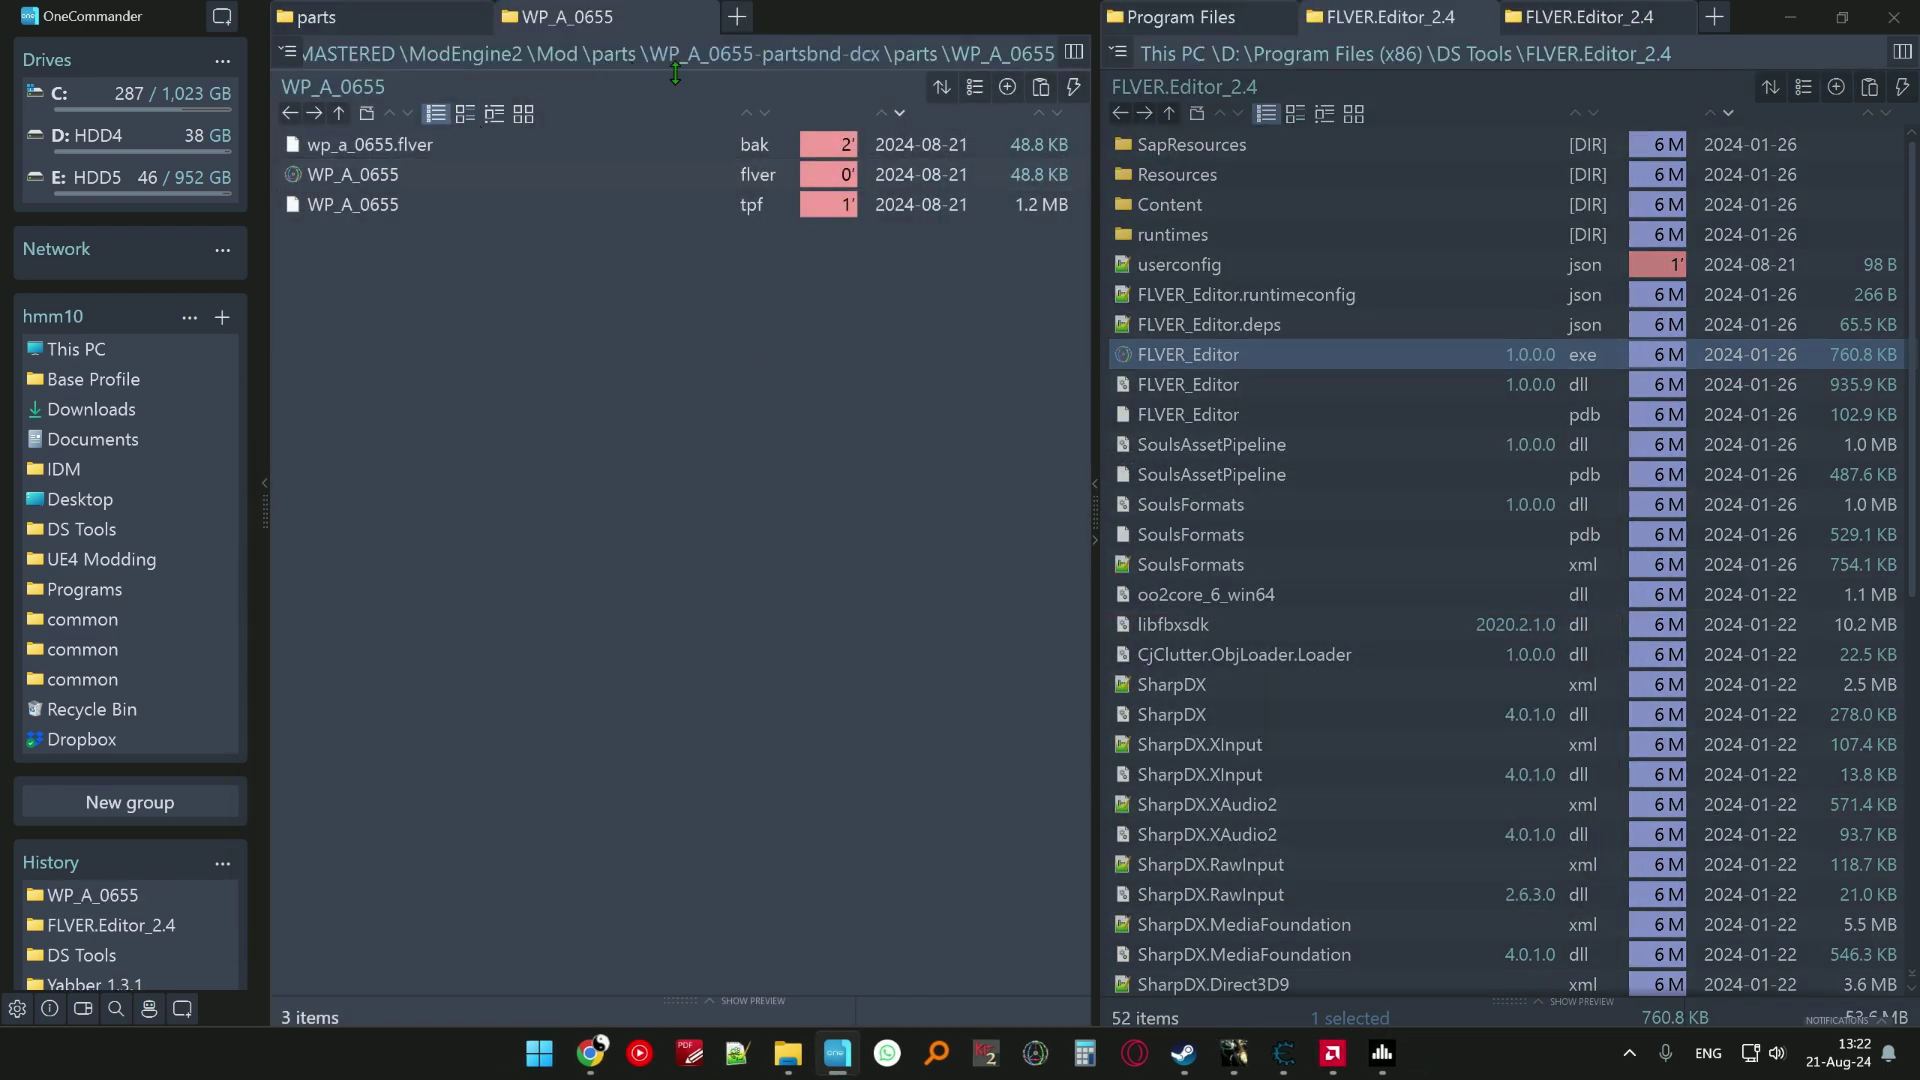
- Go up to the mod's parts folder and repack the WP_A_0655-partsbnd-dcx folder into WP_A_0655.partsbnd.dcx
{"action": "left_click", "coordinate": [617, 58]}
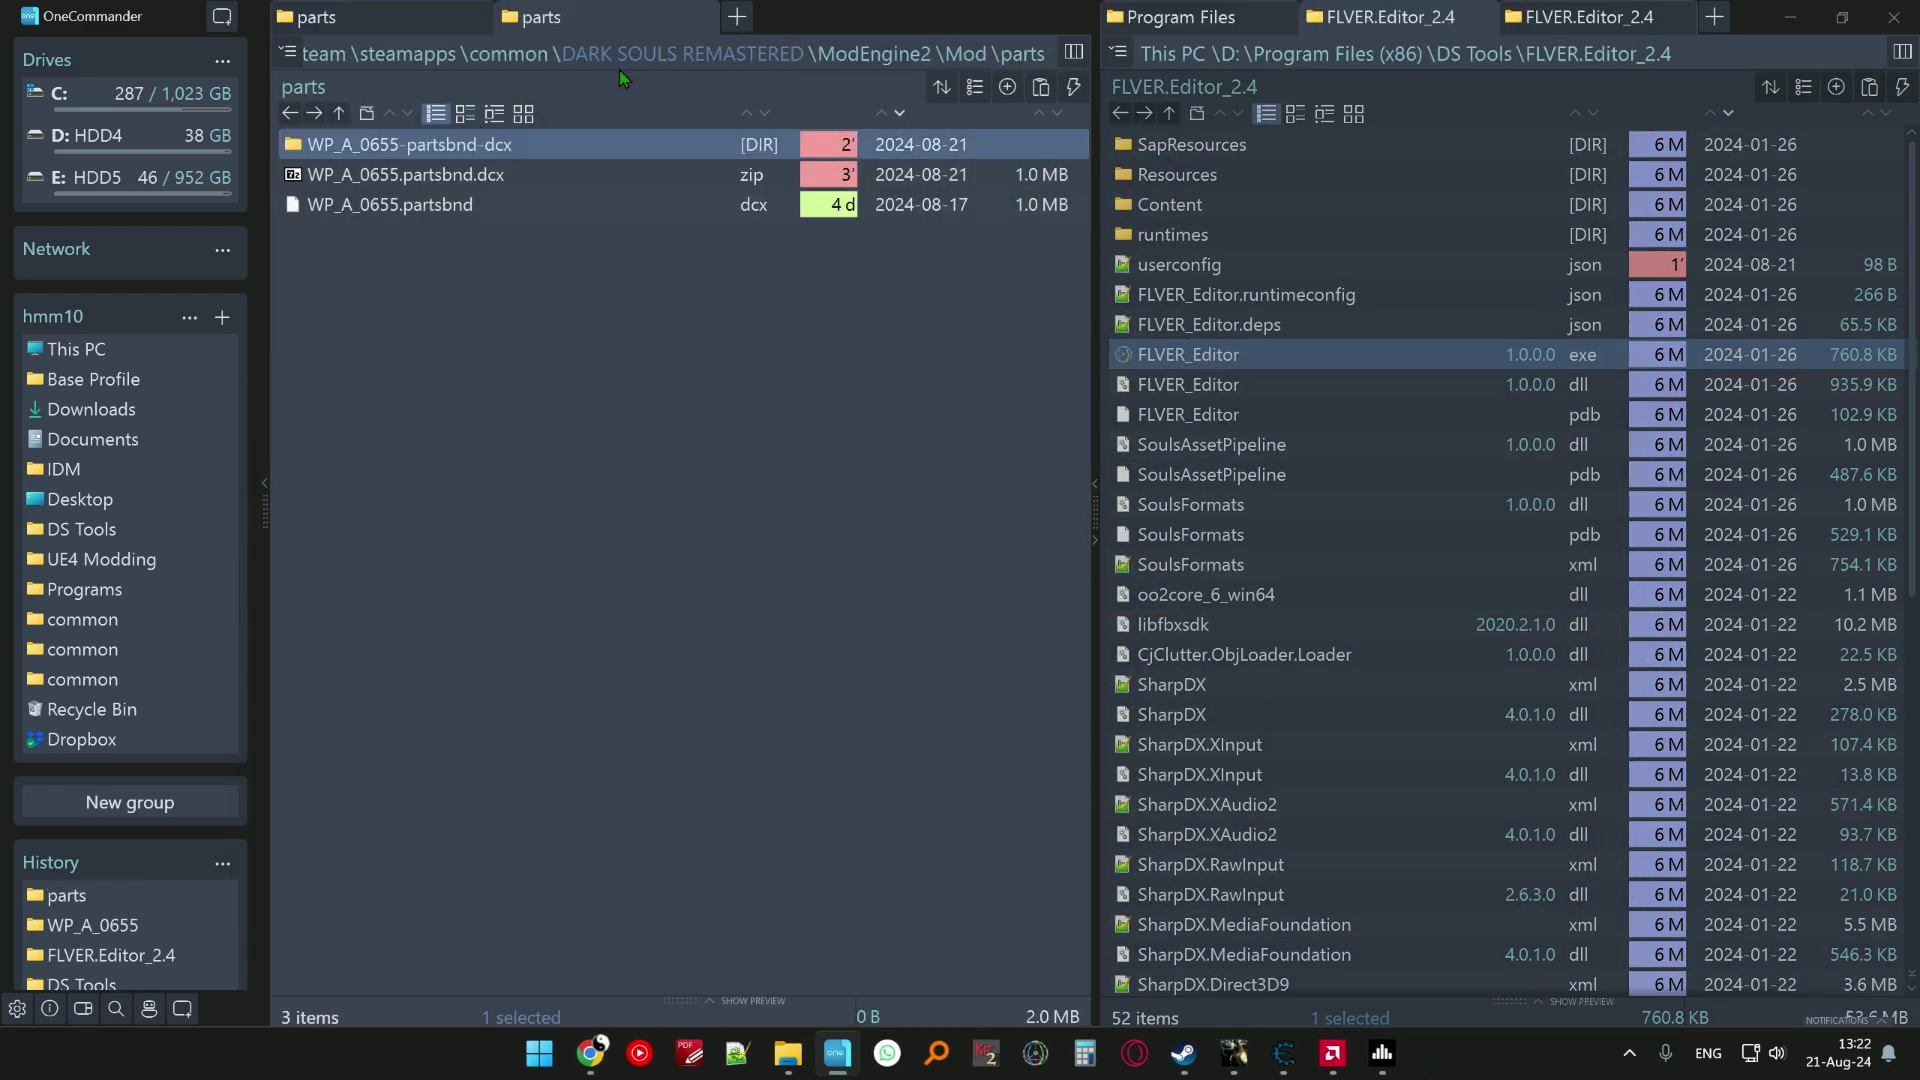
{"action": "right_click", "coordinate": [500, 217]}
{"action": "left_click", "coordinate": [562, 446]}
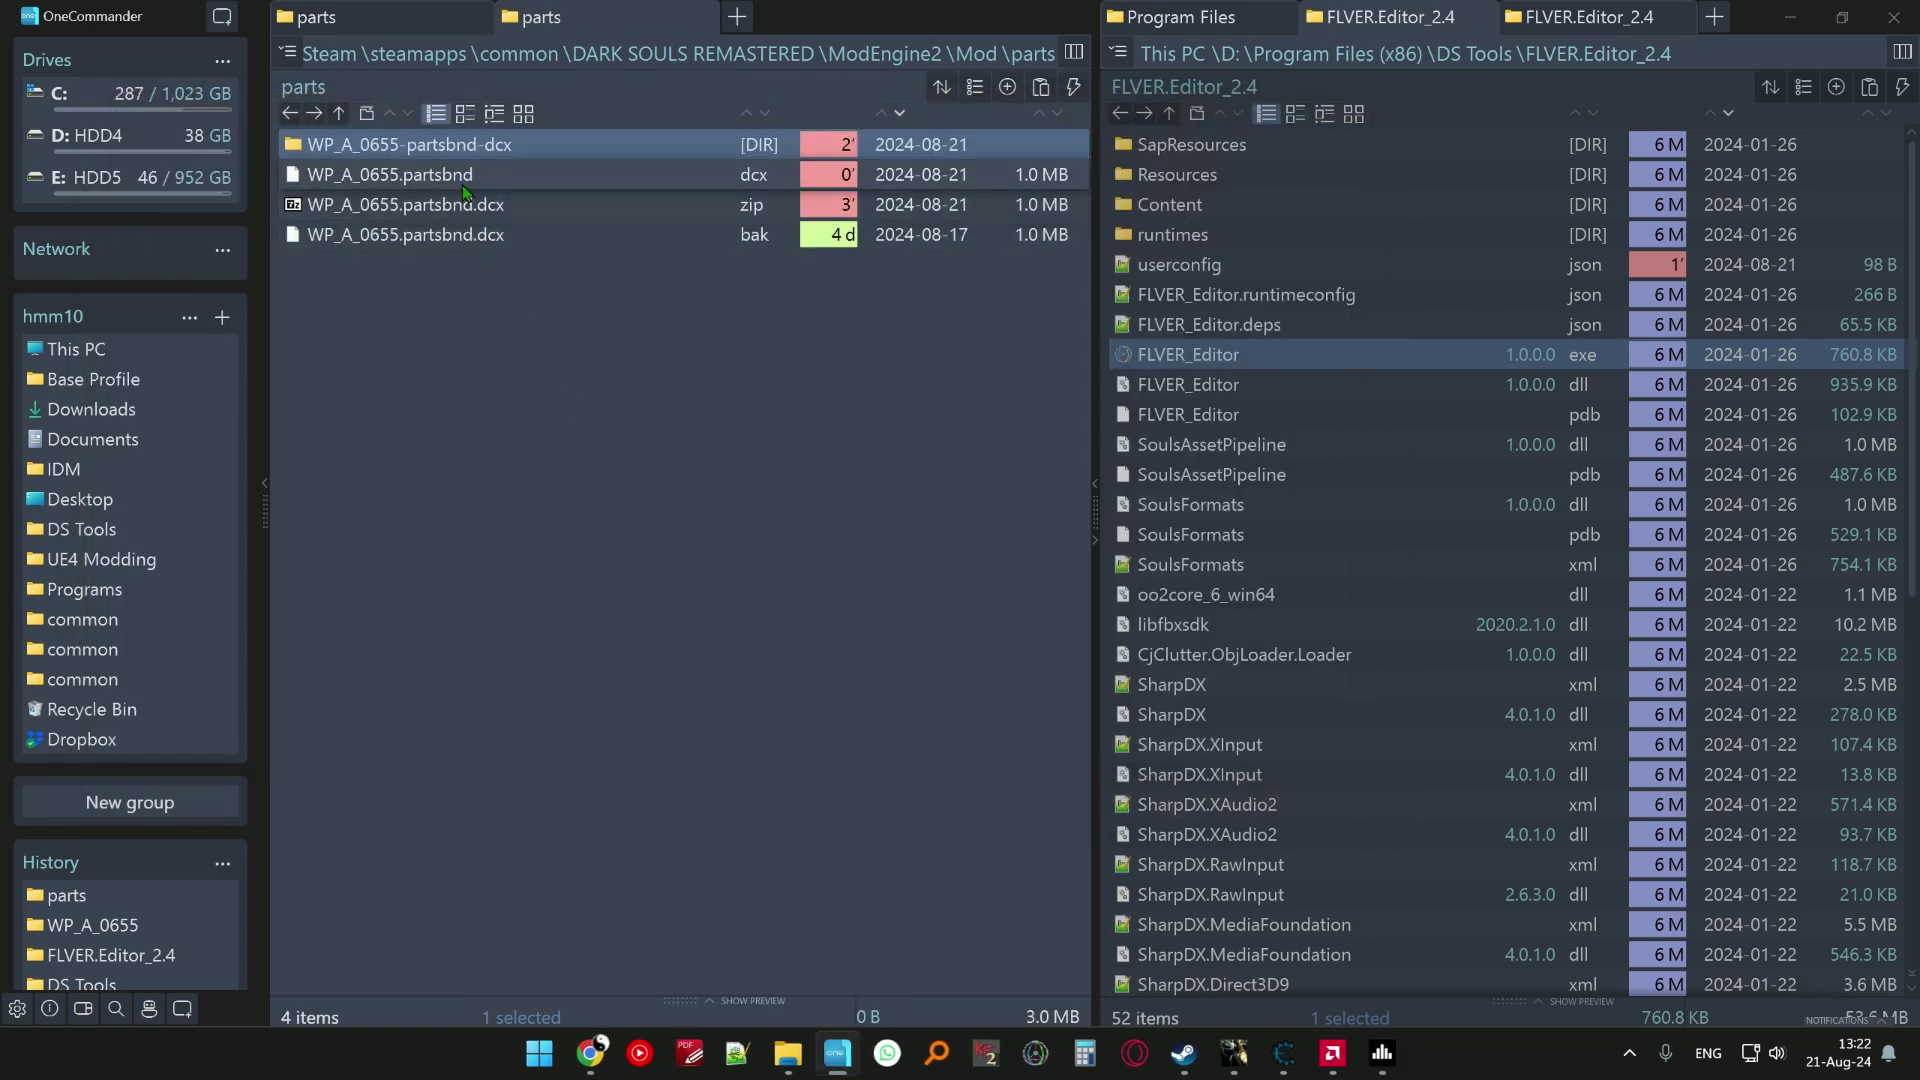
- Switch to Dark Souls Remastered and replace the right-hand Dragon Tooth+5 with the Spear in the character's equipment
{"action": "left_click", "coordinate": [1232, 1050]}
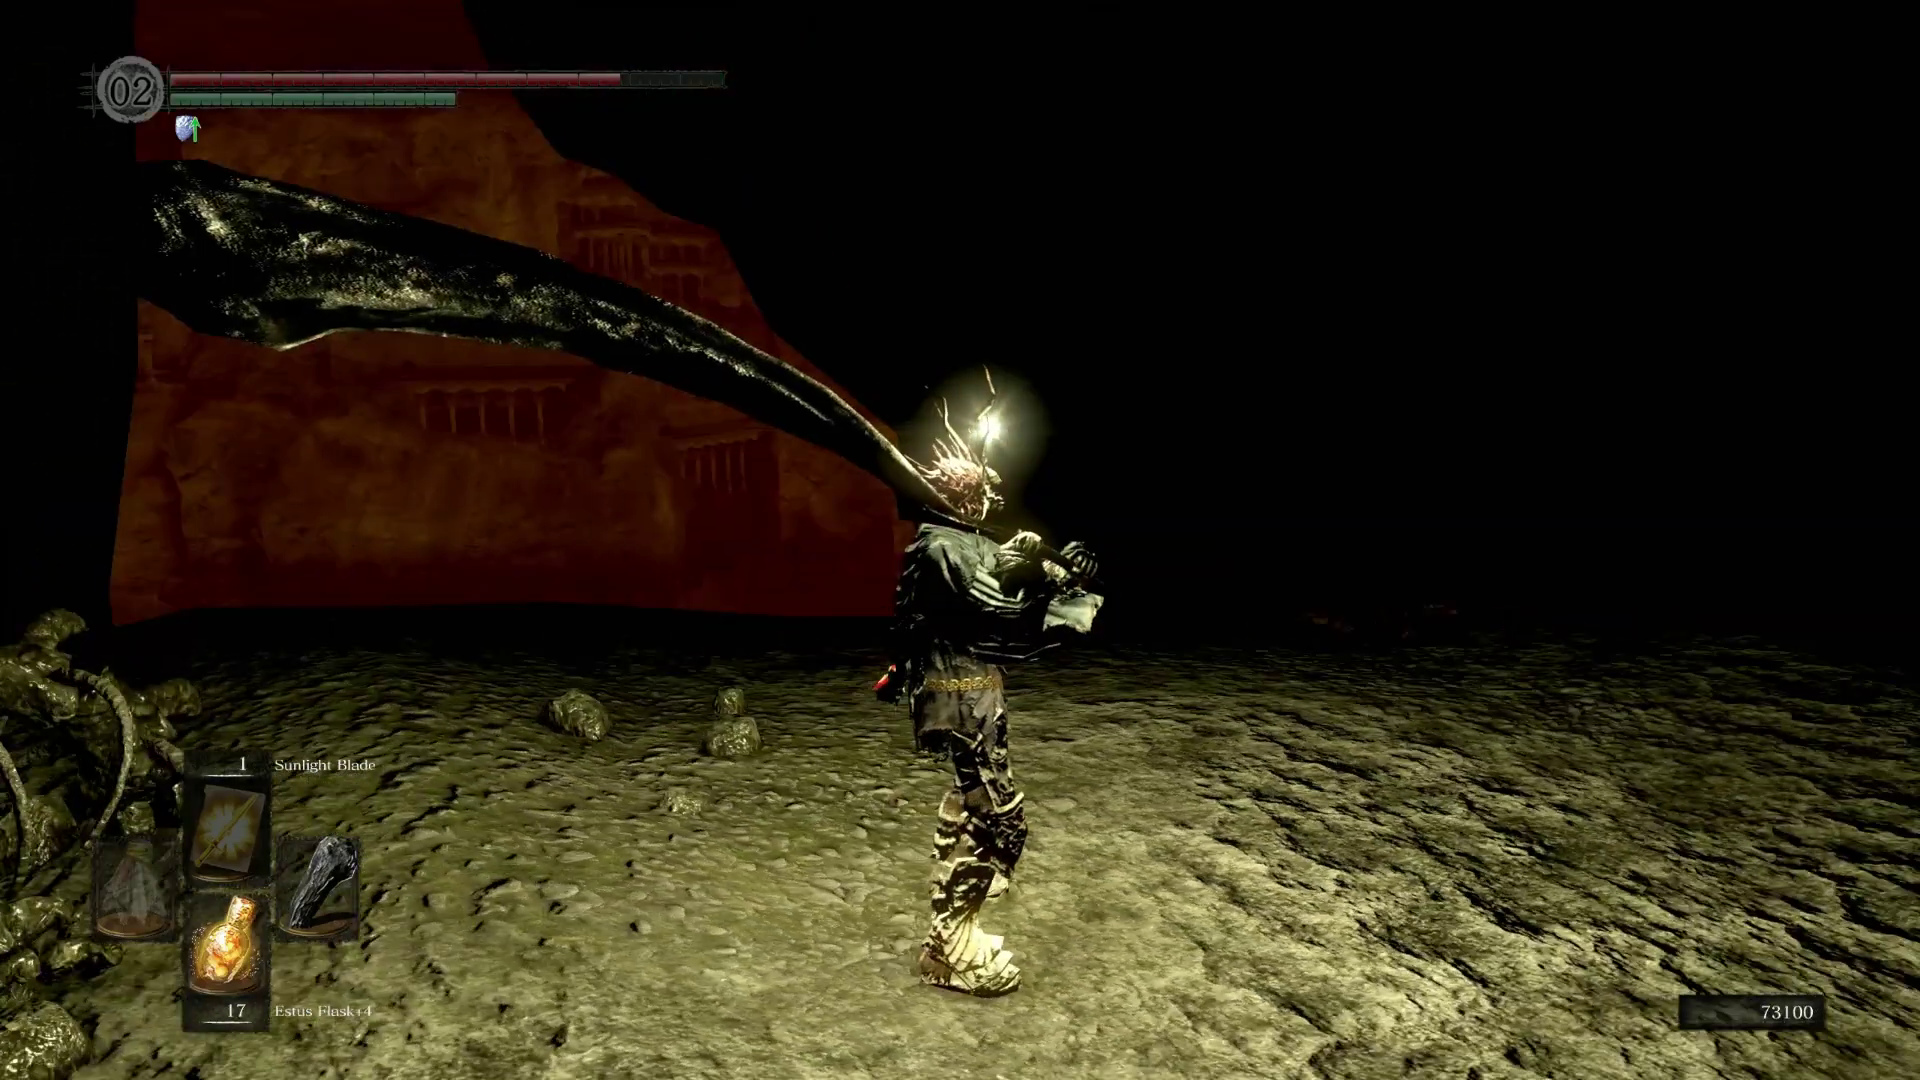
{"action": "key", "text": "Escape"}
{"action": "key", "text": "Right"}
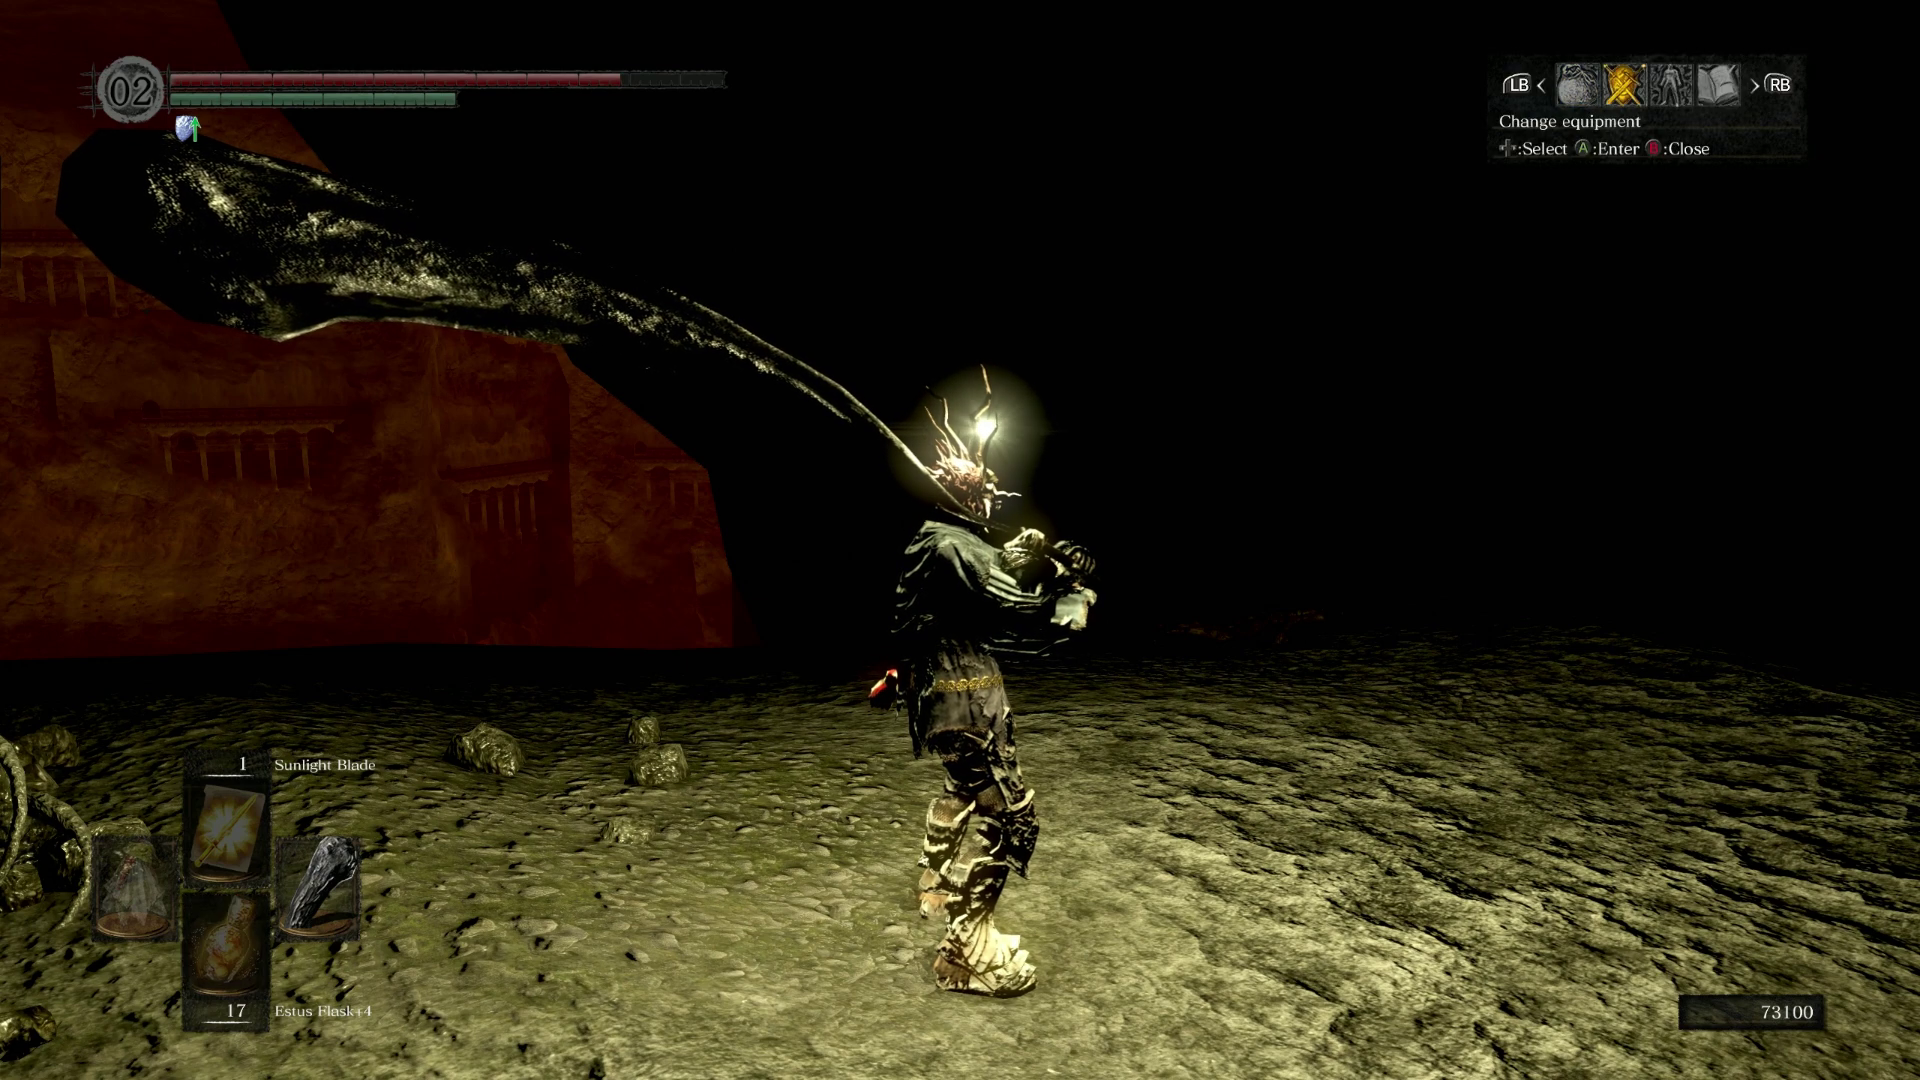
{"action": "key", "text": "Return"}
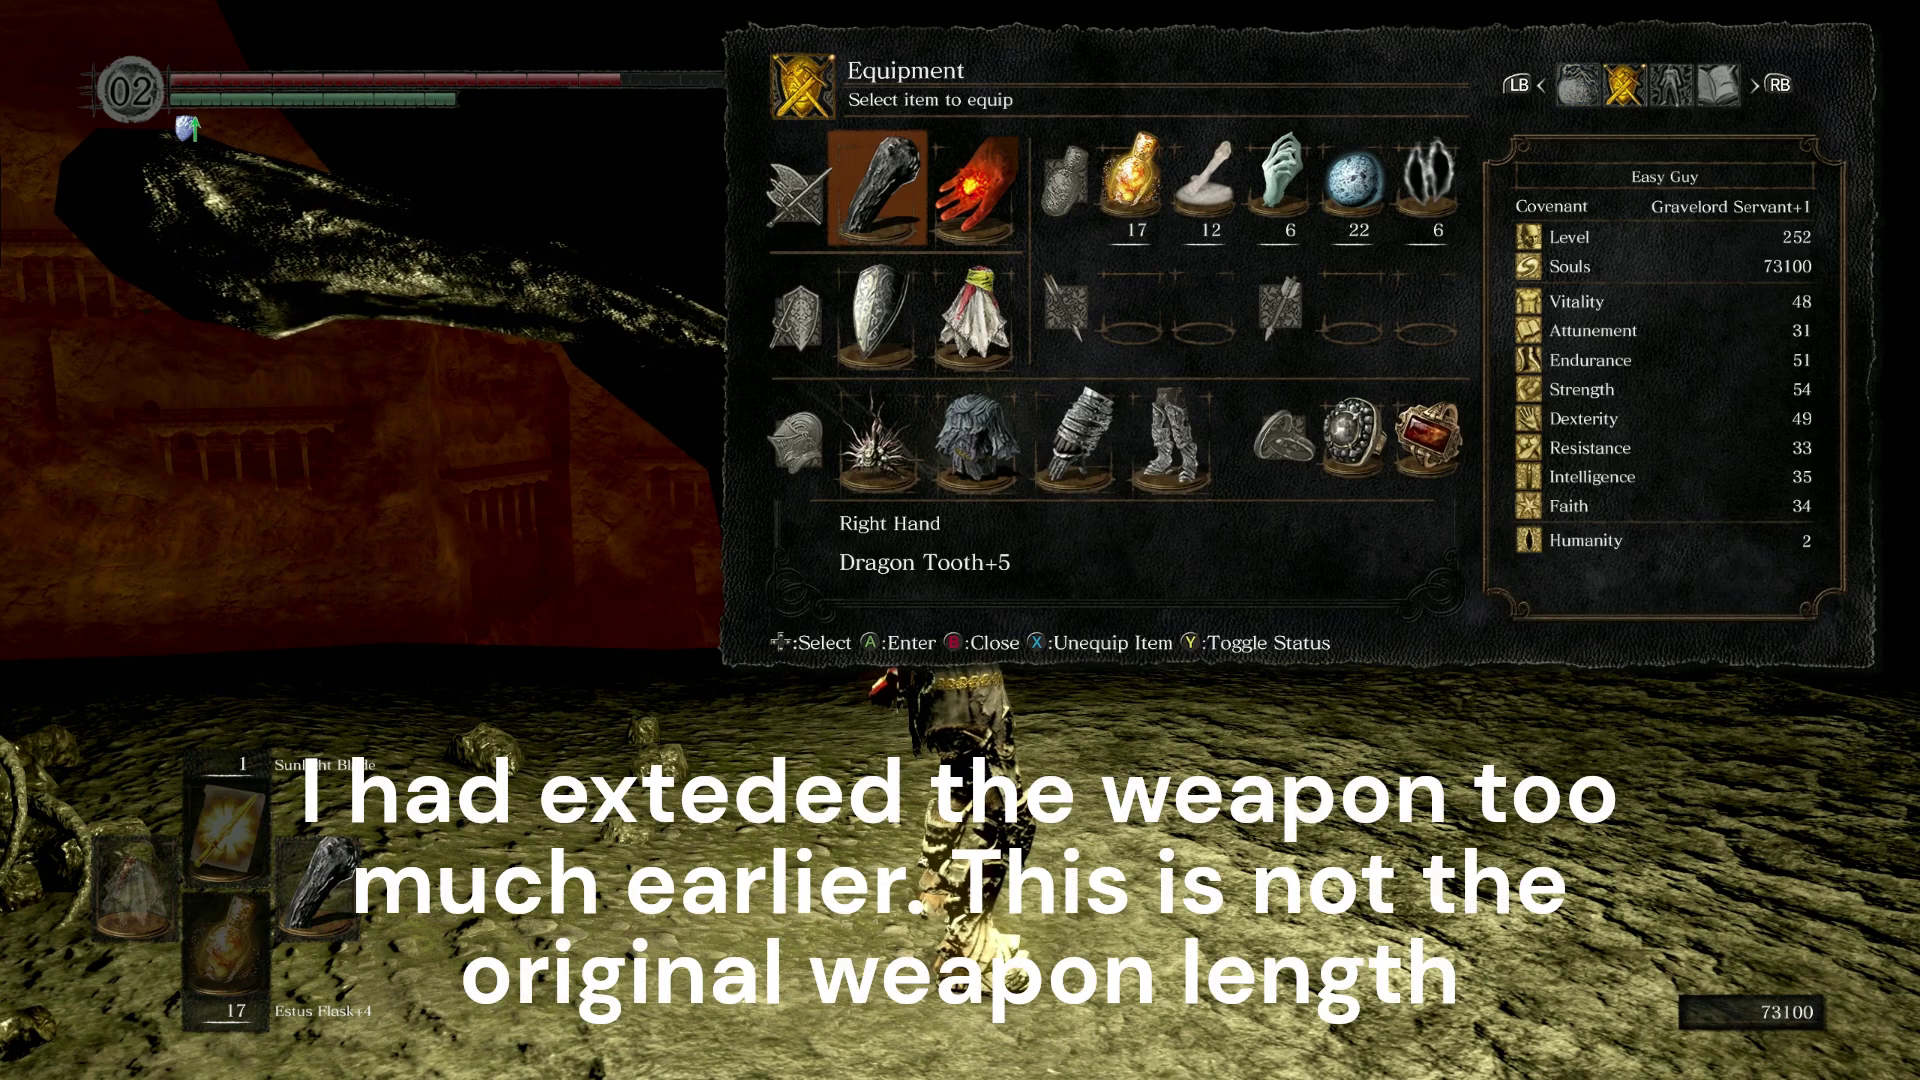
{"action": "key", "text": "Return"}
{"action": "key", "text": "Down"}
{"action": "key", "text": "Return"}
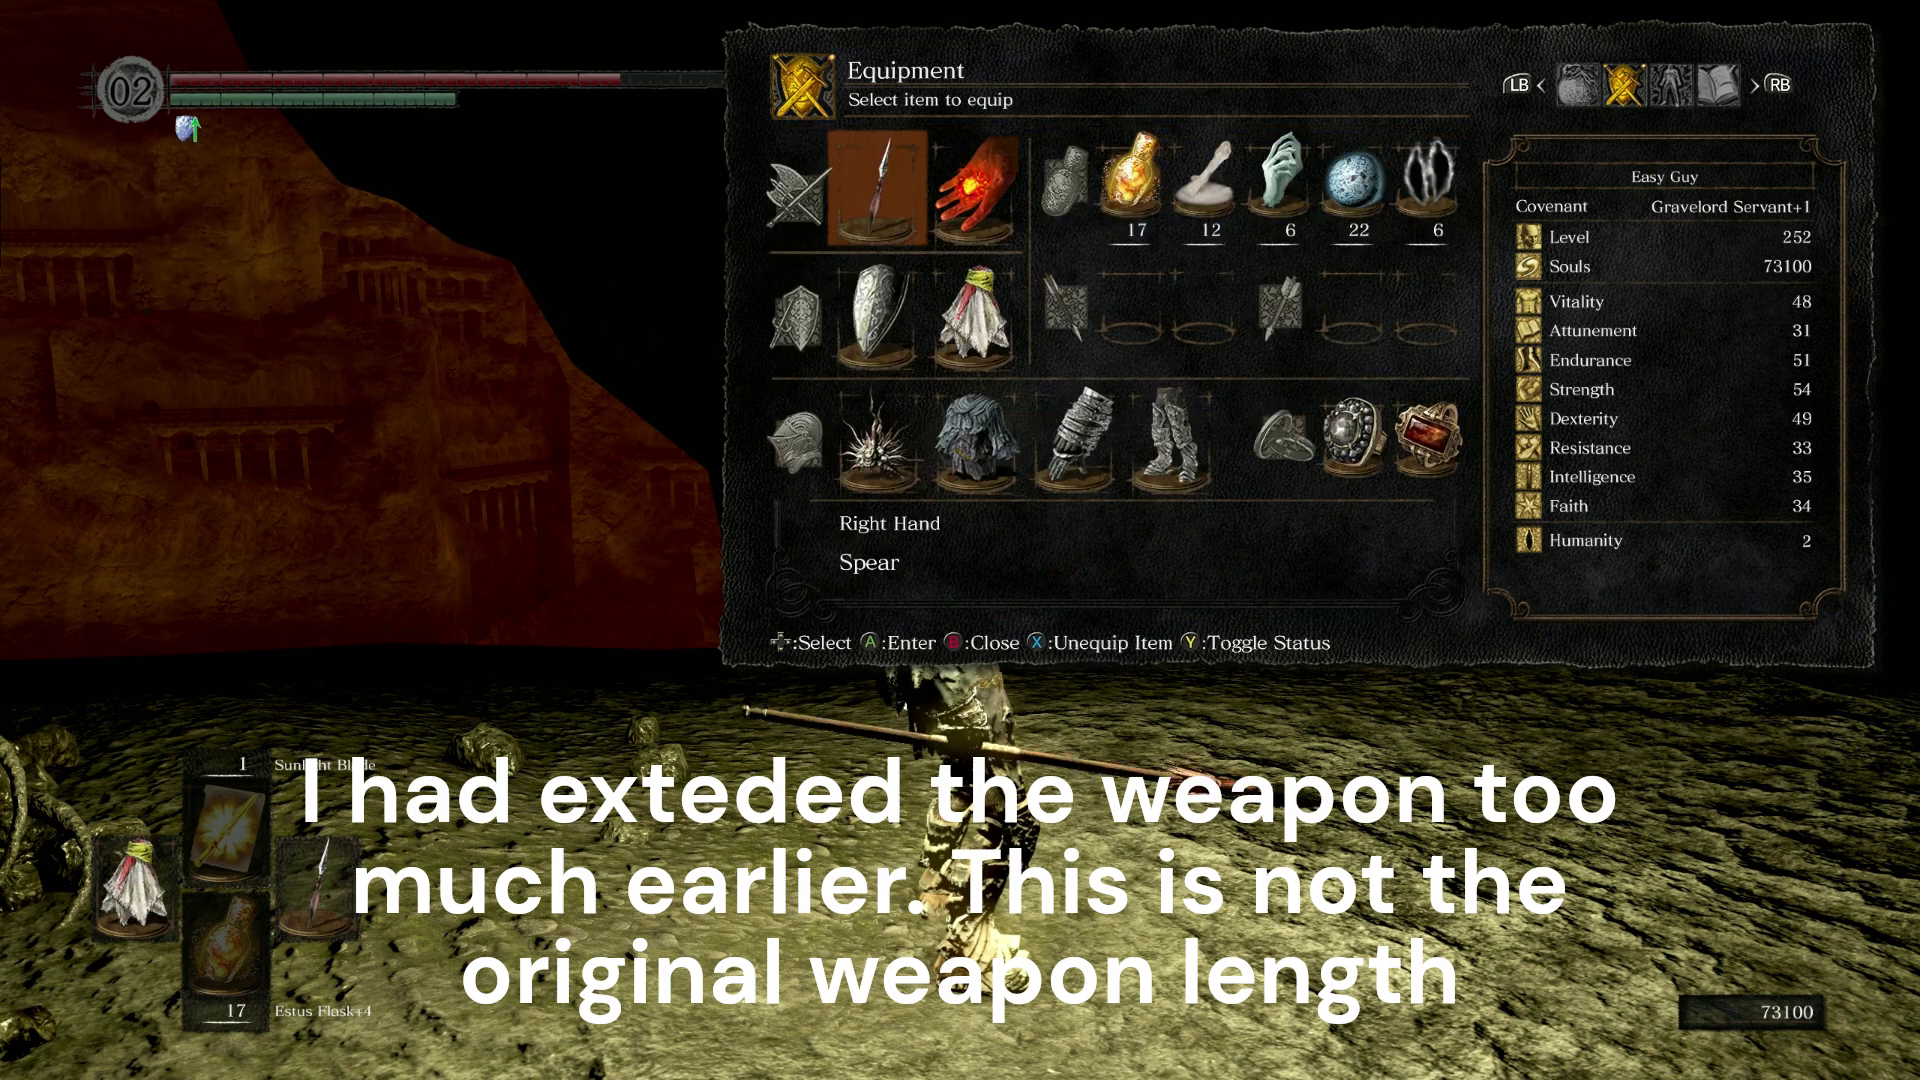
- Re-equip the Dragon Tooth+5 in the first right-hand slot and return to the game view
{"action": "key", "text": "Return"}
{"action": "key", "text": "Up"}
{"action": "key", "text": "Return"}
{"action": "key", "text": "Escape"}
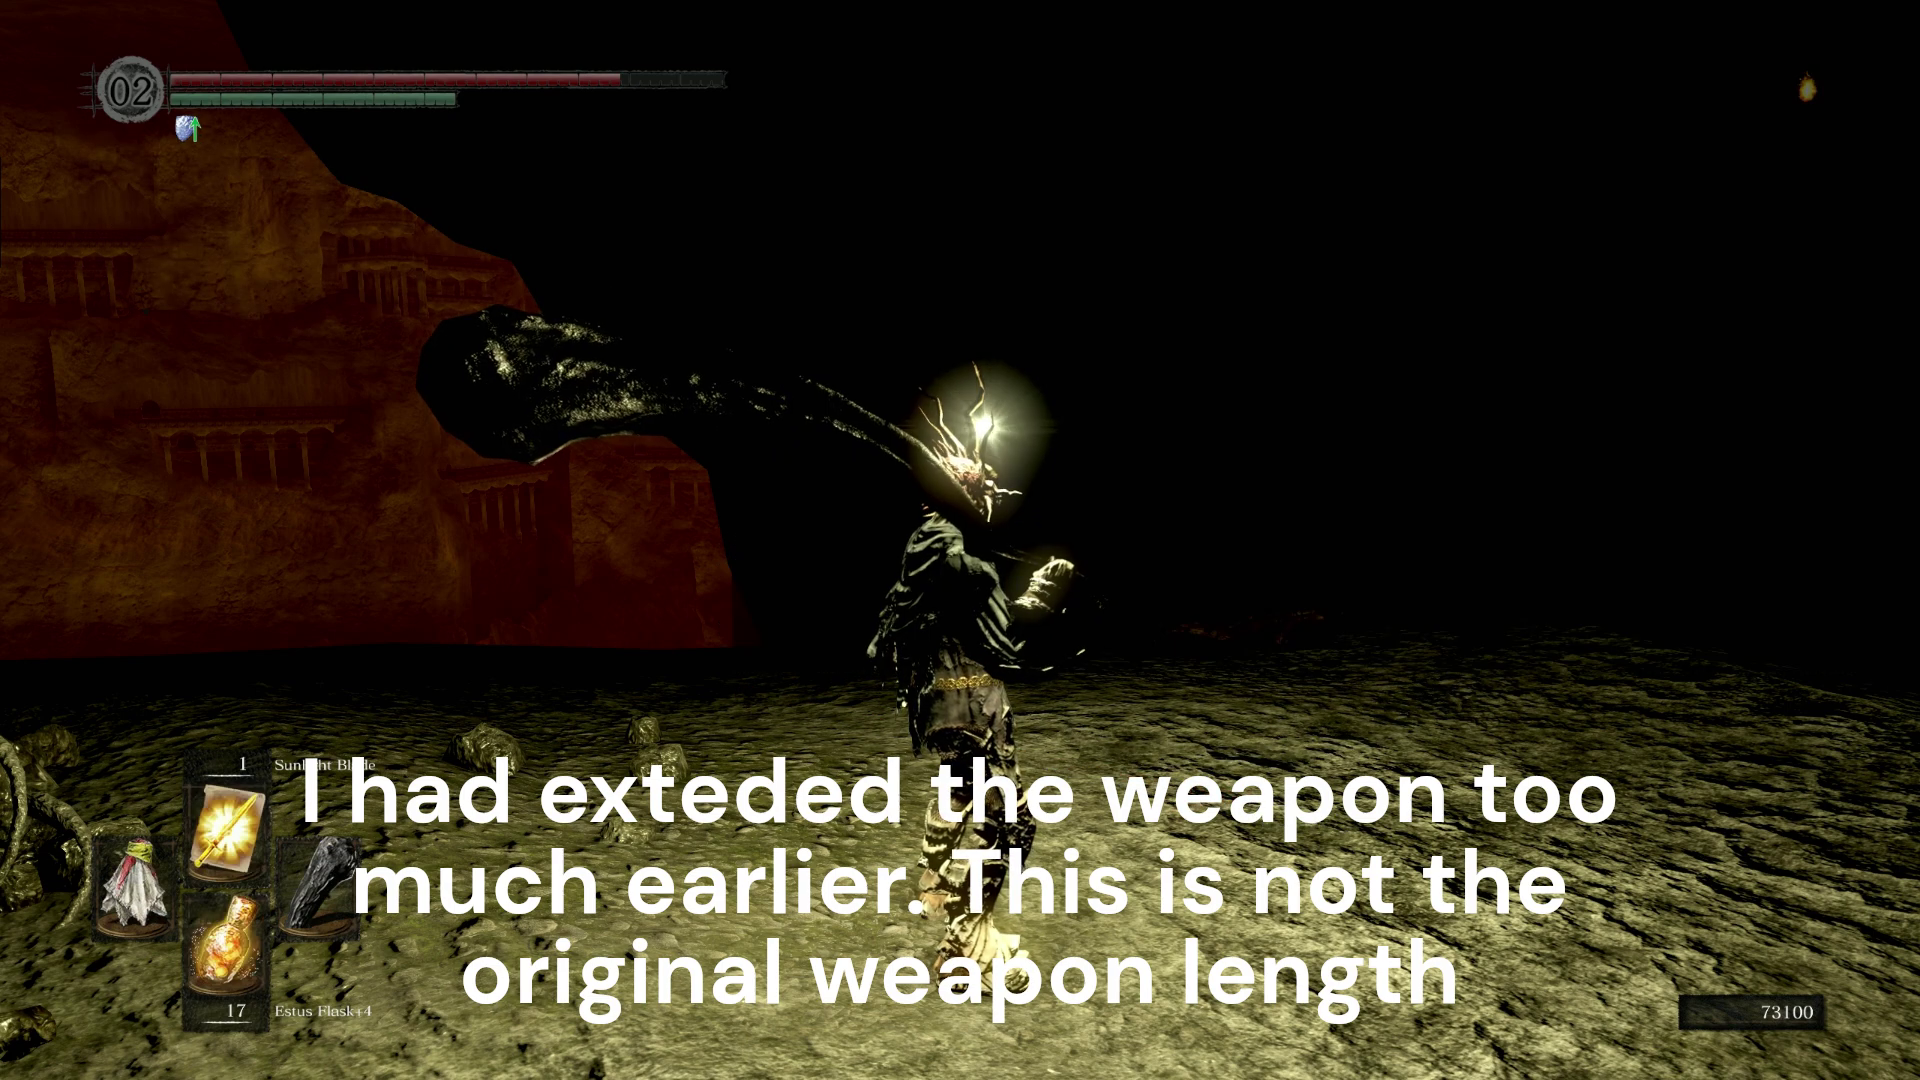